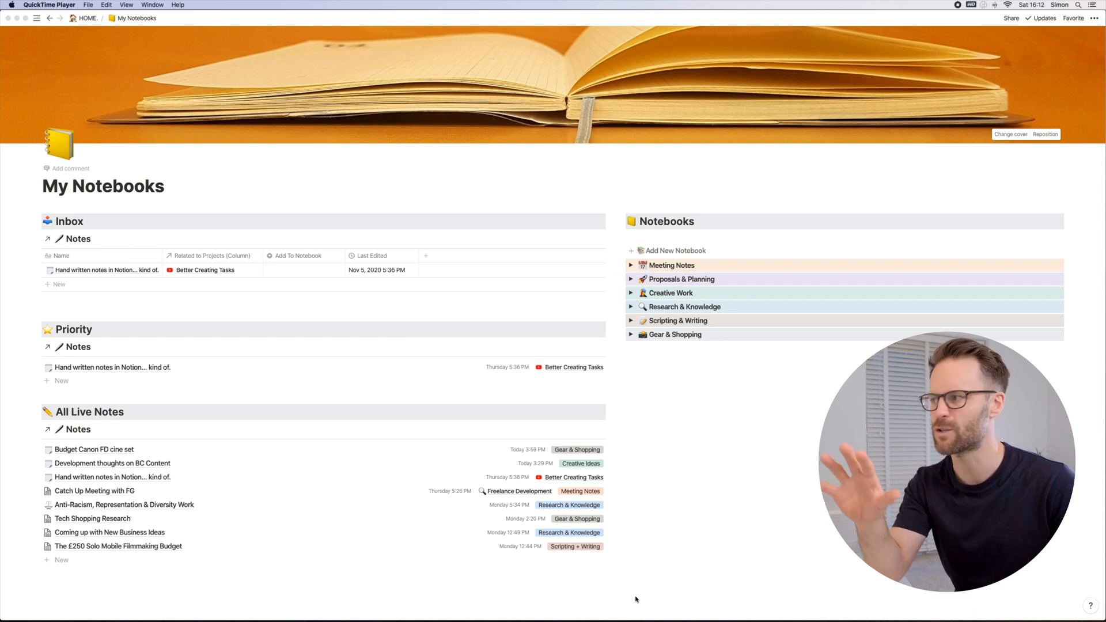
# Step: Go to the HOME page and start titling a new untitled note with "Fast mobile n"
pyautogui.click(672, 251)
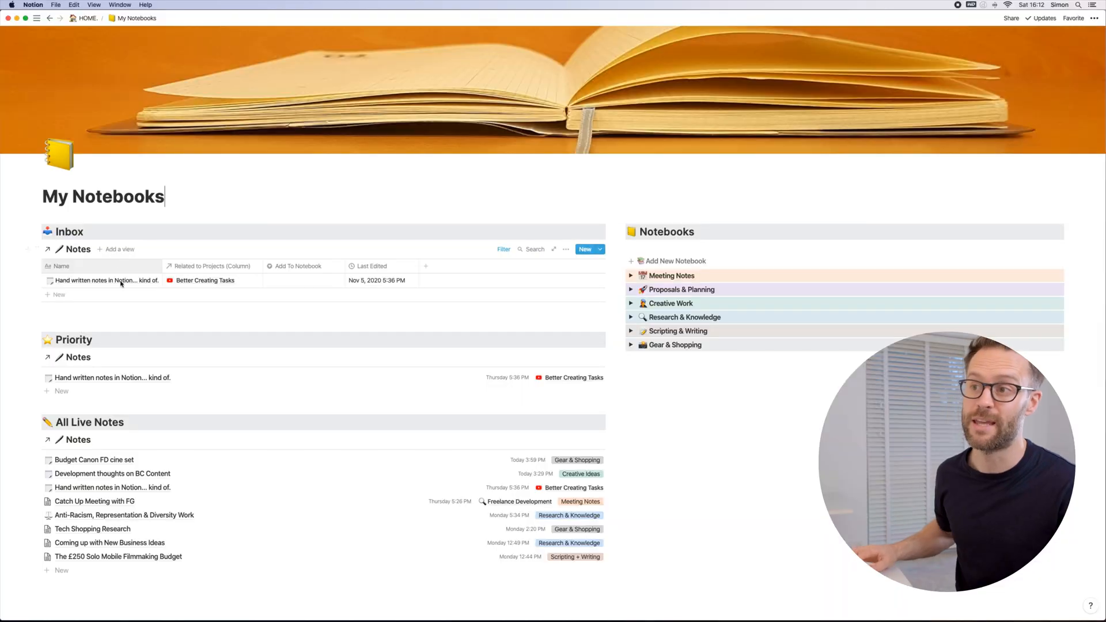
pyautogui.click(87, 17)
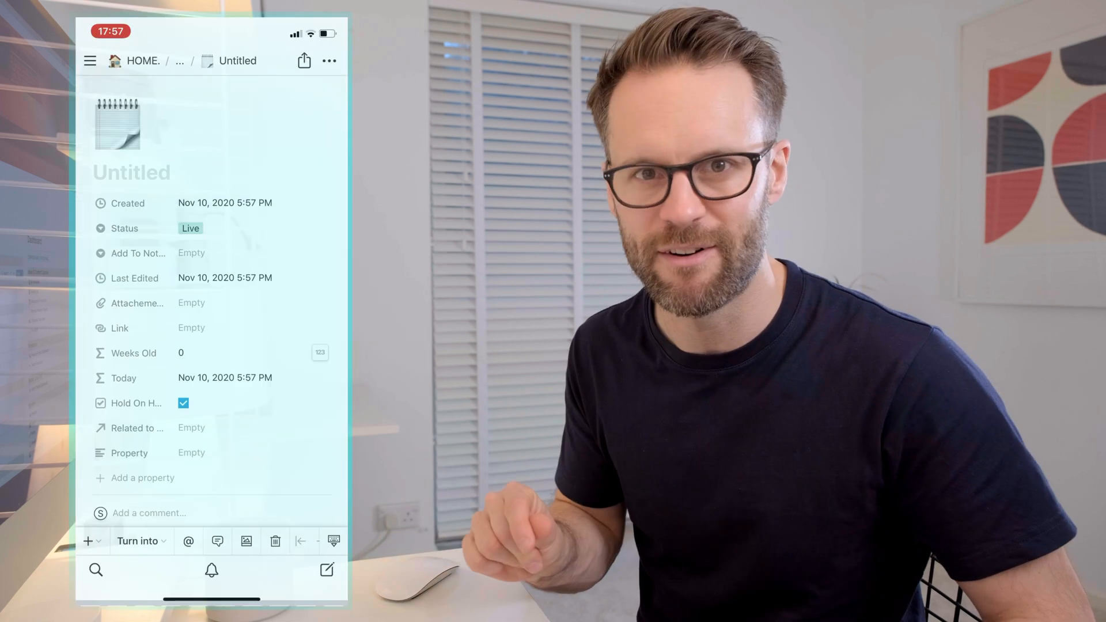
pyautogui.write('Fast mo')
pyautogui.write('bile n')
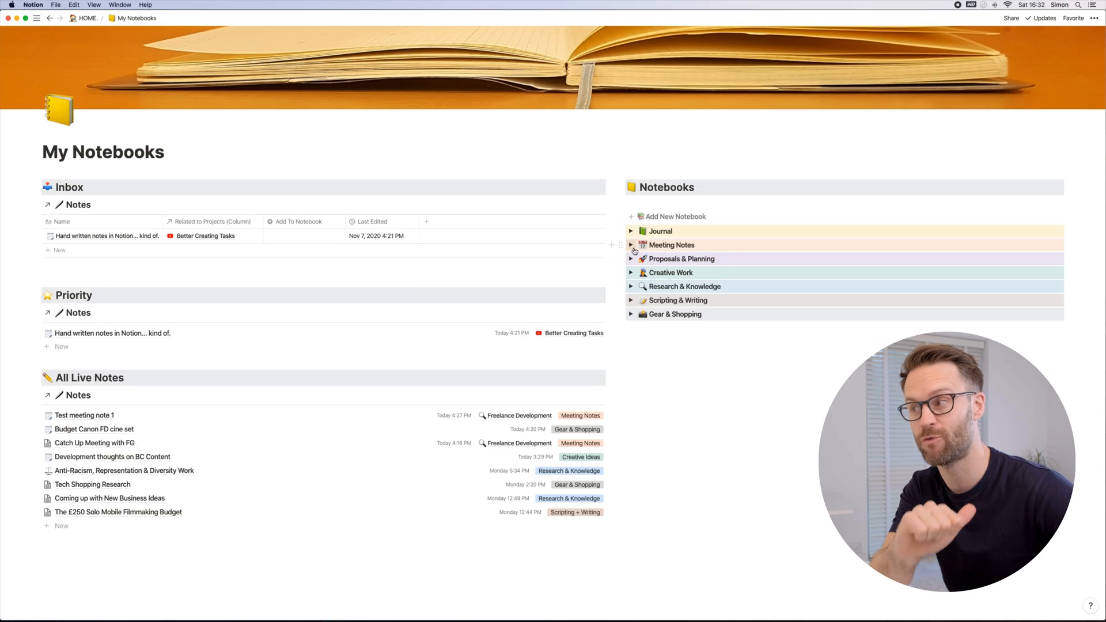
# Step: Expand and collapse the Meeting Notes notebook and expand Proposals & Planning to view their contents
pyautogui.click(632, 246)
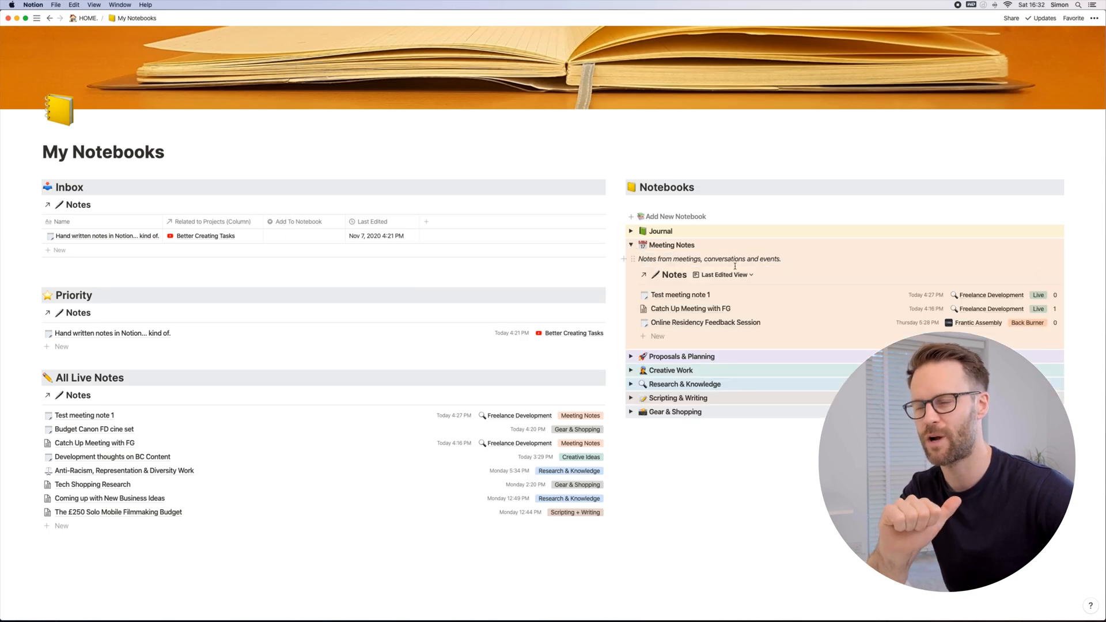
pyautogui.click(632, 246)
pyautogui.click(631, 260)
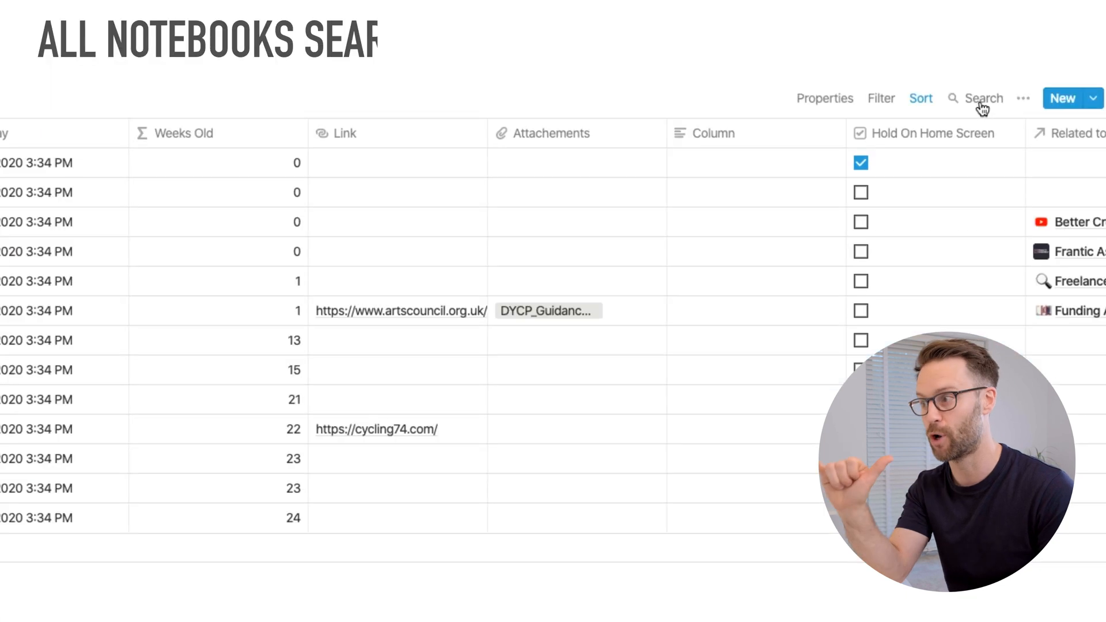
pyautogui.click(981, 99)
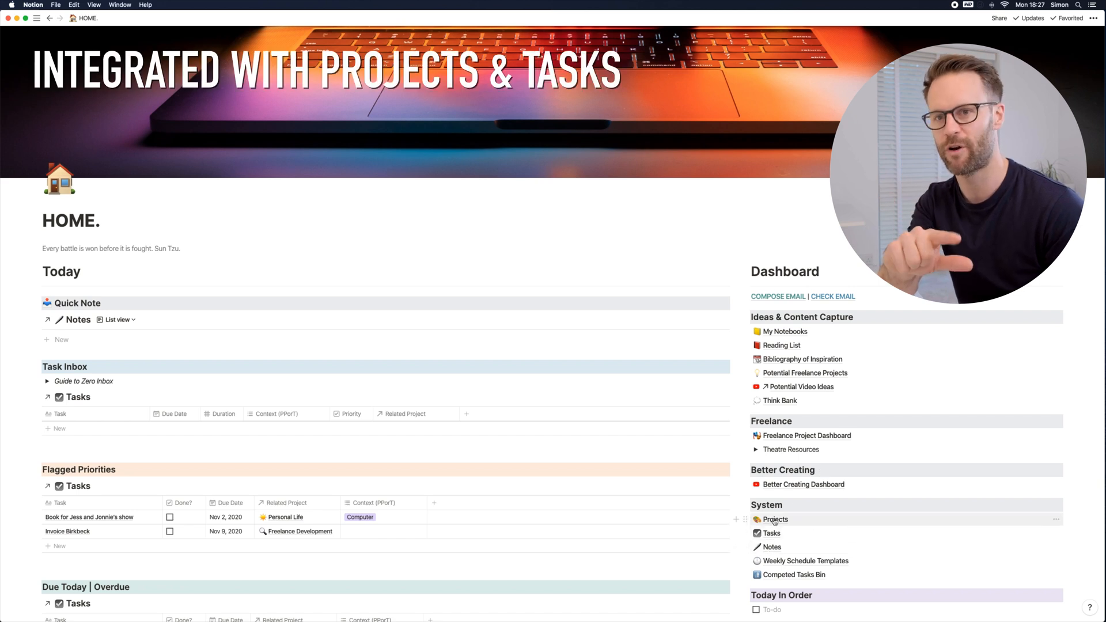
# Step: Open the Freelance Development project from the Projects database as a full page
pyautogui.click(775, 520)
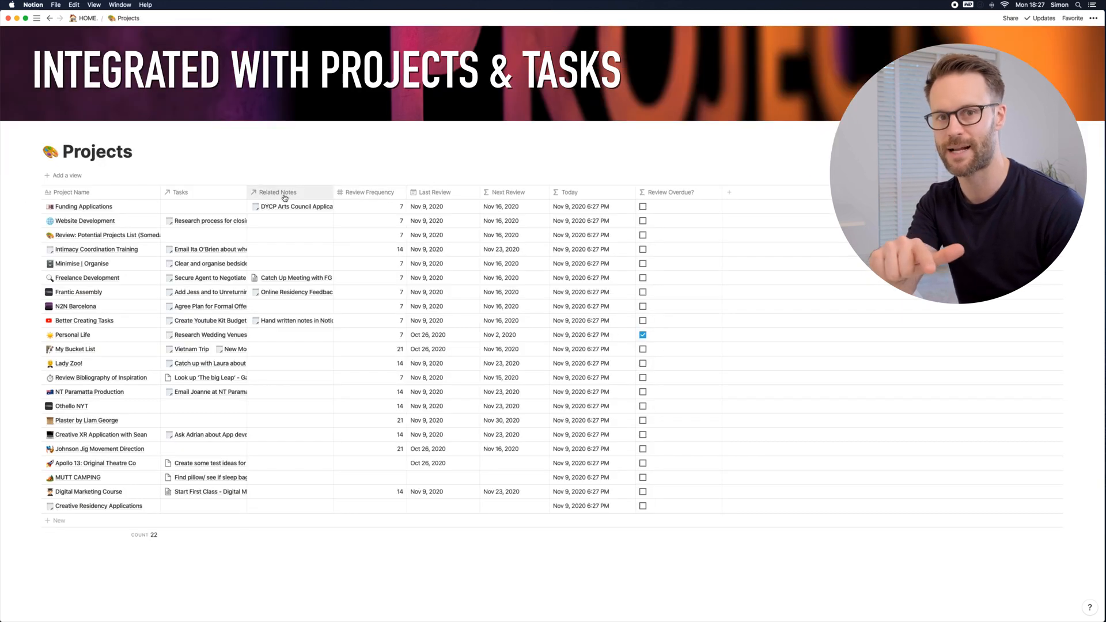
pyautogui.click(146, 278)
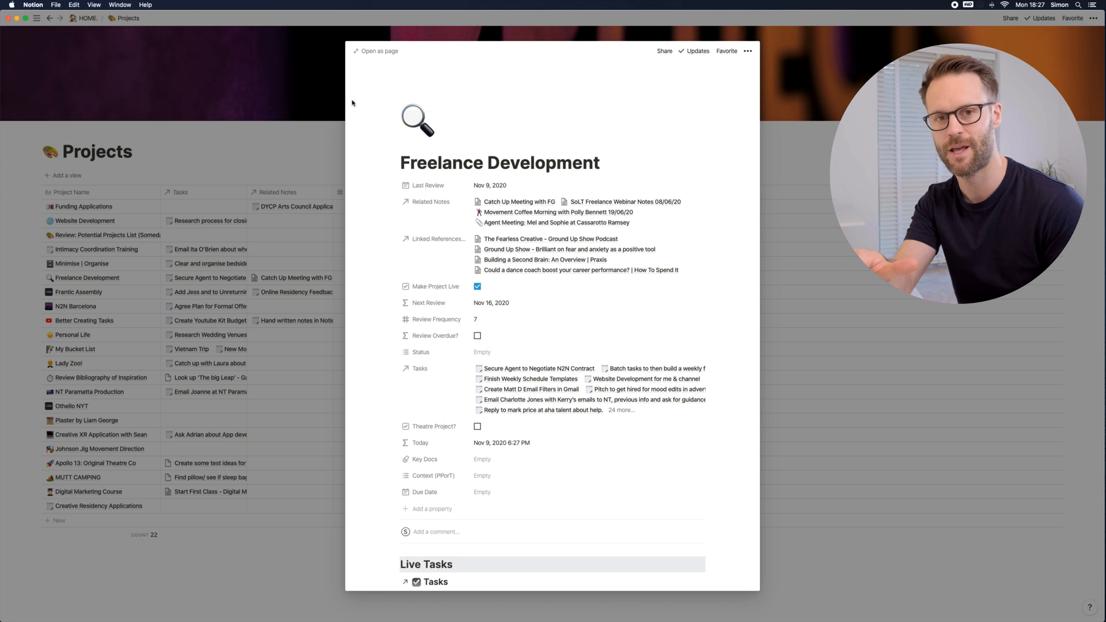
pyautogui.click(377, 52)
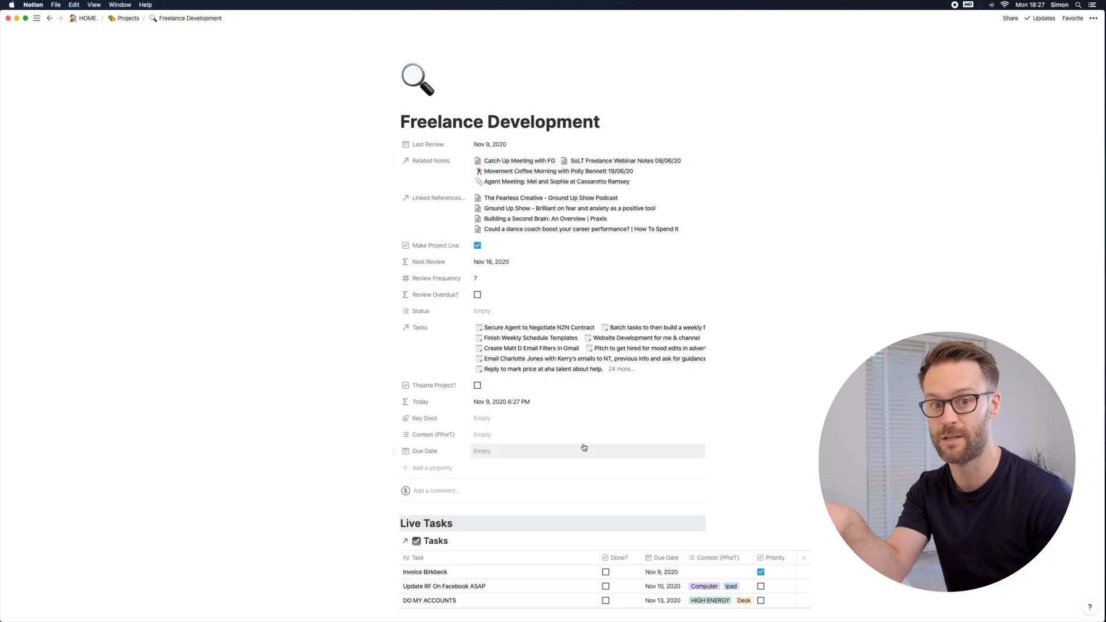
# Step: Switch the linked Notes list on the Freelance Development page to the Last Edited View
pyautogui.scroll(-5, 583, 447)
pyautogui.scroll(-3, 585, 447)
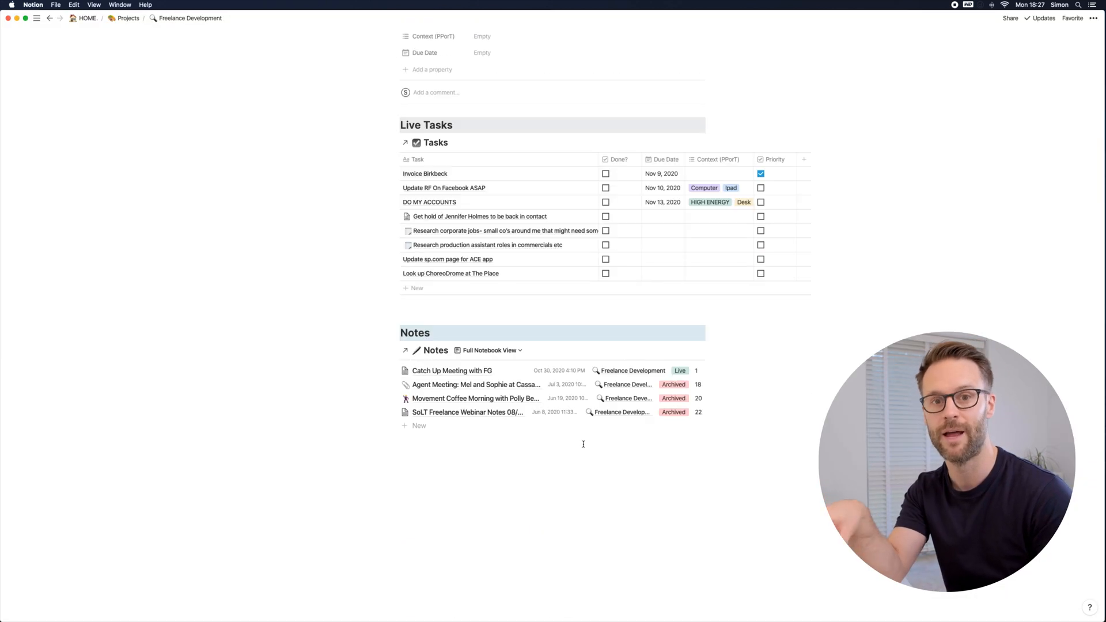
pyautogui.click(511, 352)
pyautogui.click(458, 382)
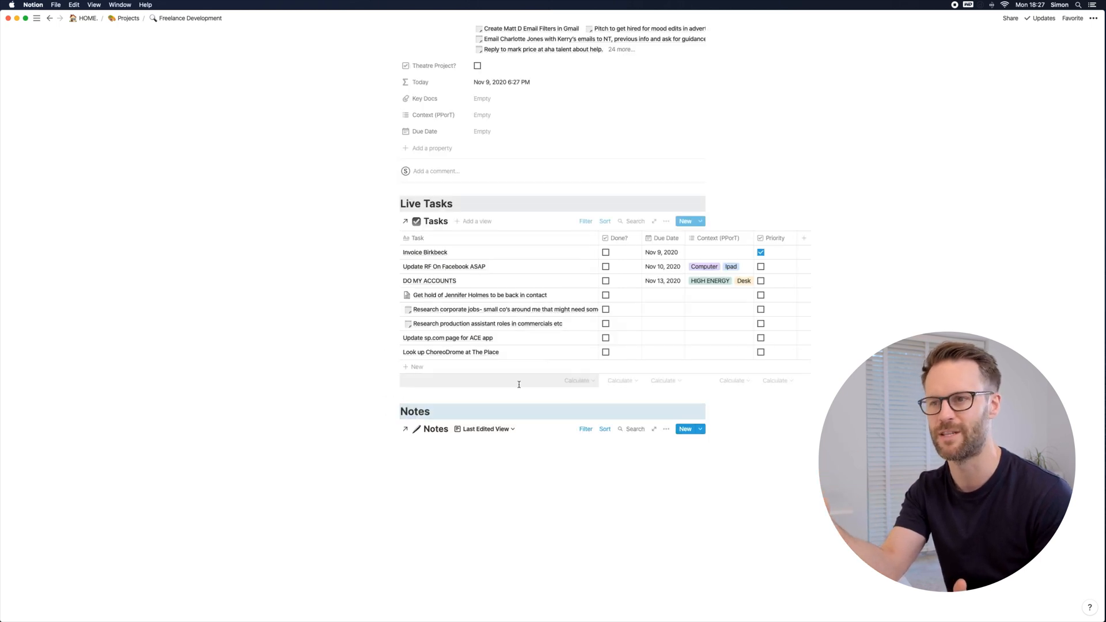
pyautogui.scroll(-1, 474, 427)
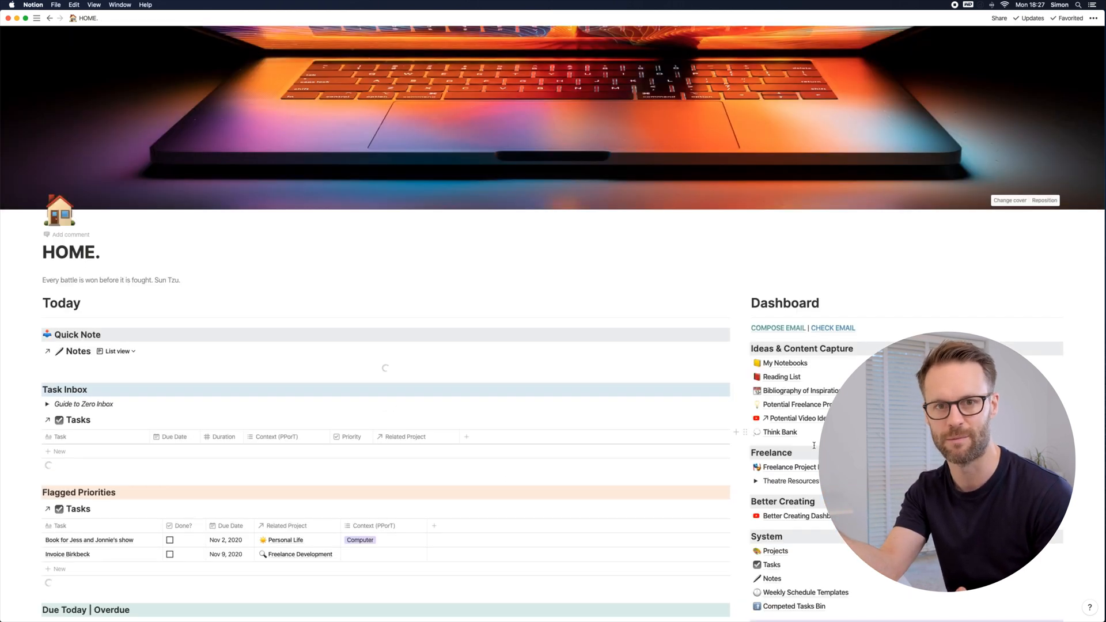
pyautogui.scroll(-3, 814, 448)
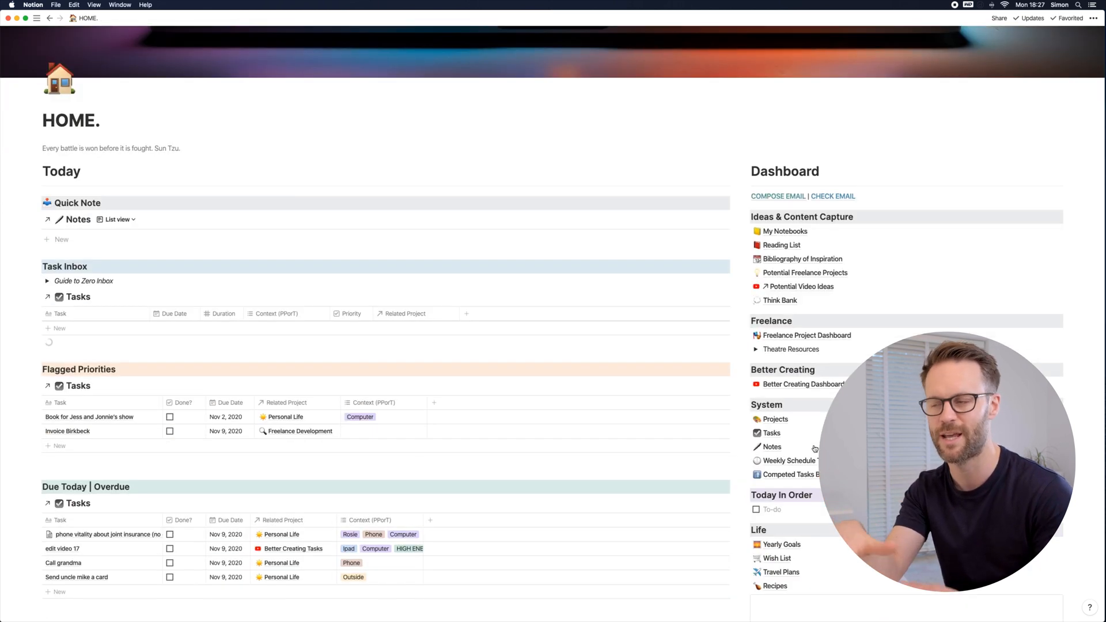
pyautogui.scroll(-2, 667, 454)
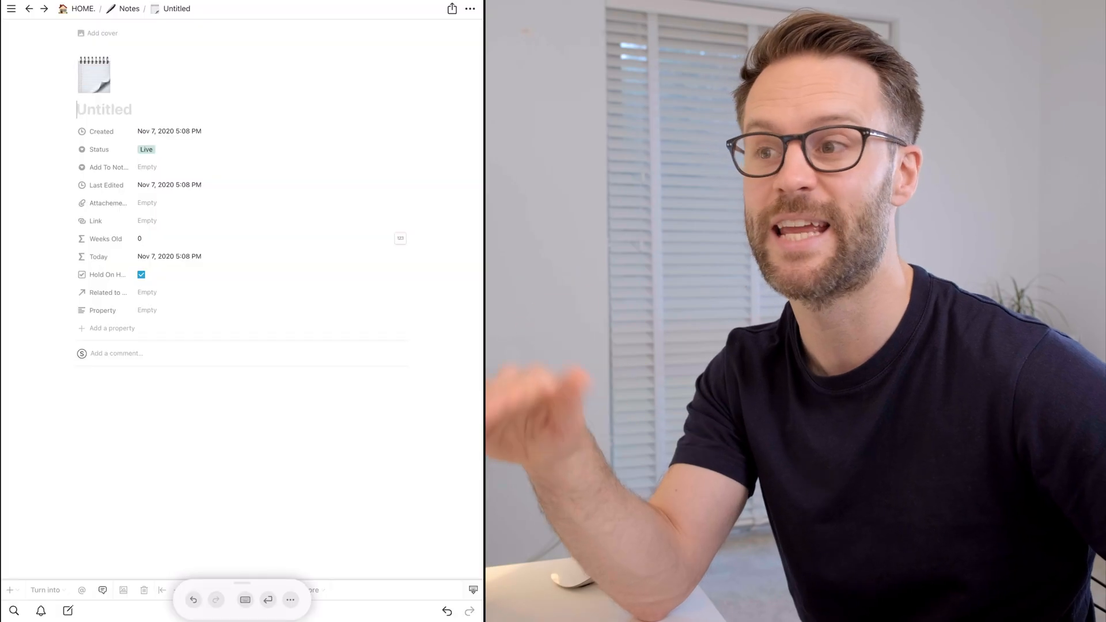
pyautogui.moveTo(148, 98)
pyautogui.mouseDown()
pyautogui.moveTo(190, 111)
pyautogui.moveTo(321, 105)
pyautogui.mouseUp()
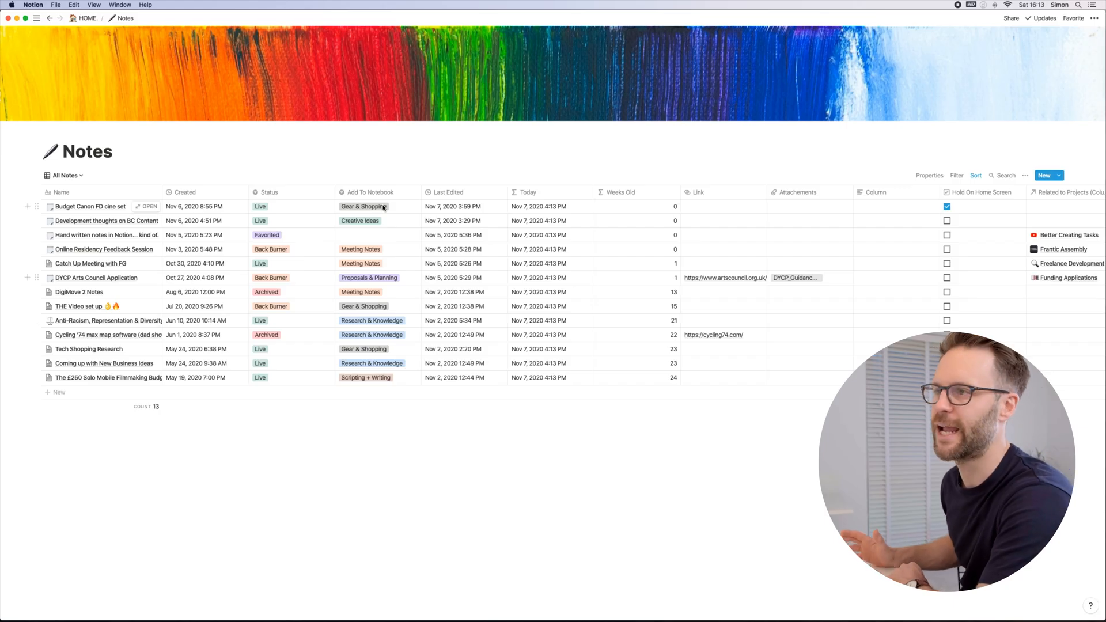
# Step: Rename the Favorited option of the Status property in the Notes database to "Prority"
pyautogui.hscroll(3, 461, 317)
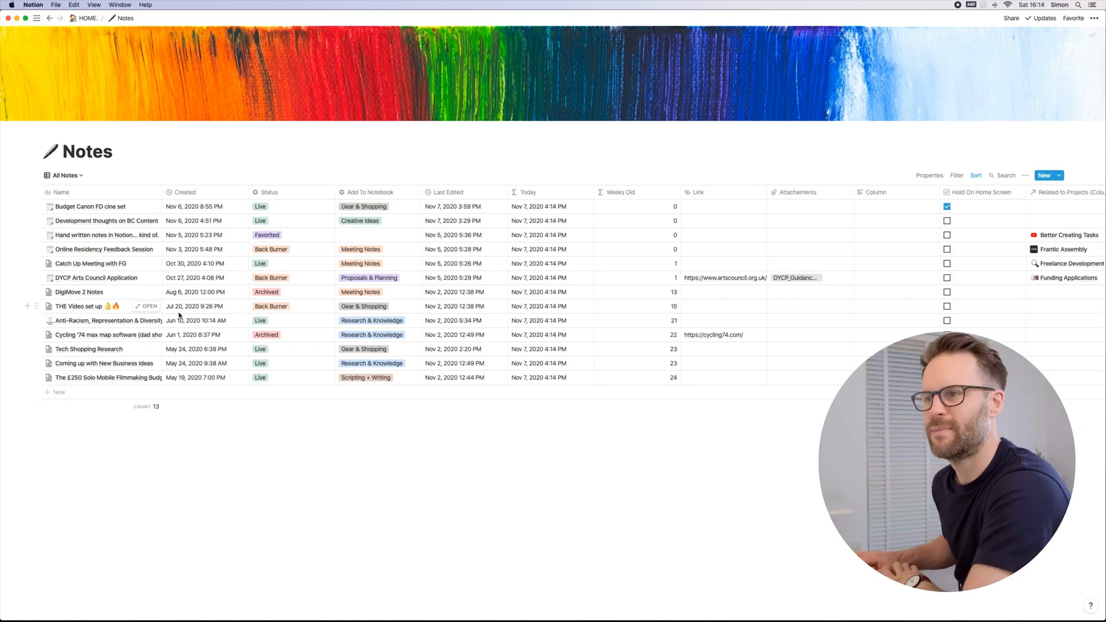
pyautogui.hscroll(-3, 179, 315)
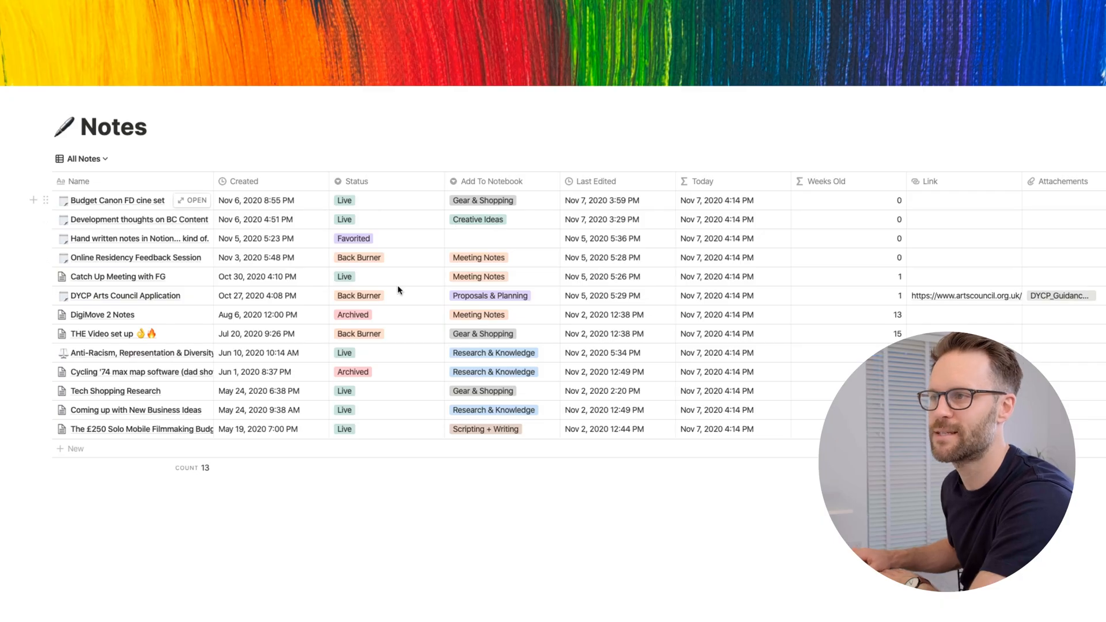
pyautogui.click(359, 241)
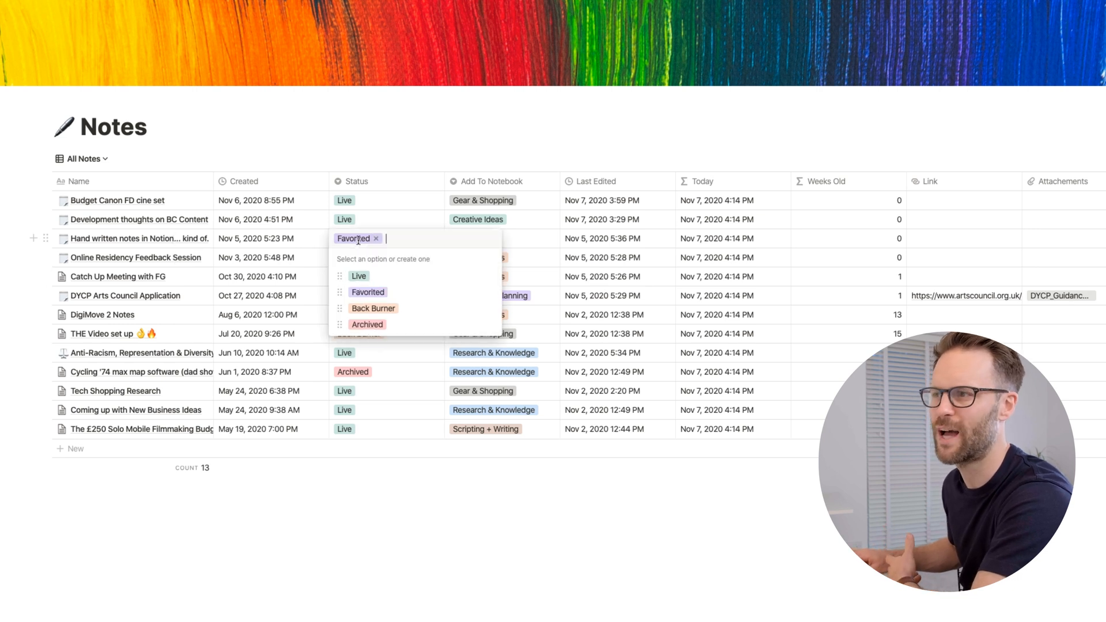
pyautogui.click(490, 295)
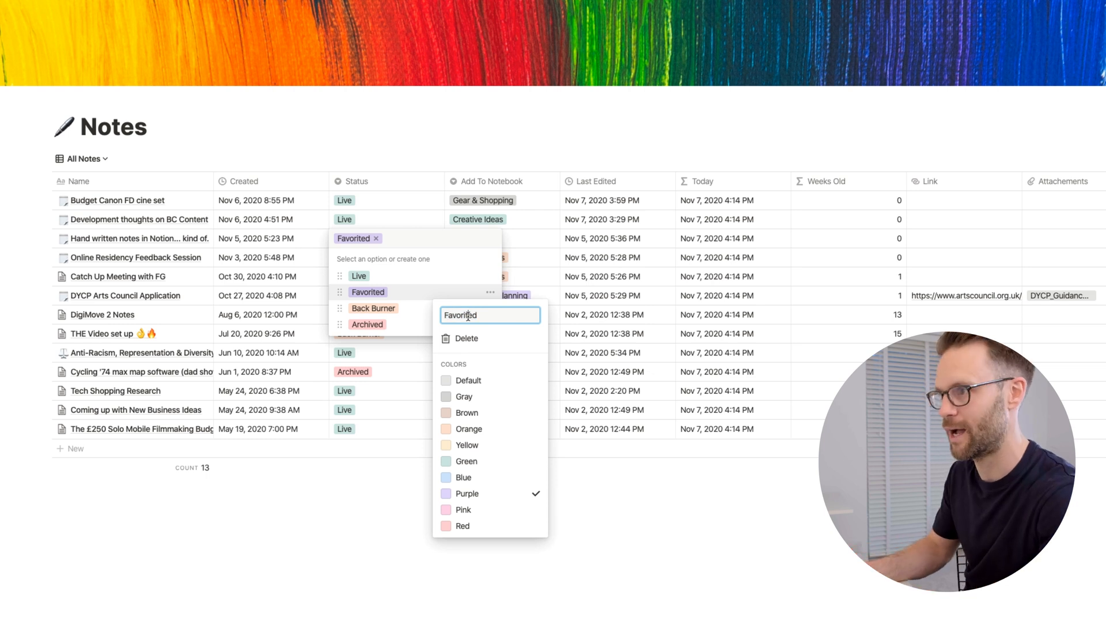
pyautogui.write('Prority')
pyautogui.press('Return')
pyautogui.press('Escape')
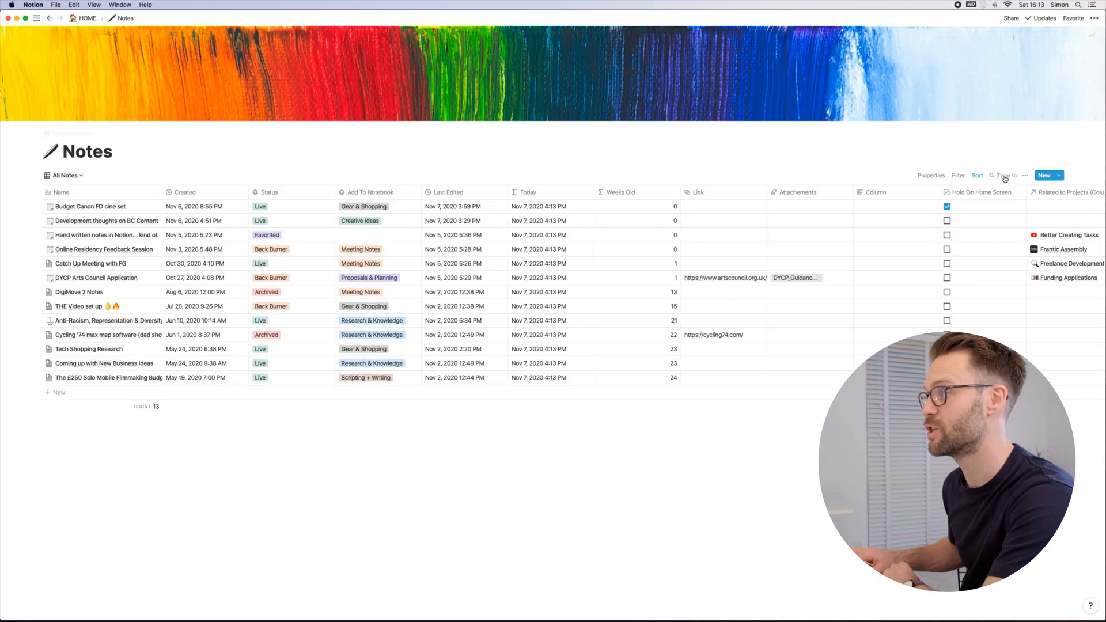
# Step: Search the Notes database for "vi" and examine the Add To Notebook property's type and its selectable options
pyautogui.click(1010, 176)
pyautogui.write('vi')
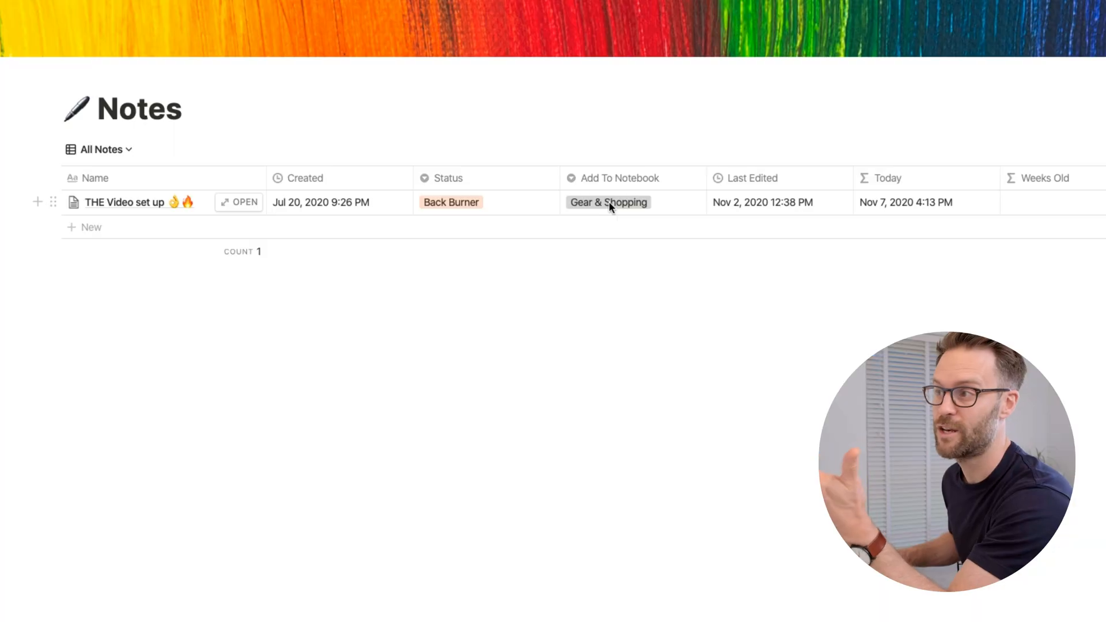
pyautogui.click(576, 180)
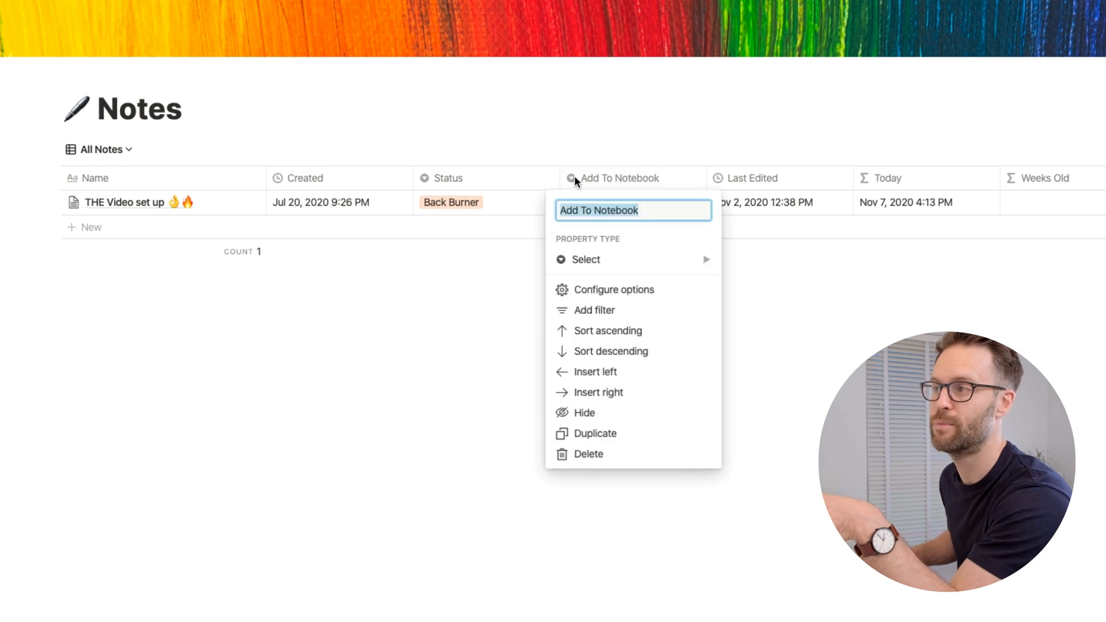
pyautogui.moveTo(596, 266)
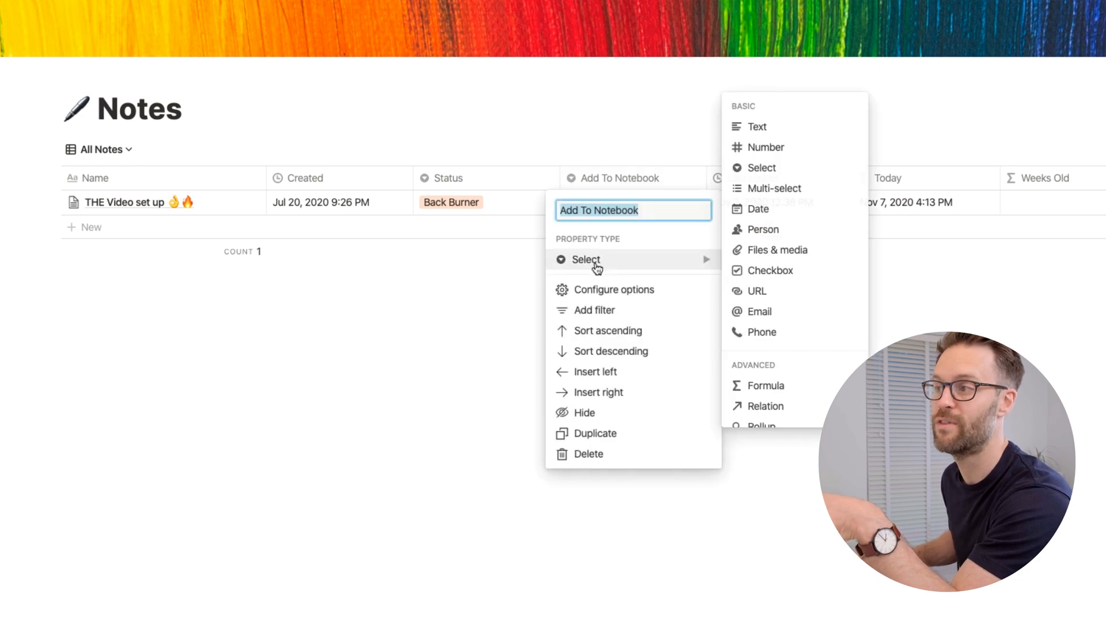
pyautogui.click(444, 415)
pyautogui.click(650, 204)
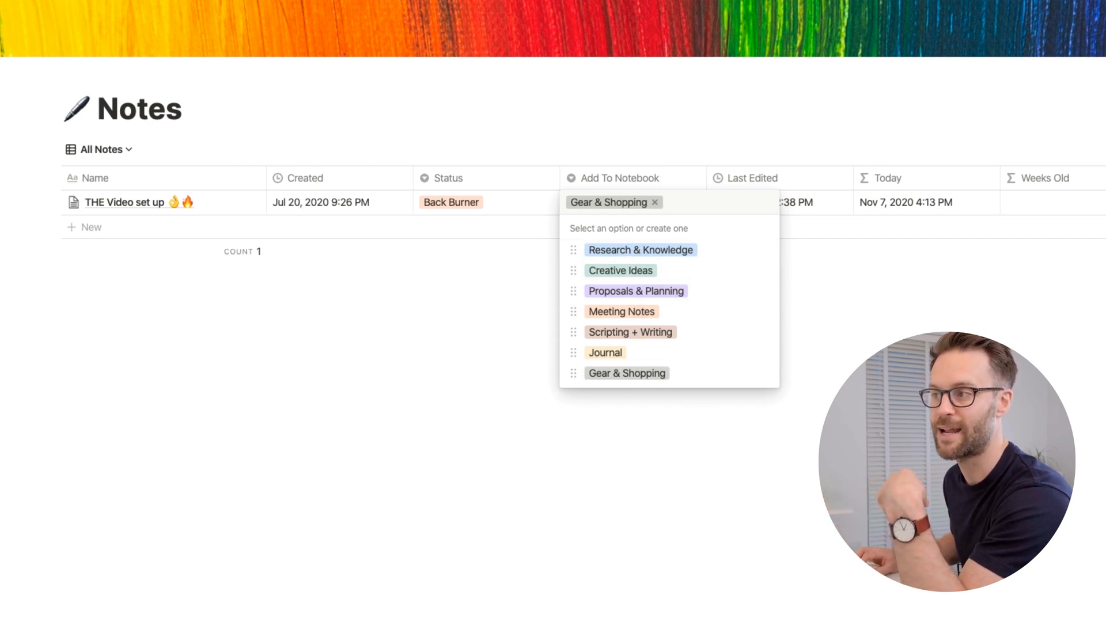
pyautogui.click(810, 385)
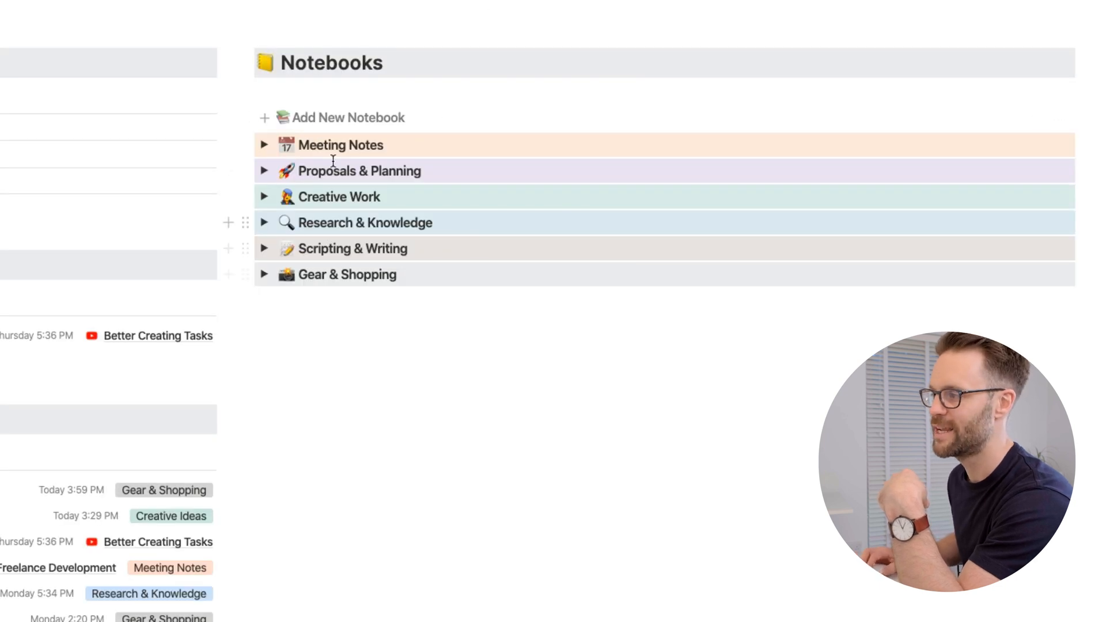
# Step: Expand the Meeting Notes notebook to view its notes, and collapse it again
pyautogui.click(265, 146)
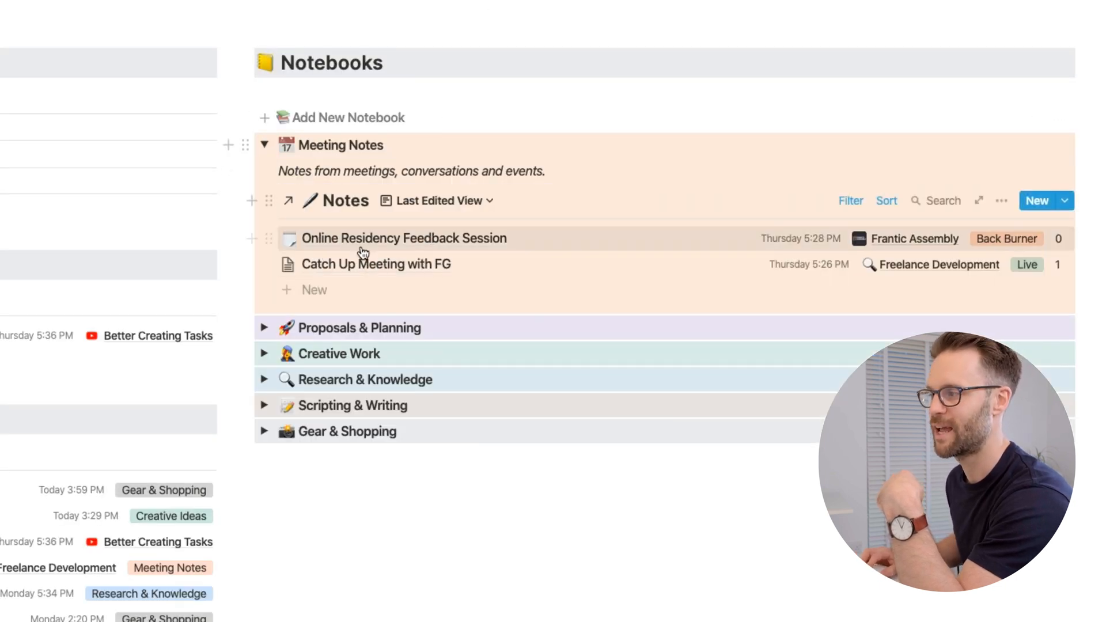
pyautogui.click(266, 147)
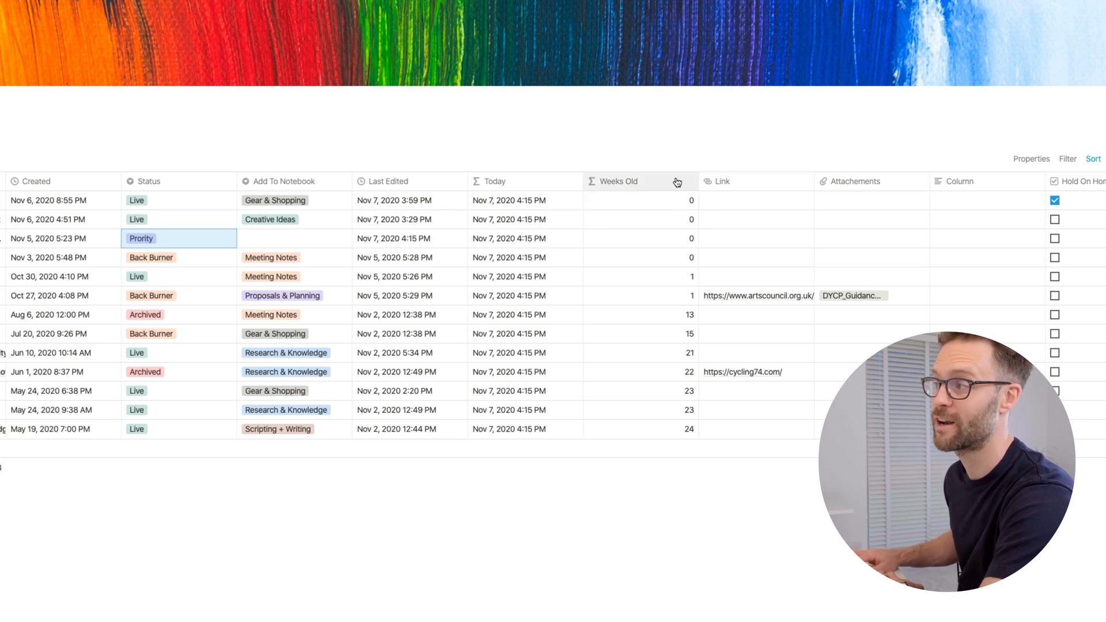
pyautogui.hscroll(1, 627, 183)
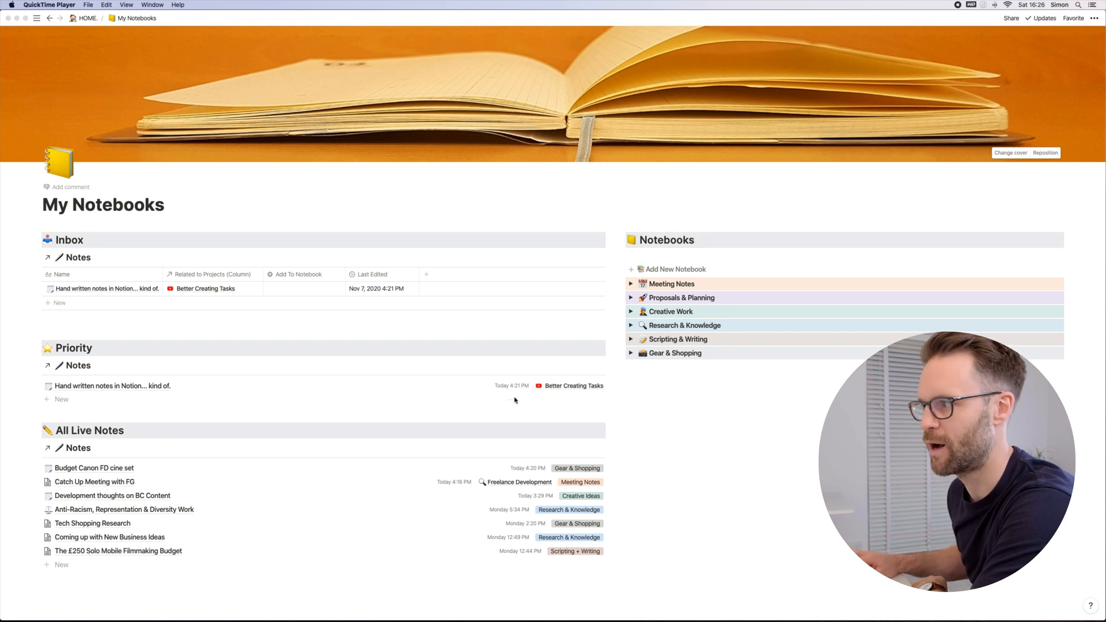
# Step: Create an Inbox note on My Notebooks from the New Note template and title it "Test inbox note 1"
pyautogui.scroll(-2, 118, 401)
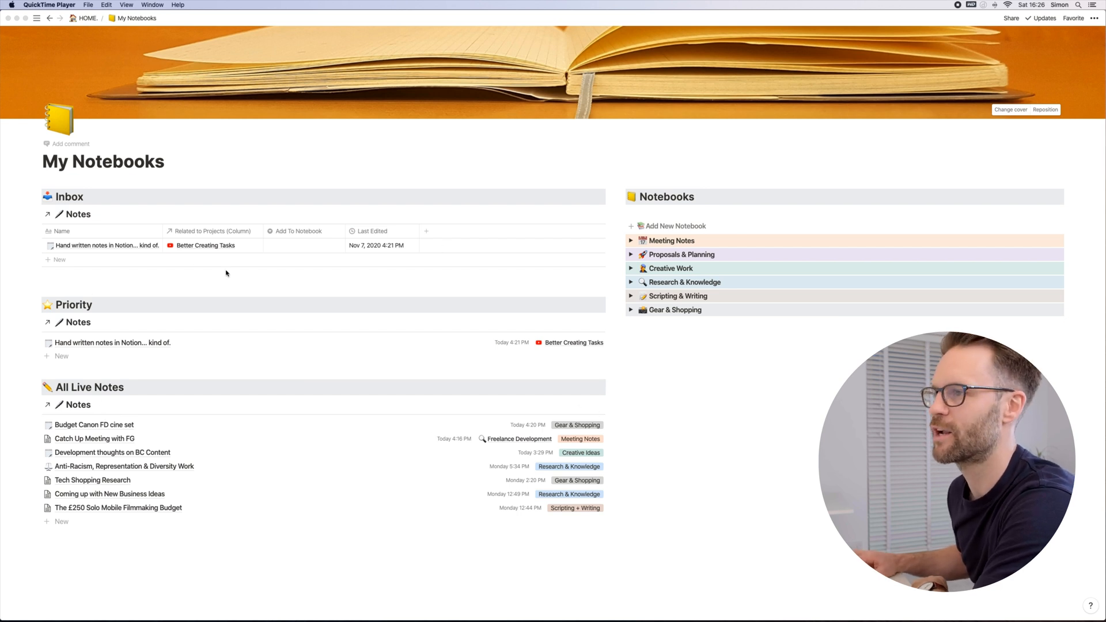
pyautogui.click(374, 228)
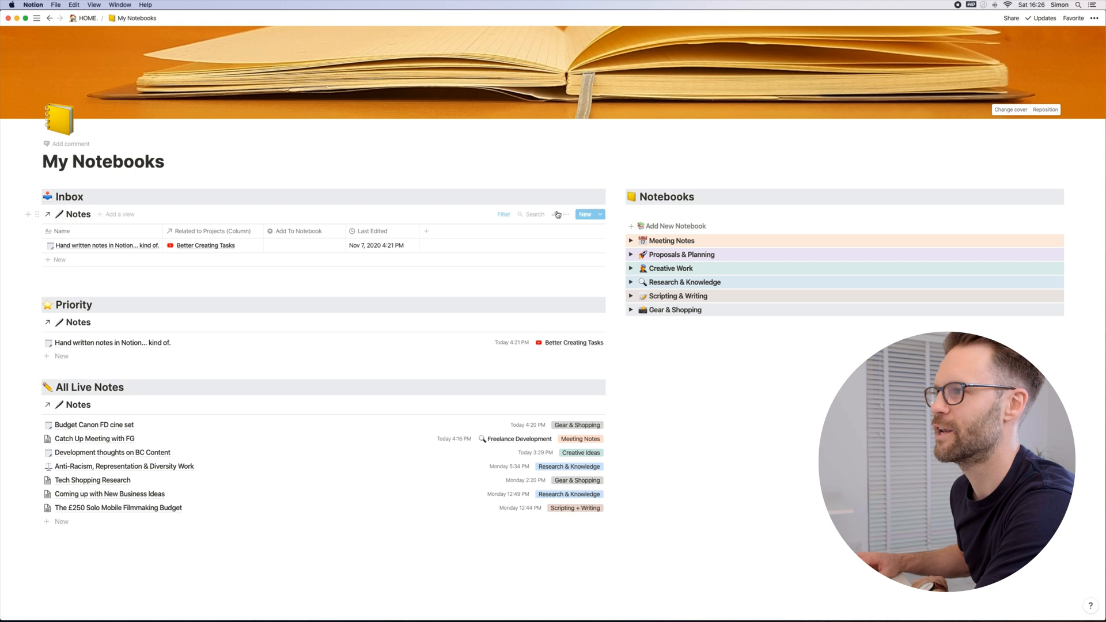
pyautogui.click(600, 216)
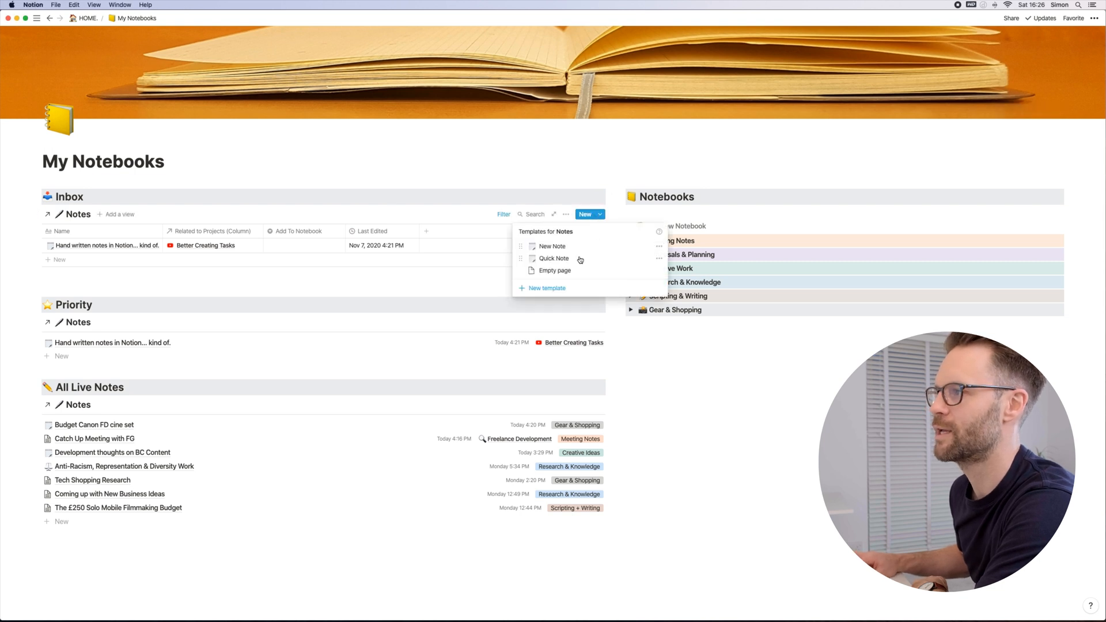
pyautogui.click(563, 247)
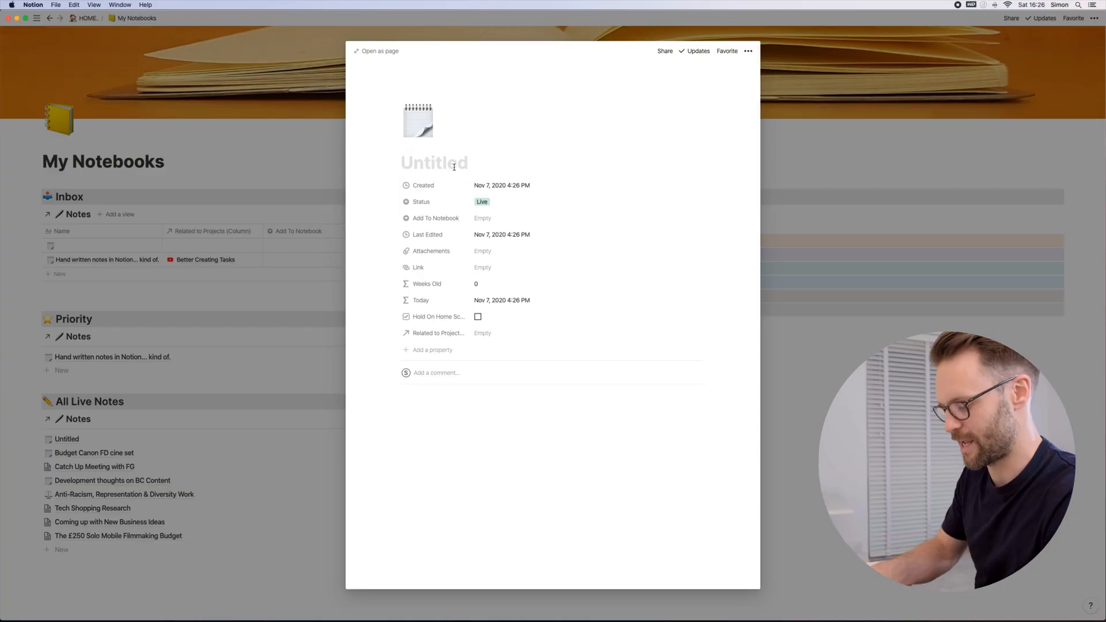
pyautogui.write('Test inbox note')
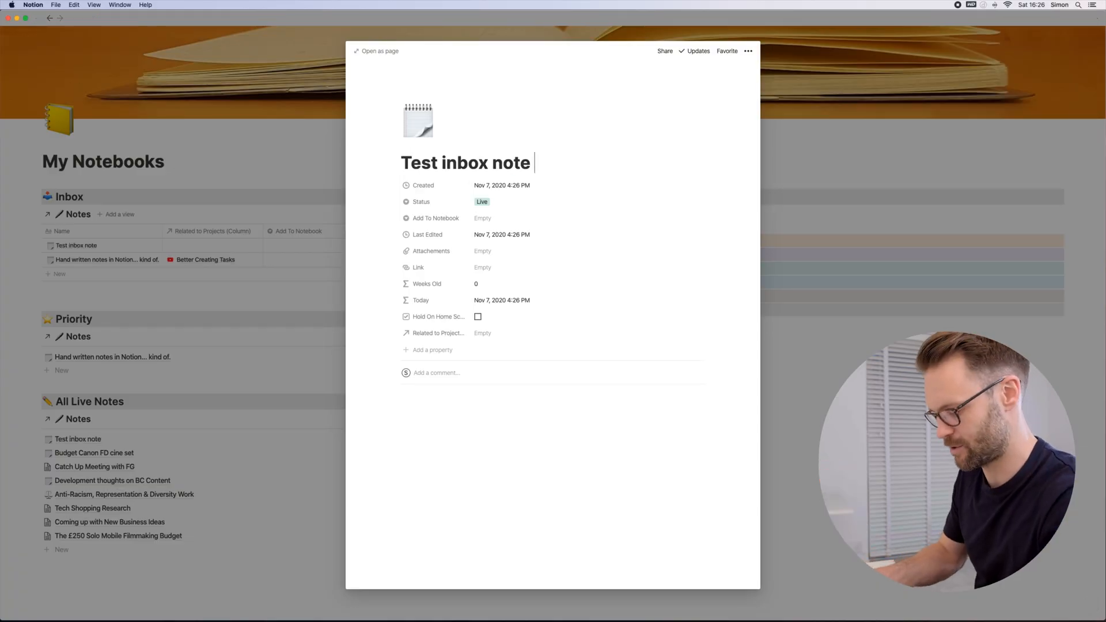
pyautogui.write(' 1')
pyautogui.press('Return')
pyautogui.click(202, 462)
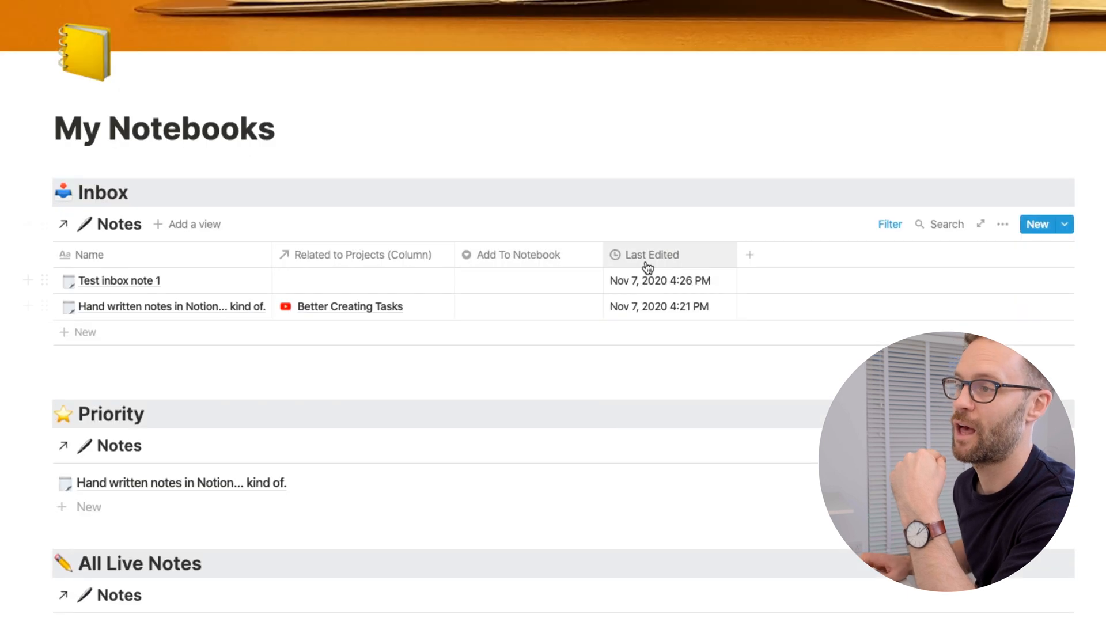
# Step: Retitle the new inbox note "Test meeting note 1" and relate it to the Freelance Development project
pyautogui.click(517, 281)
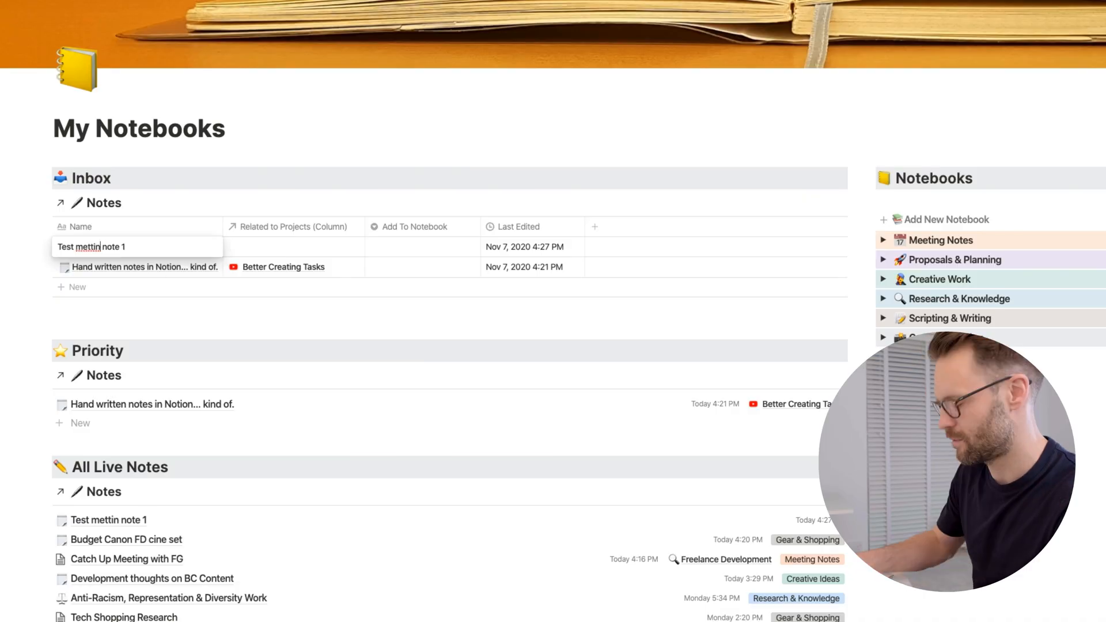
pyautogui.click(300, 246)
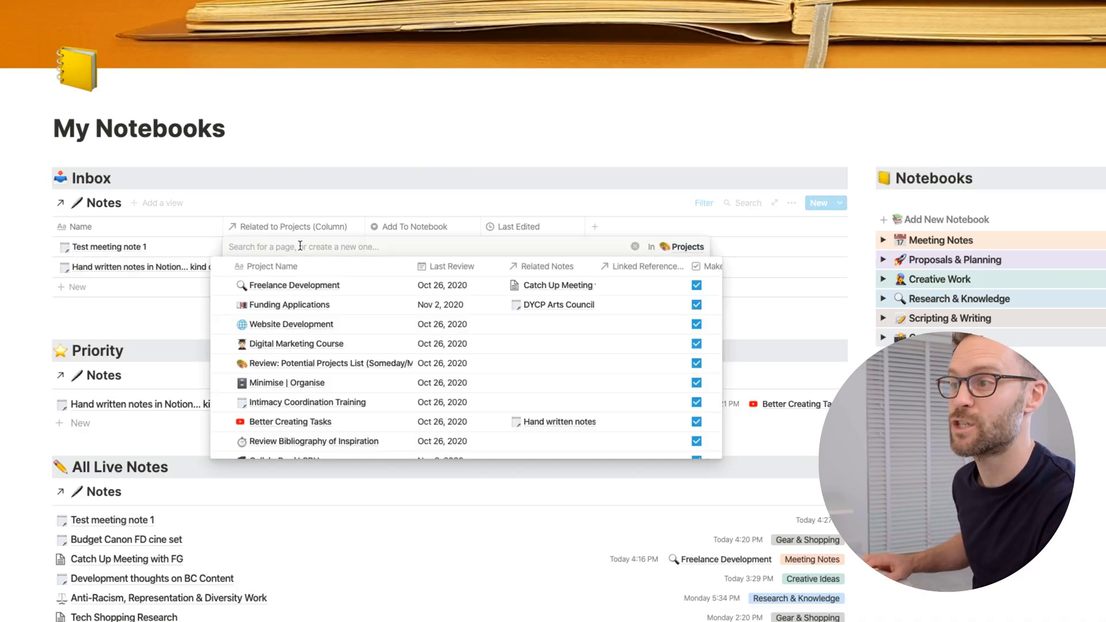
pyautogui.scroll(-4, 341, 370)
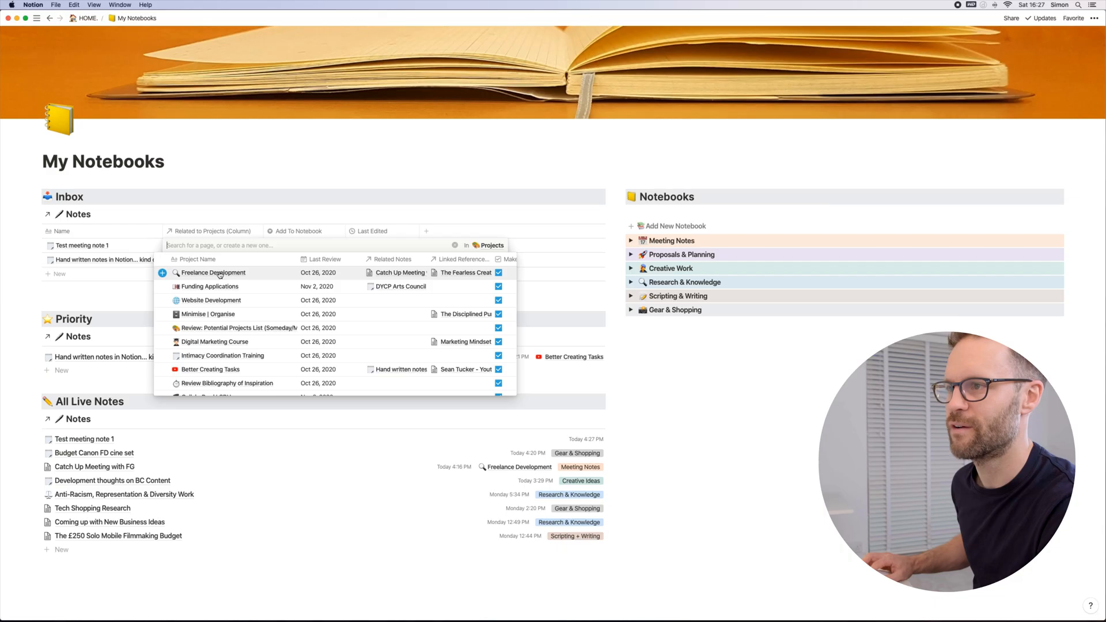
pyautogui.click(220, 273)
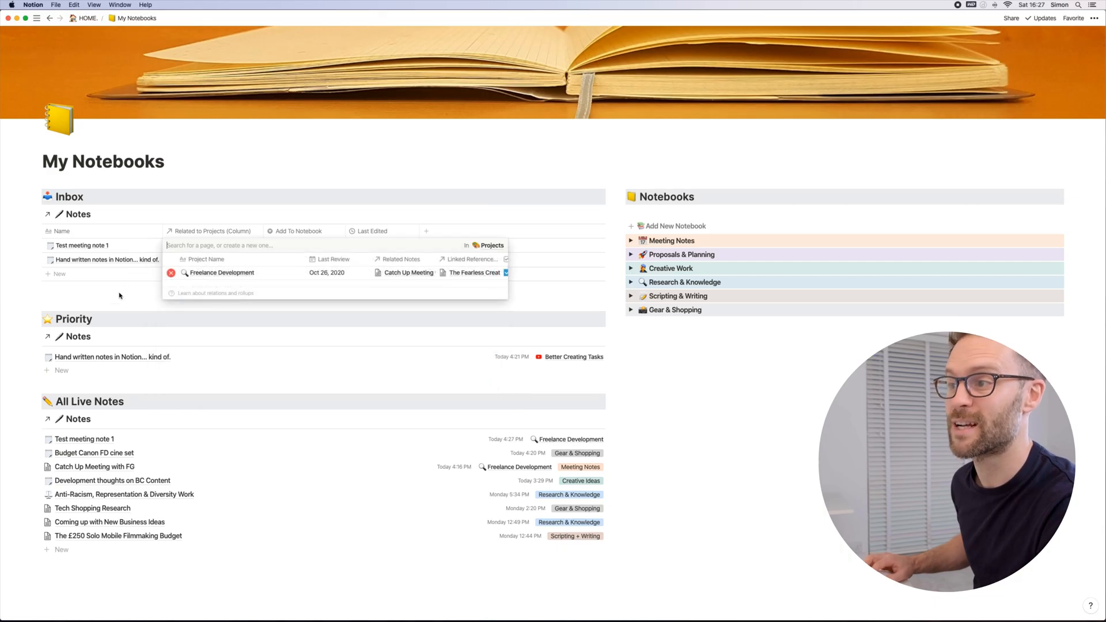
pyautogui.click(93, 292)
# Step: File "Test meeting note 1" from the Inbox under the Meeting Notes notebook
pyautogui.click(308, 245)
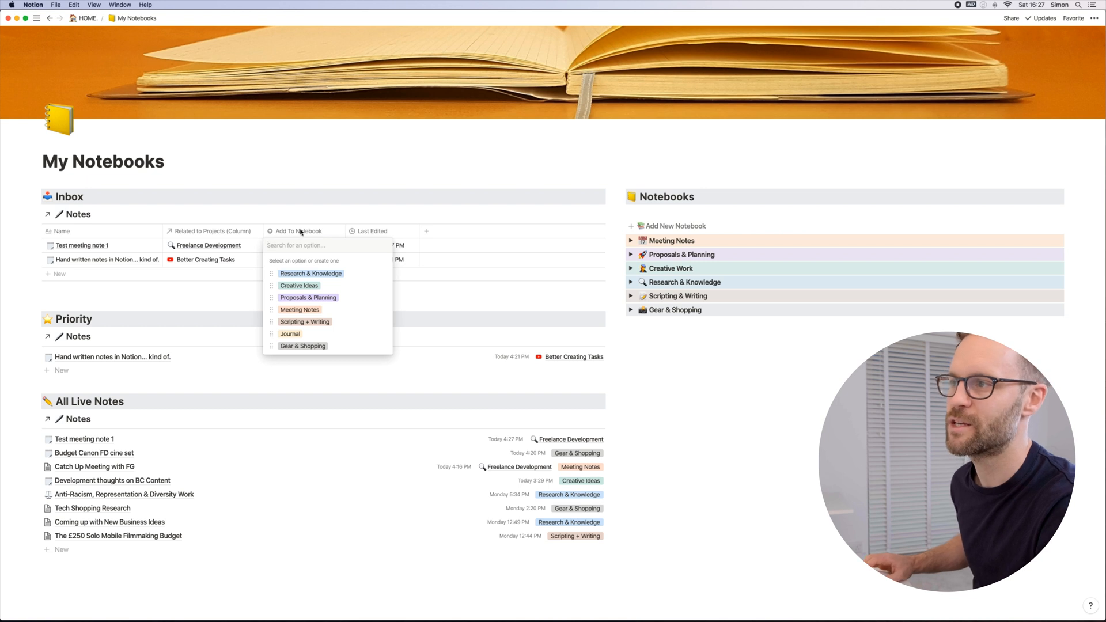
pyautogui.click(221, 299)
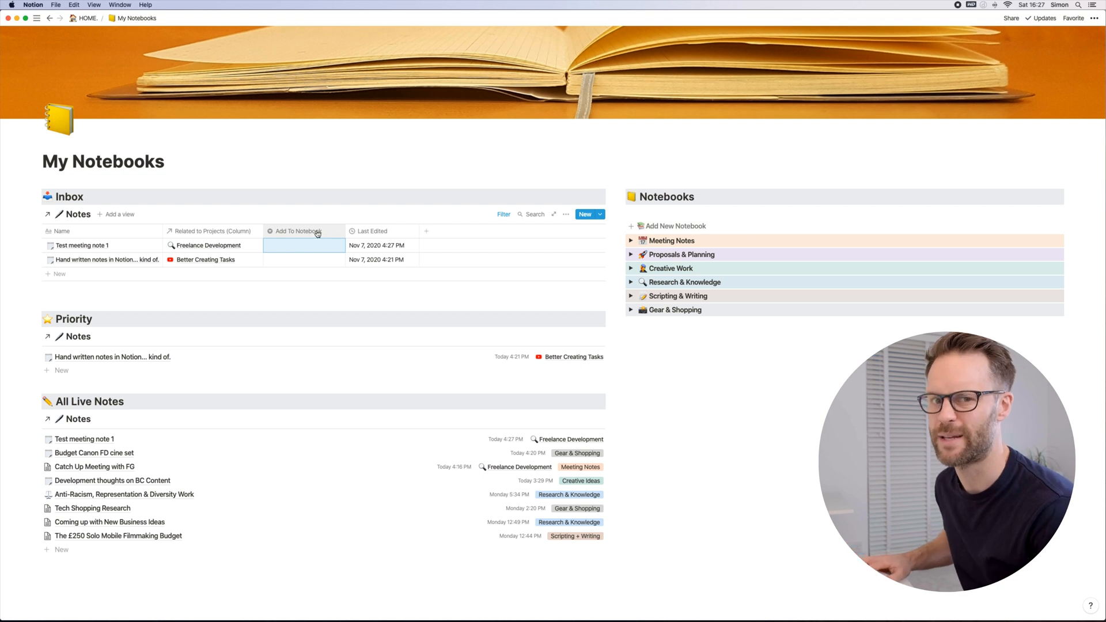
pyautogui.click(308, 246)
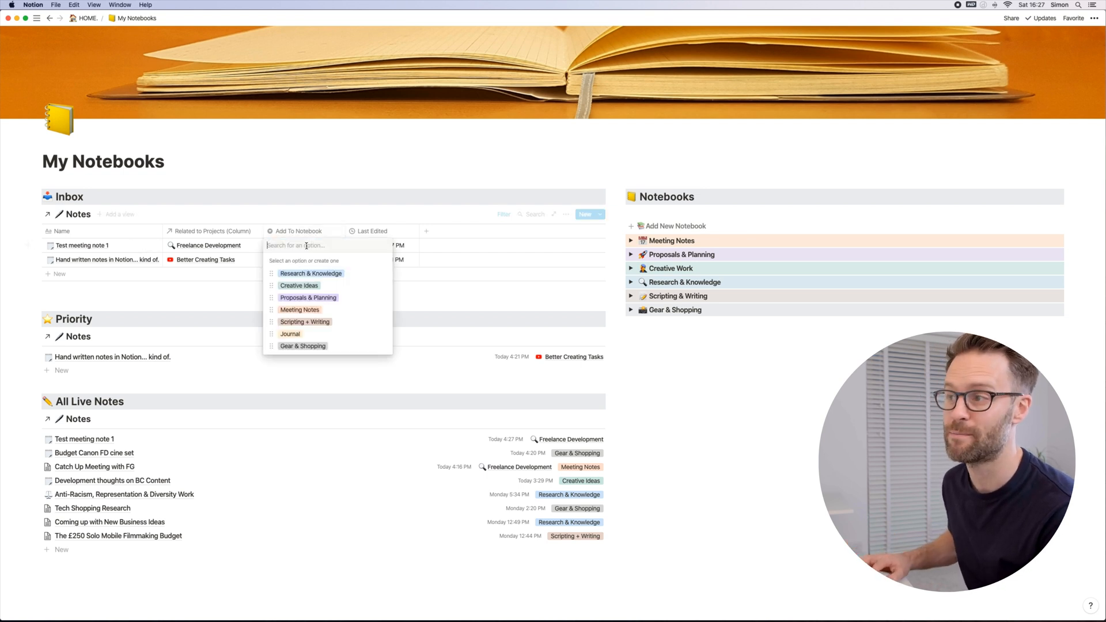
pyautogui.click(311, 311)
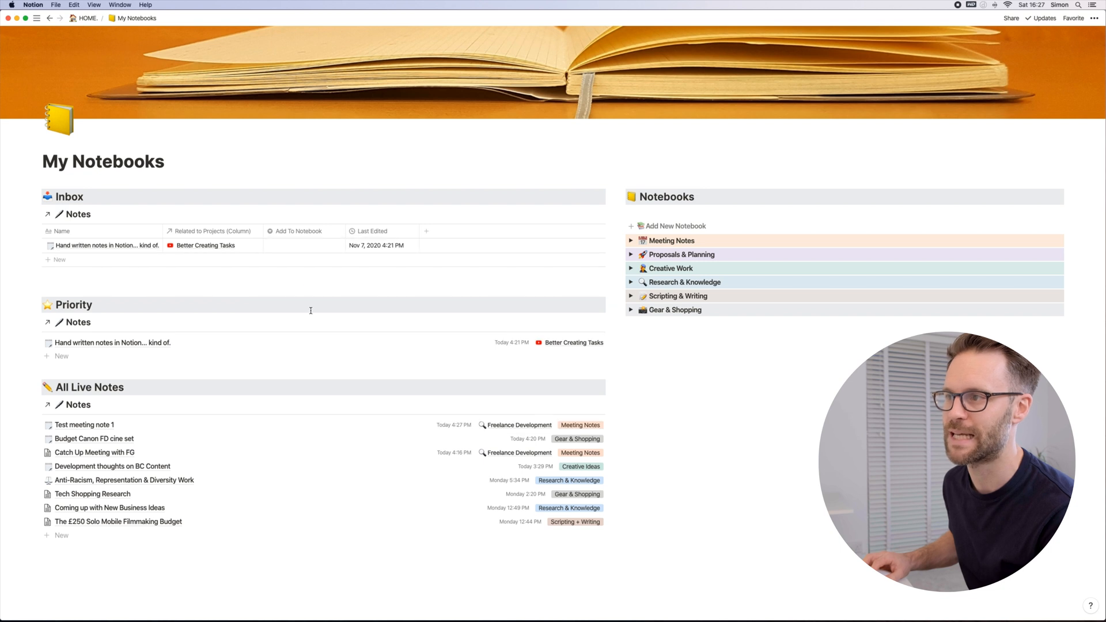
# Step: Expand the Meeting Notes notebook and compare its Full Notebook View with its Last Edited View
pyautogui.click(631, 241)
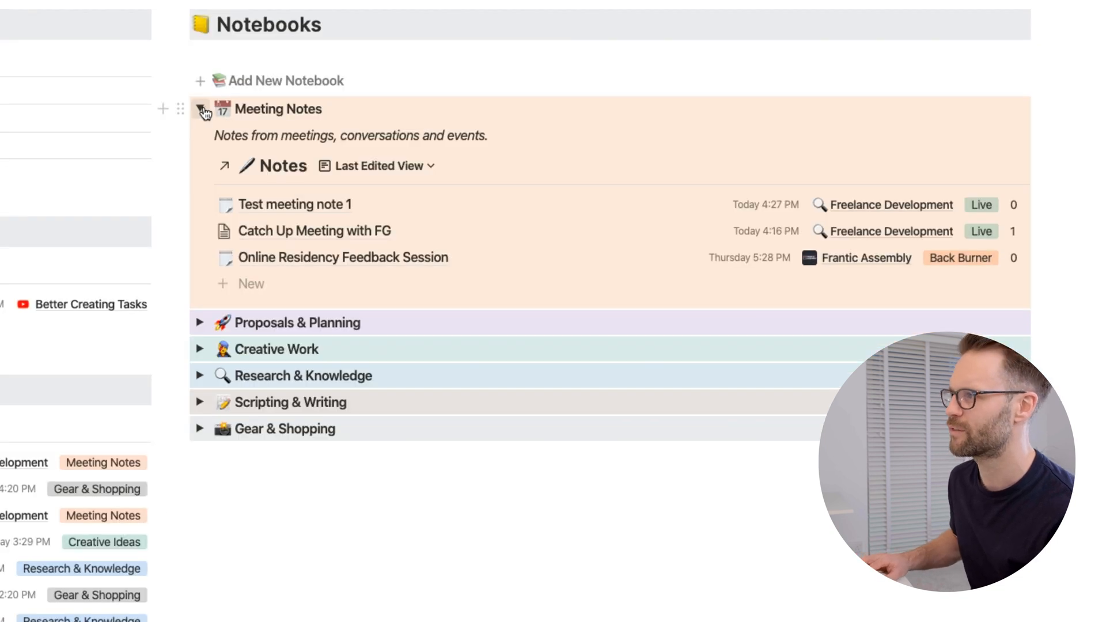
pyautogui.click(406, 169)
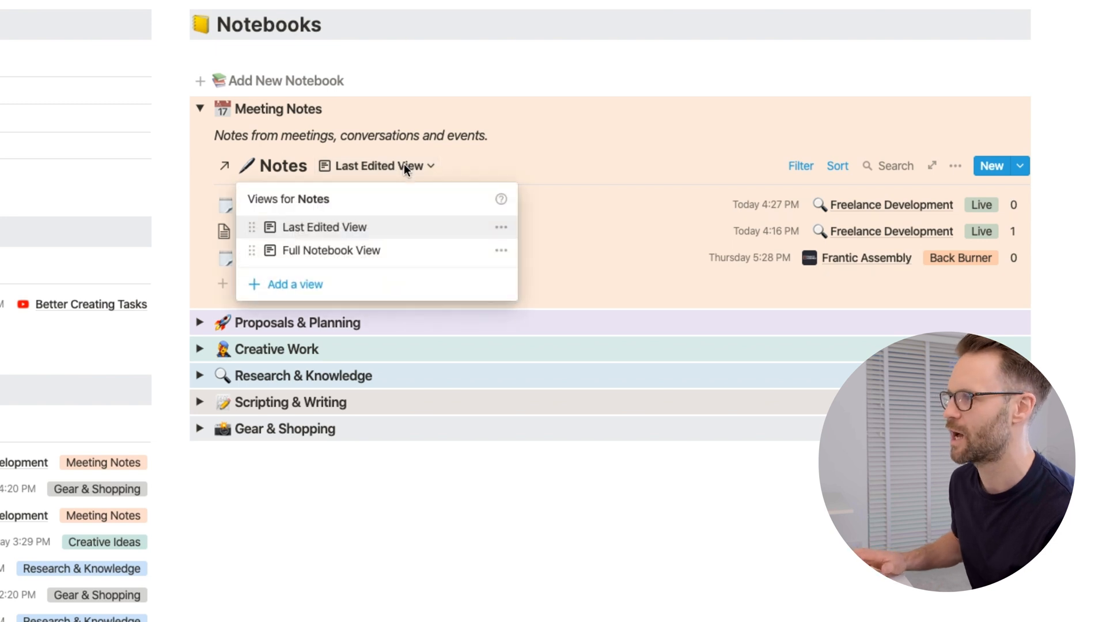
pyautogui.click(344, 252)
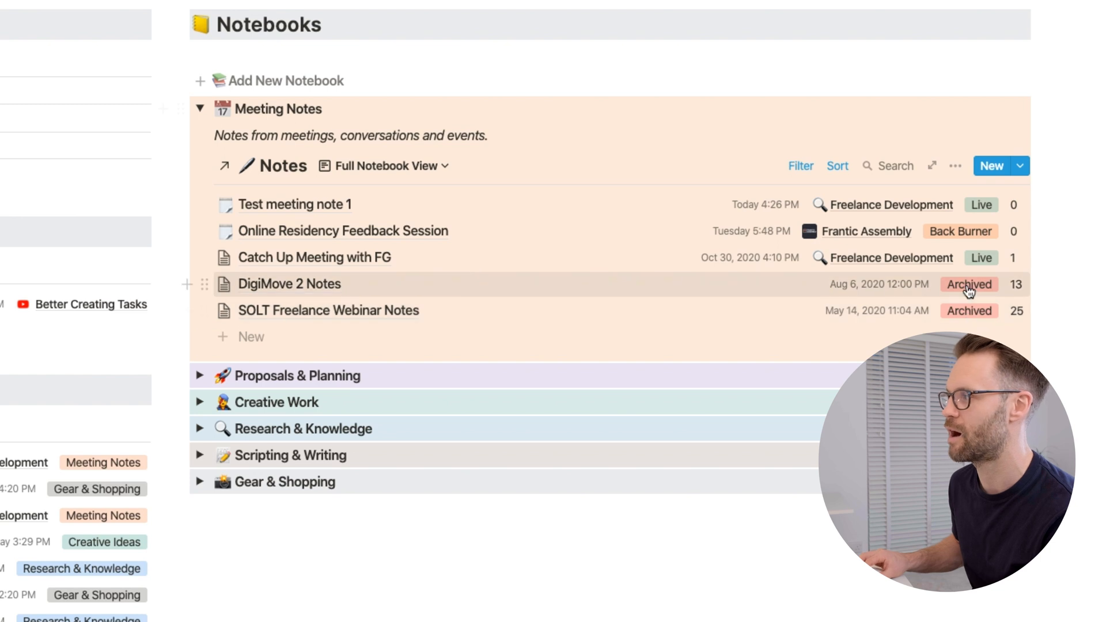
pyautogui.click(385, 166)
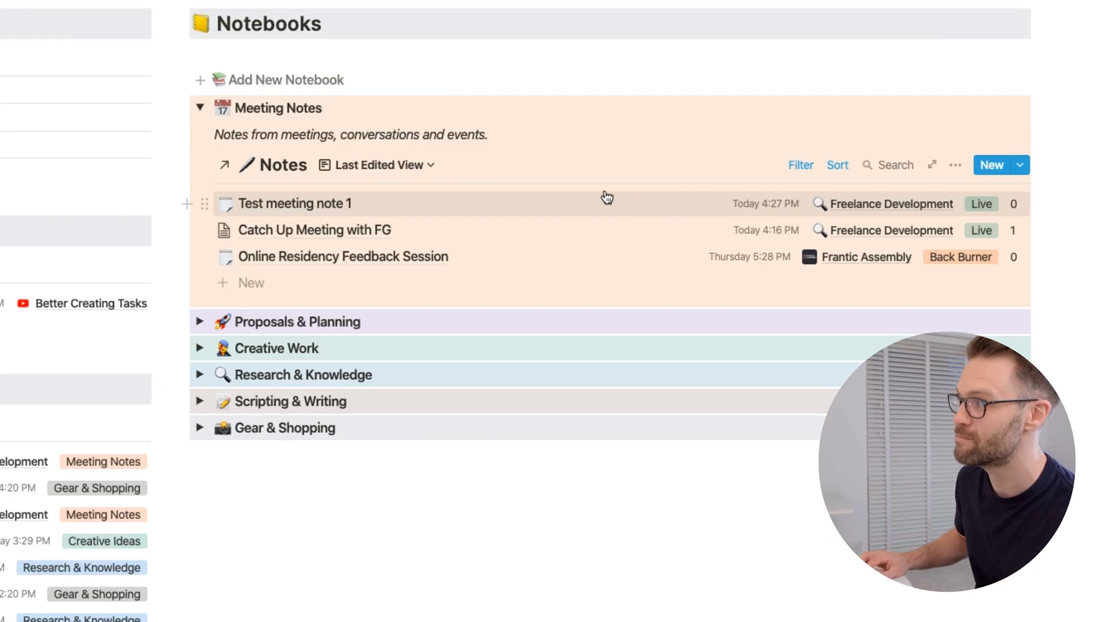
pyautogui.moveTo(770, 206)
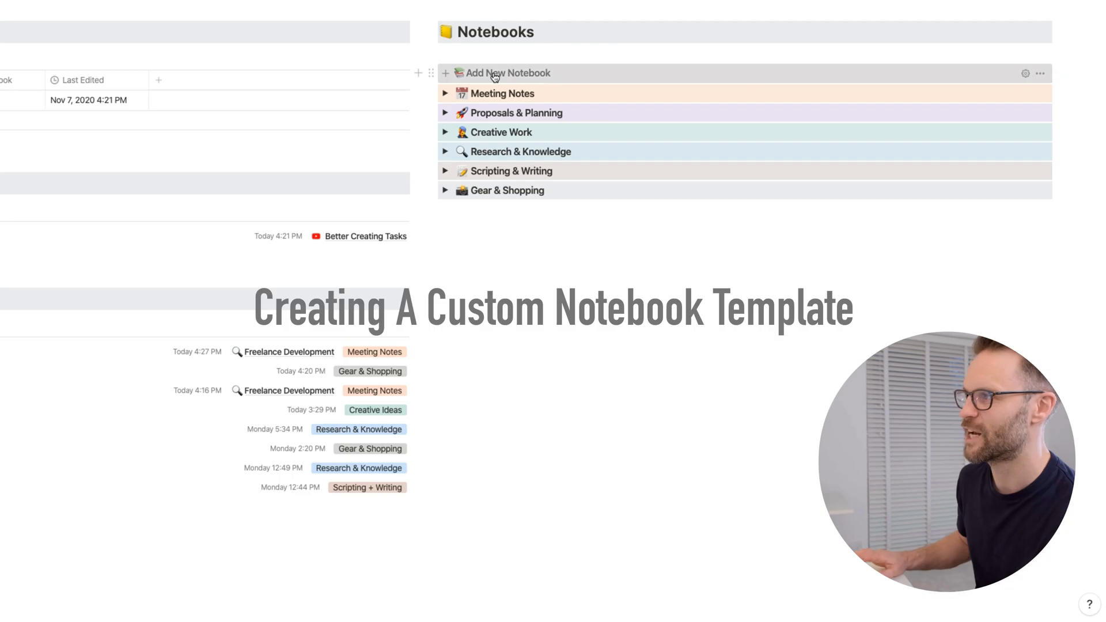
# Step: Try adding a notebook from the template, and look up the template button block with "/tem" below the notebook list, clearing that text again
pyautogui.click(494, 75)
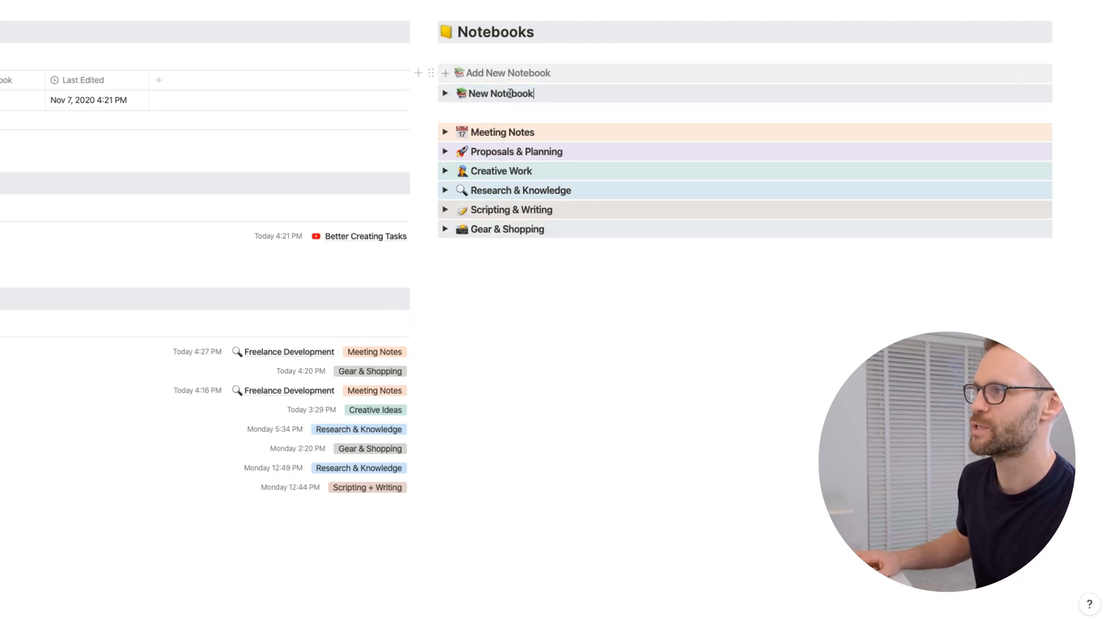
pyautogui.click(587, 317)
pyautogui.write('/')
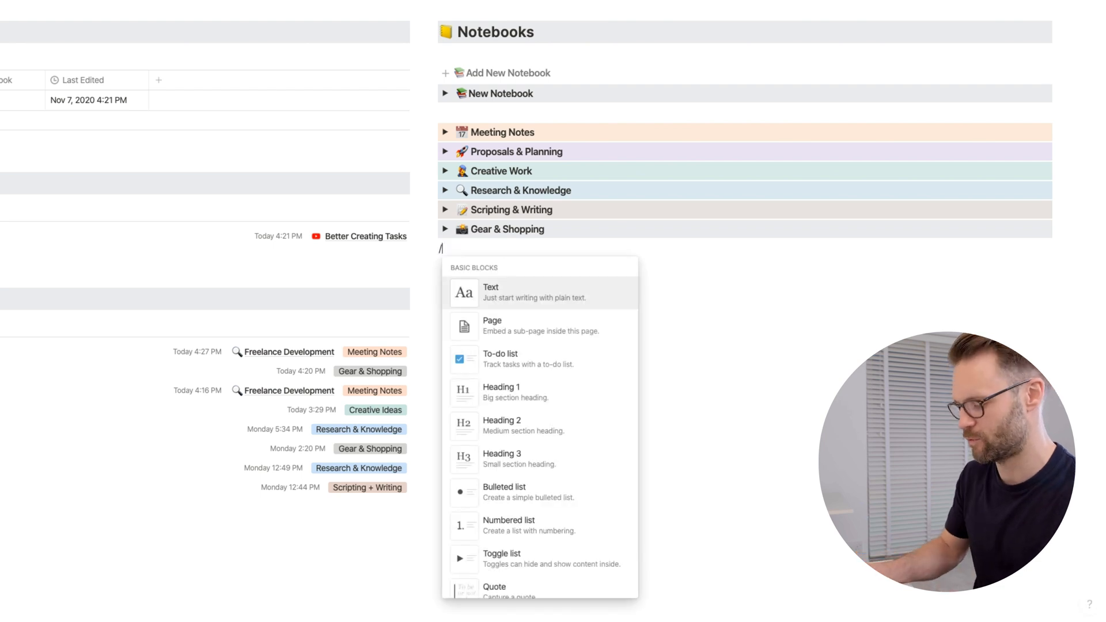
pyautogui.write('tem')
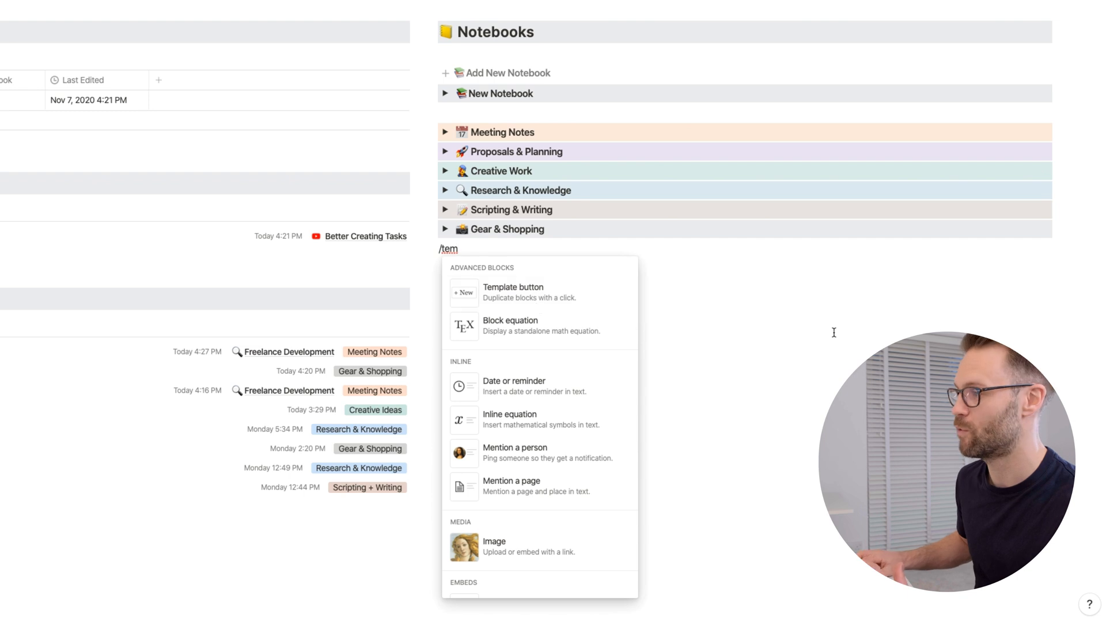
pyautogui.press('BackSpace')
pyautogui.press('BackSpace')
pyautogui.press('BackSpace')
pyautogui.press('BackSpace')
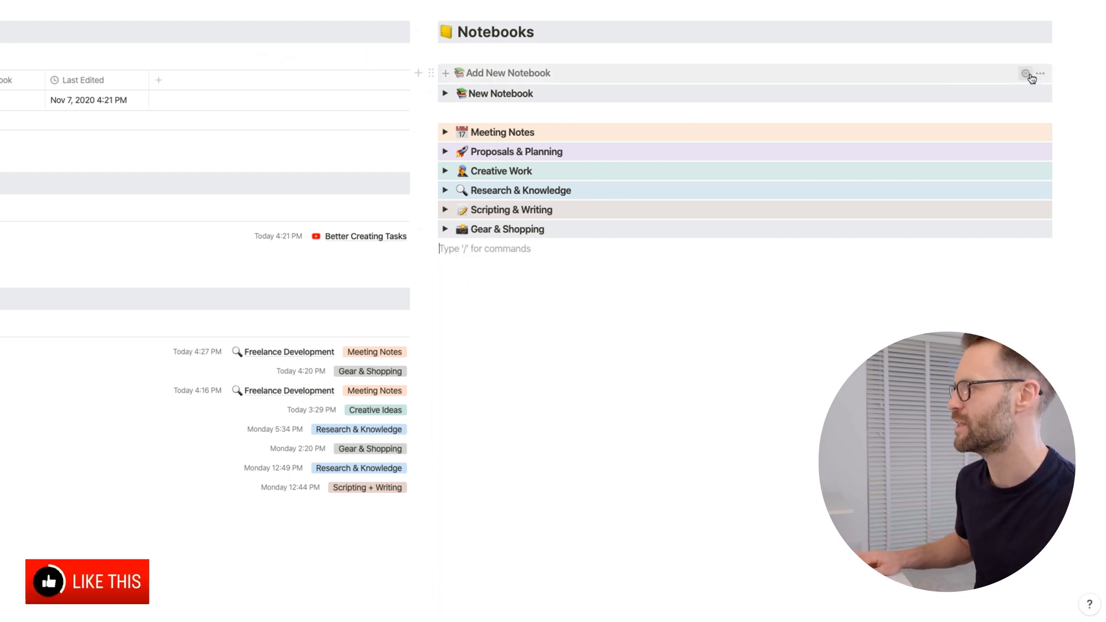
# Step: Examine the Add New Notebook button's configuration, including the filter and sort of its template's Full Notebook View
pyautogui.click(1025, 74)
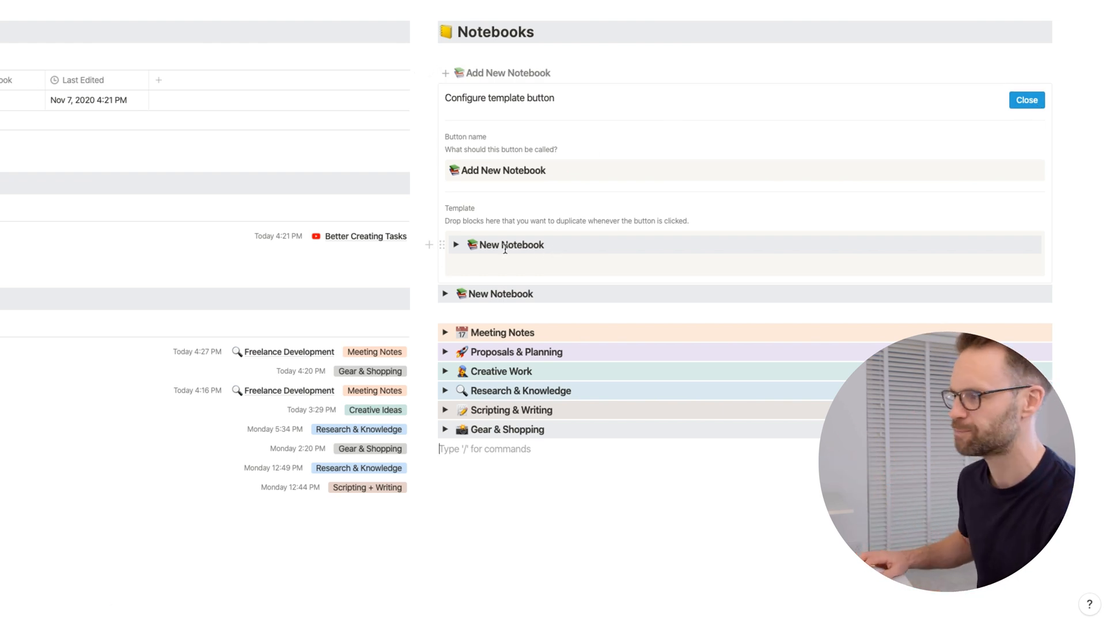
pyautogui.click(456, 246)
pyautogui.click(457, 246)
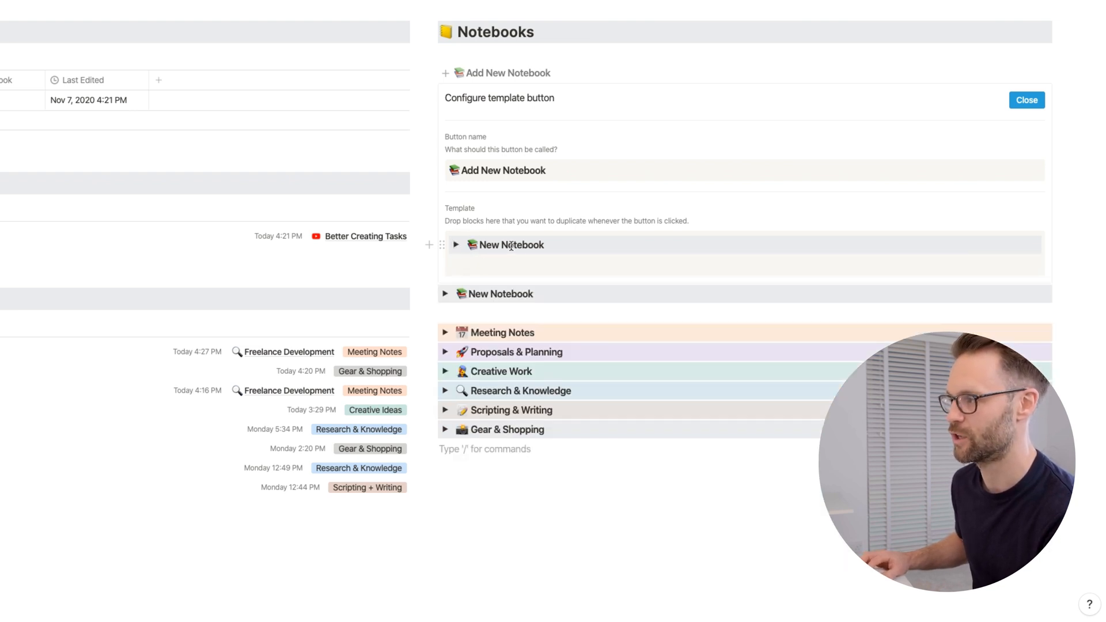
pyautogui.click(455, 245)
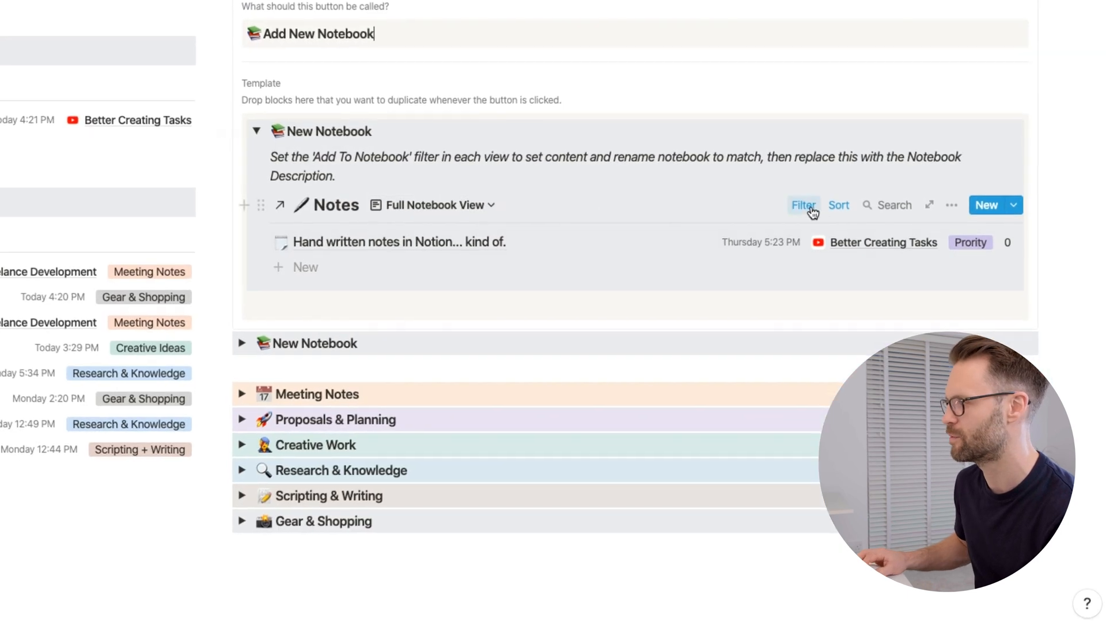
pyautogui.click(805, 208)
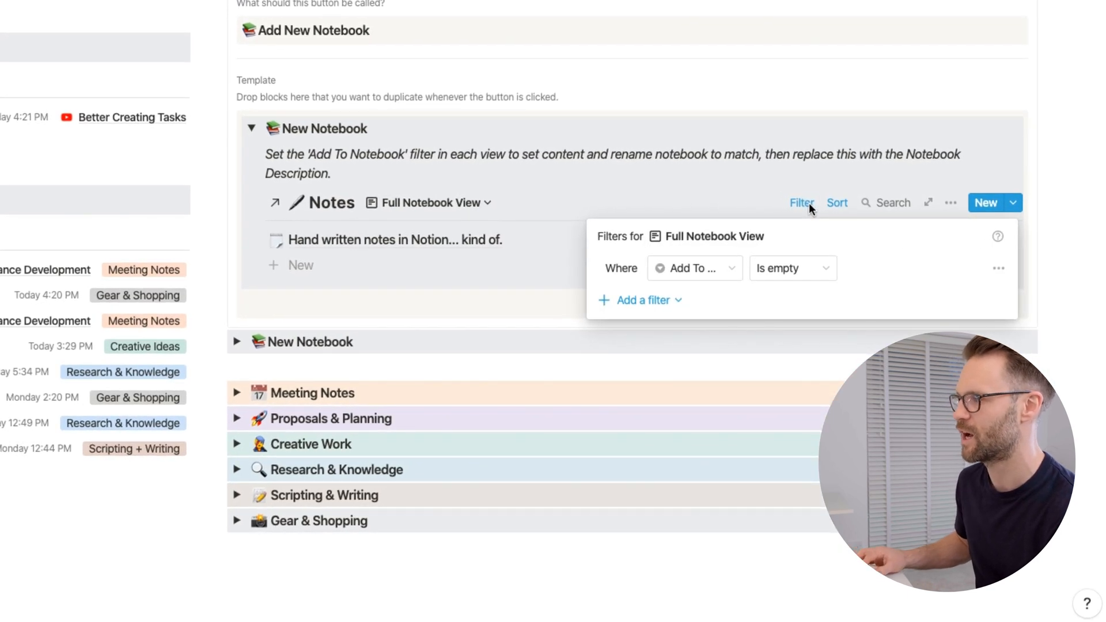
pyautogui.click(836, 204)
pyautogui.click(835, 203)
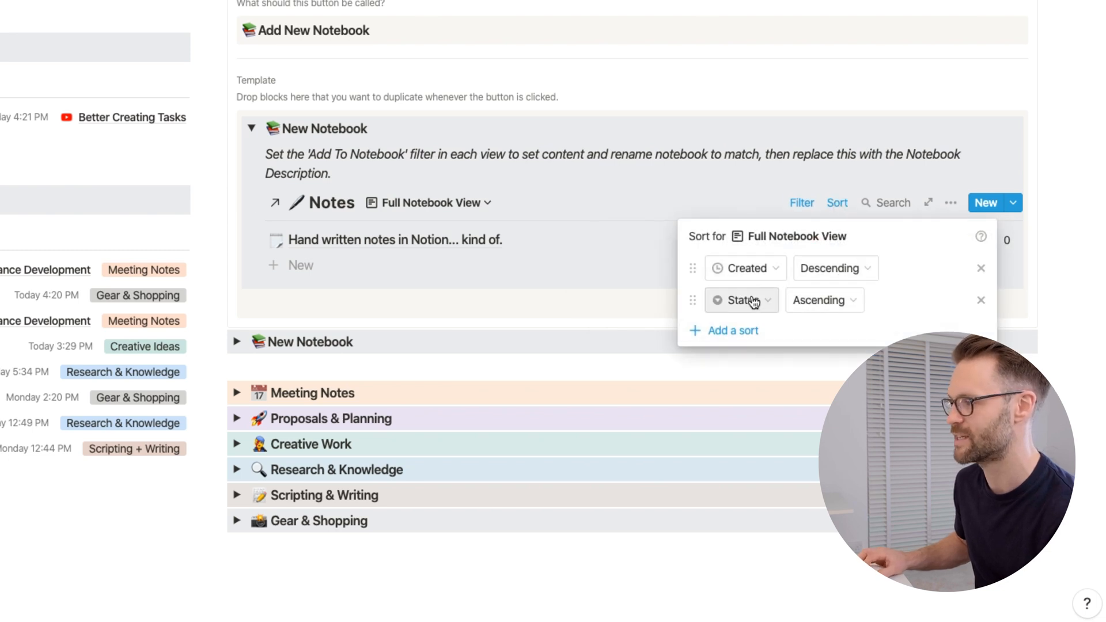
pyautogui.click(494, 183)
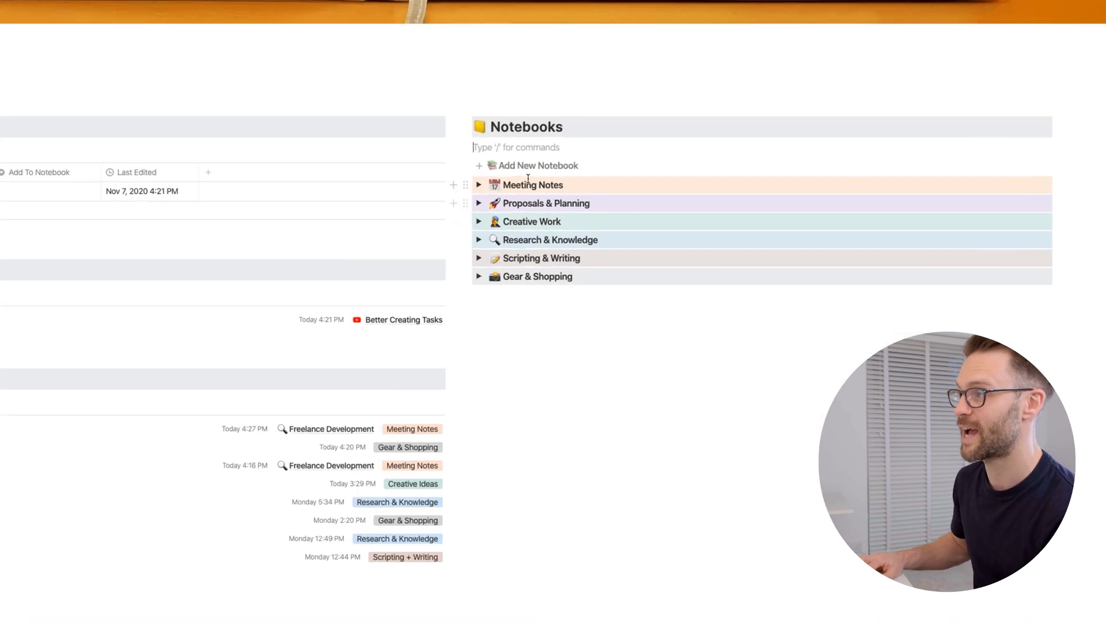
# Step: Add a new notebook from the template without a blank line after it, and title it "Journal" in bold
pyautogui.click(495, 171)
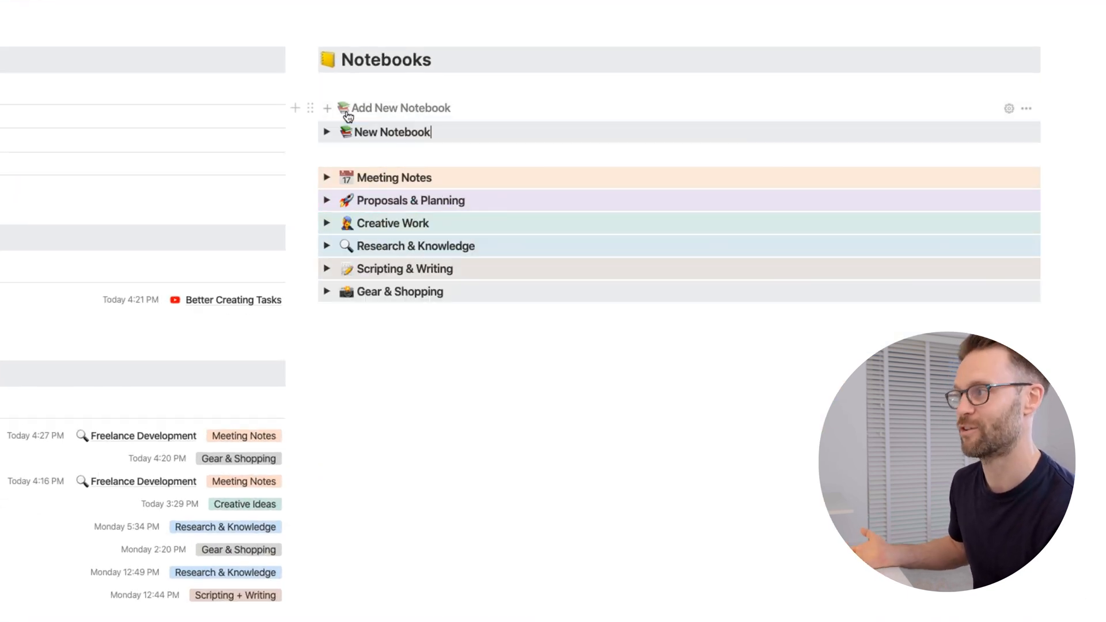
pyautogui.press('BackSpace')
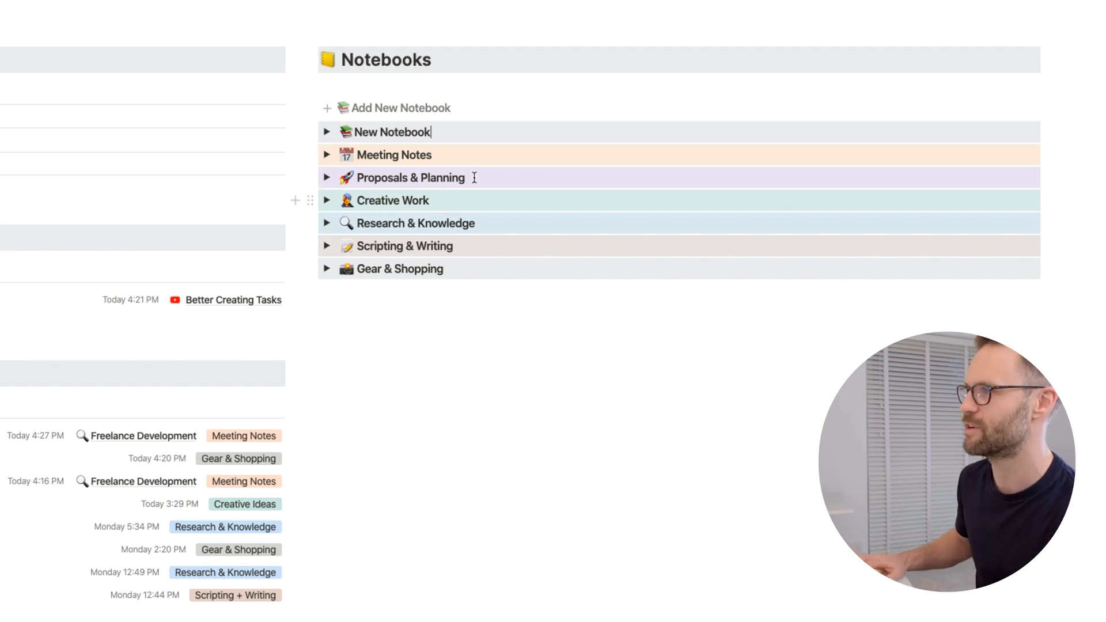
pyautogui.moveTo(433, 132); pyautogui.dragTo(355, 131)
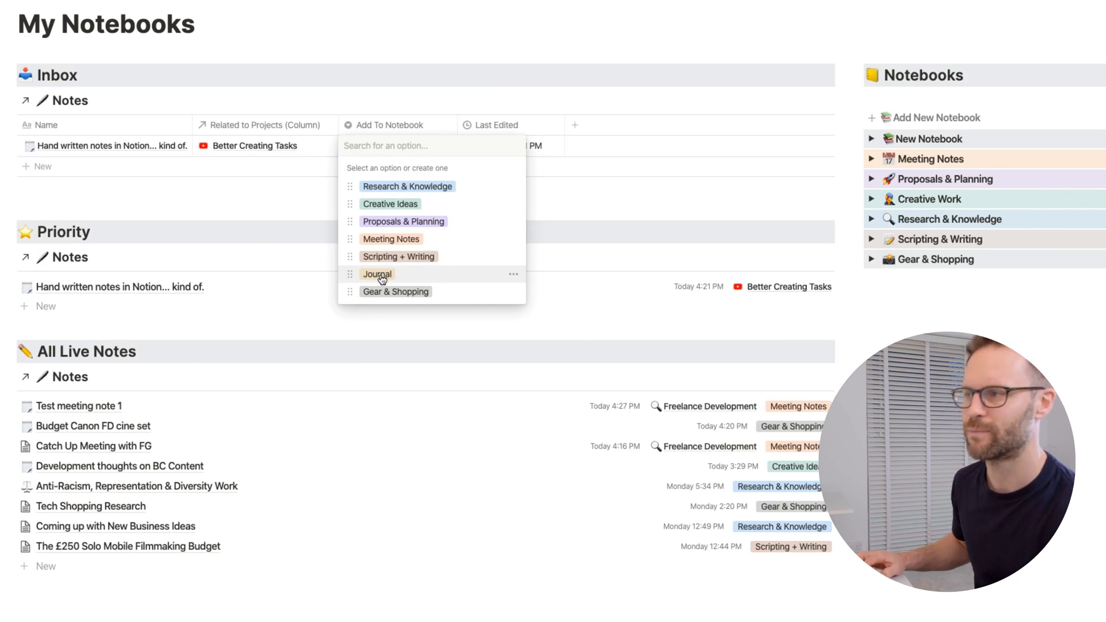
pyautogui.write('Jou')
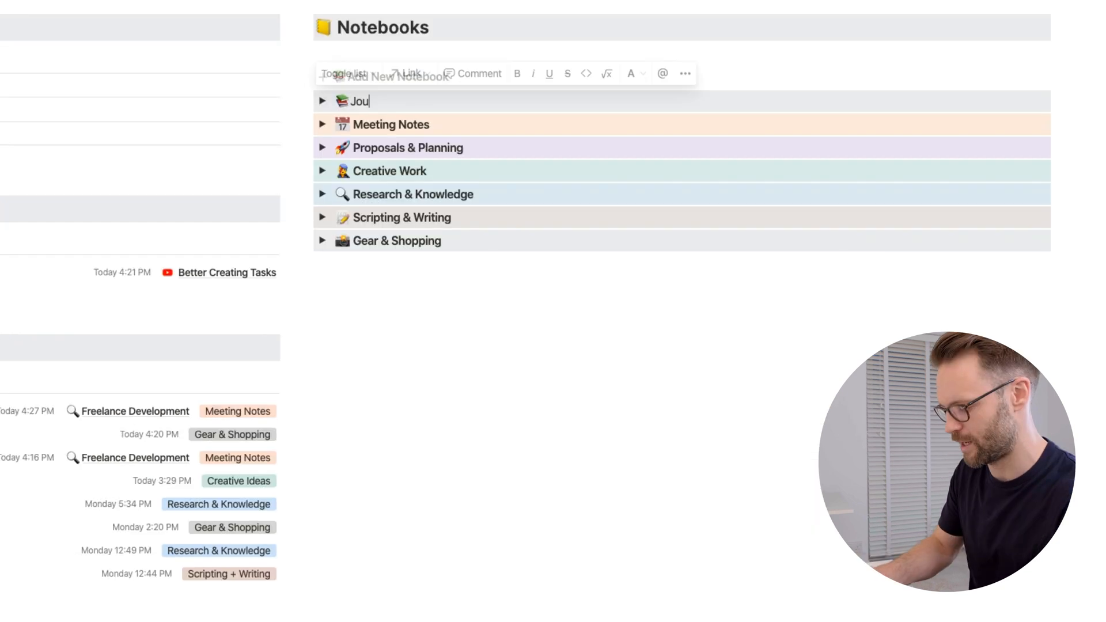
pyautogui.write('tn')
pyautogui.press('BackSpace')
pyautogui.press('BackSpace')
pyautogui.press('BackSpace')
pyautogui.press('BackSpace')
pyautogui.press('BackSpace')
pyautogui.write('Journal')
pyautogui.moveTo(388, 101); pyautogui.dragTo(350, 101)
pyautogui.press('super+b')
# Step: Replace the stacked-books emoji in the Journal notebook's title with the green book emoji
pyautogui.click(351, 99)
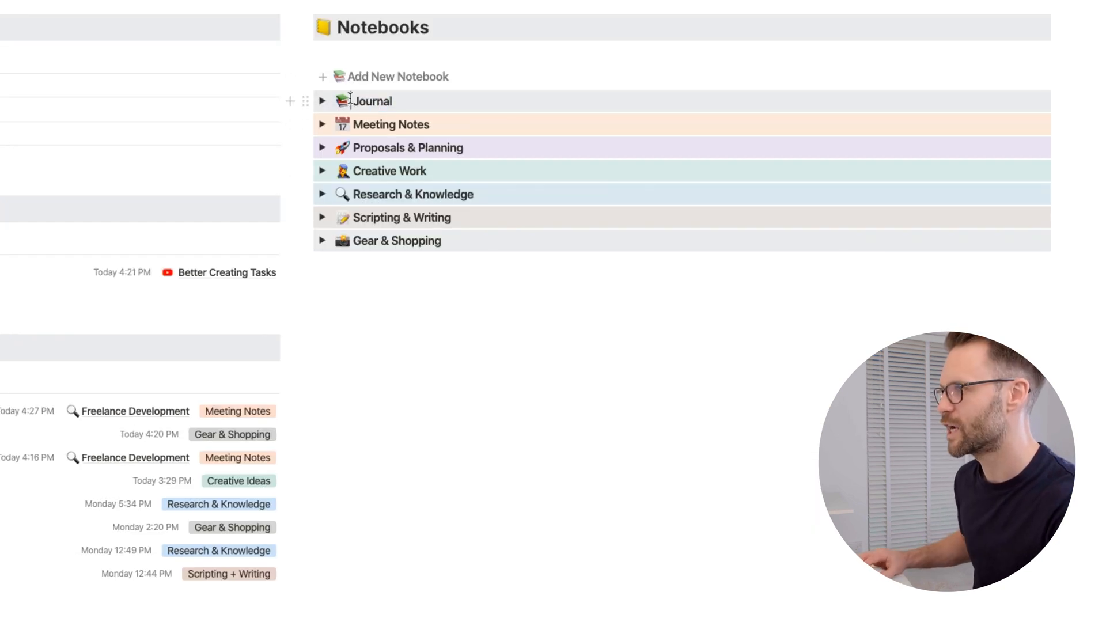
pyautogui.press('BackSpace')
pyautogui.press('BackSpace')
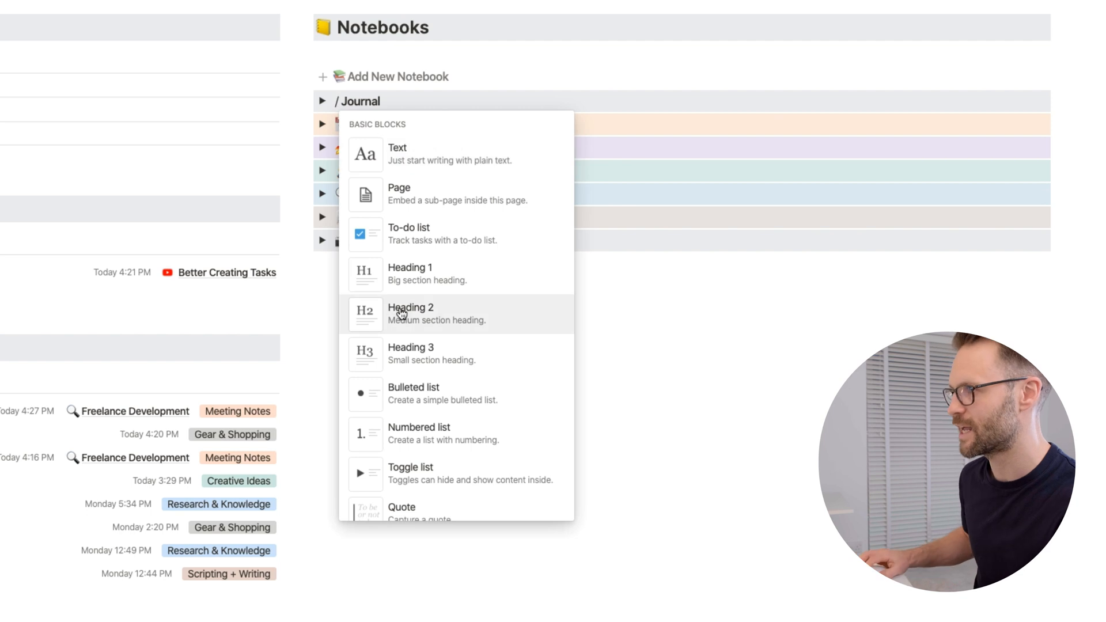
pyautogui.scroll(-10, 397, 311)
pyautogui.click(441, 397)
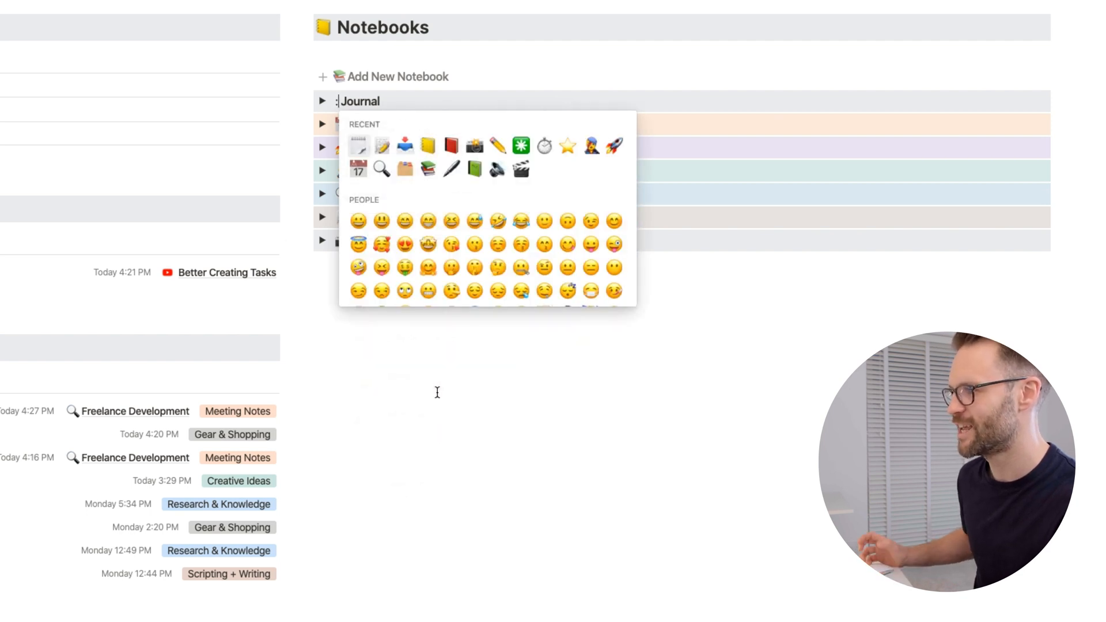
pyautogui.click(477, 172)
# Step: Filter the Last Edited View inside the Journal notebook to notes whose Add To Notebook property is Journal
pyautogui.click(324, 101)
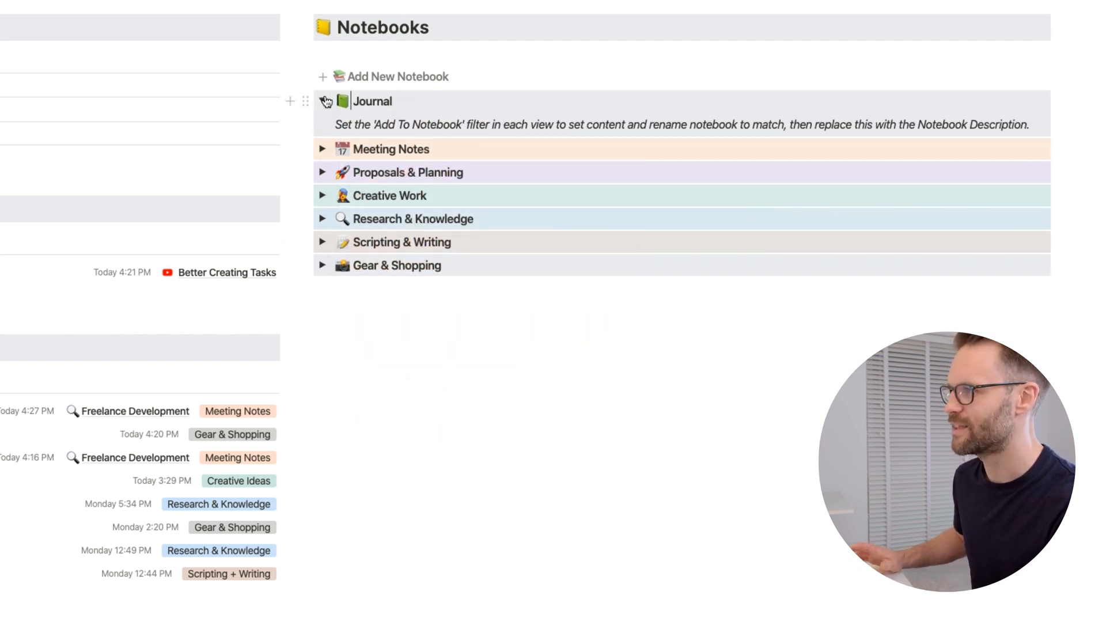
pyautogui.scroll(-1, 345, 123)
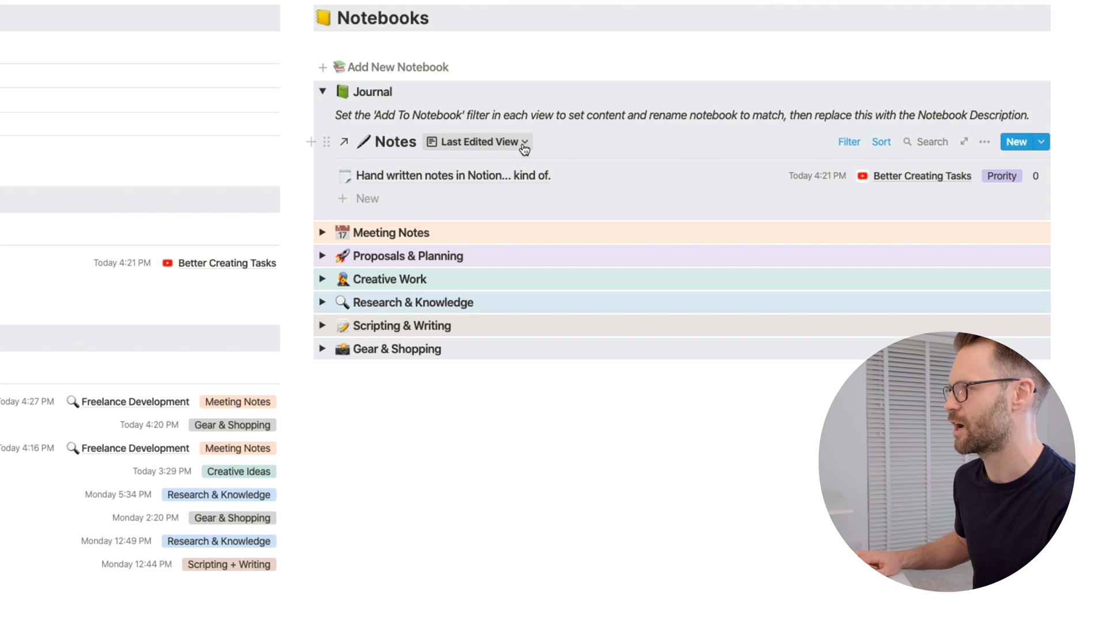
pyautogui.click(848, 142)
pyautogui.click(838, 201)
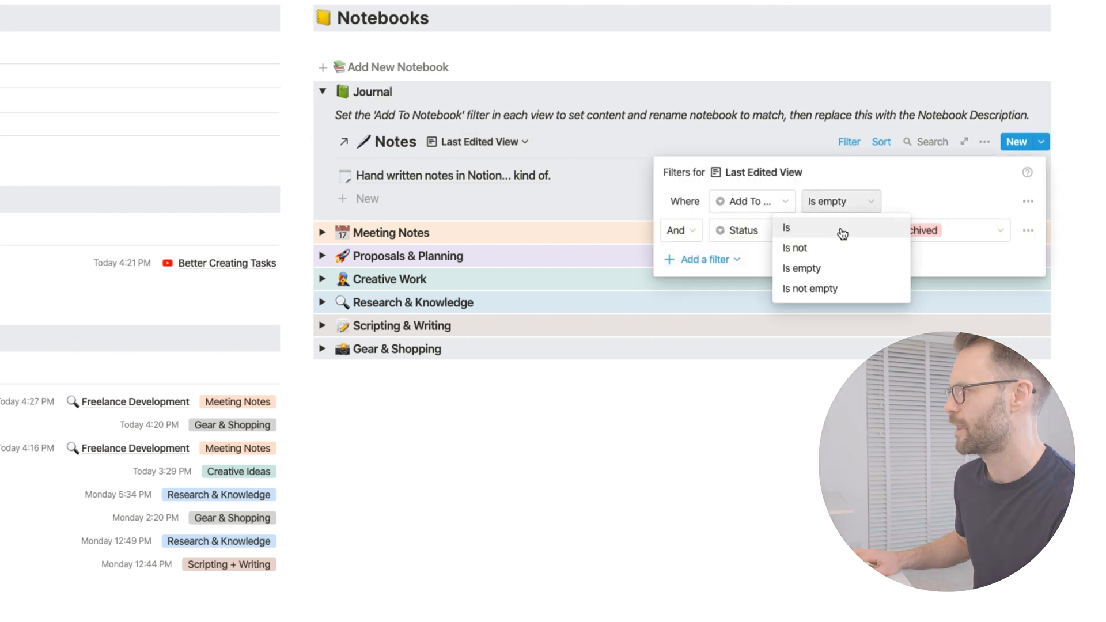
pyautogui.click(829, 231)
pyautogui.click(977, 200)
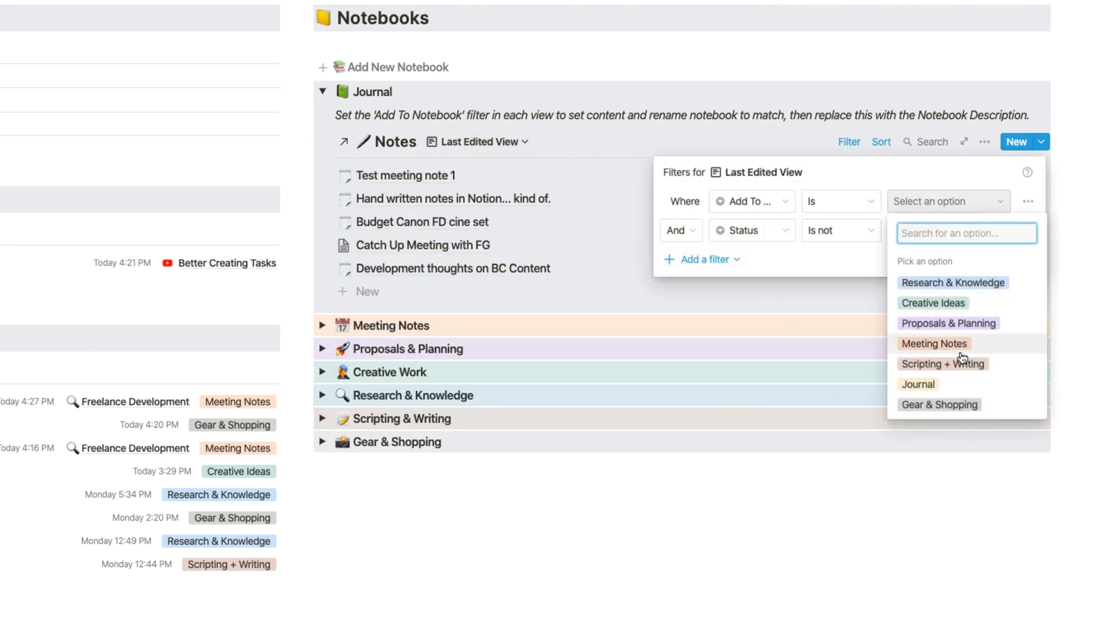
pyautogui.click(917, 387)
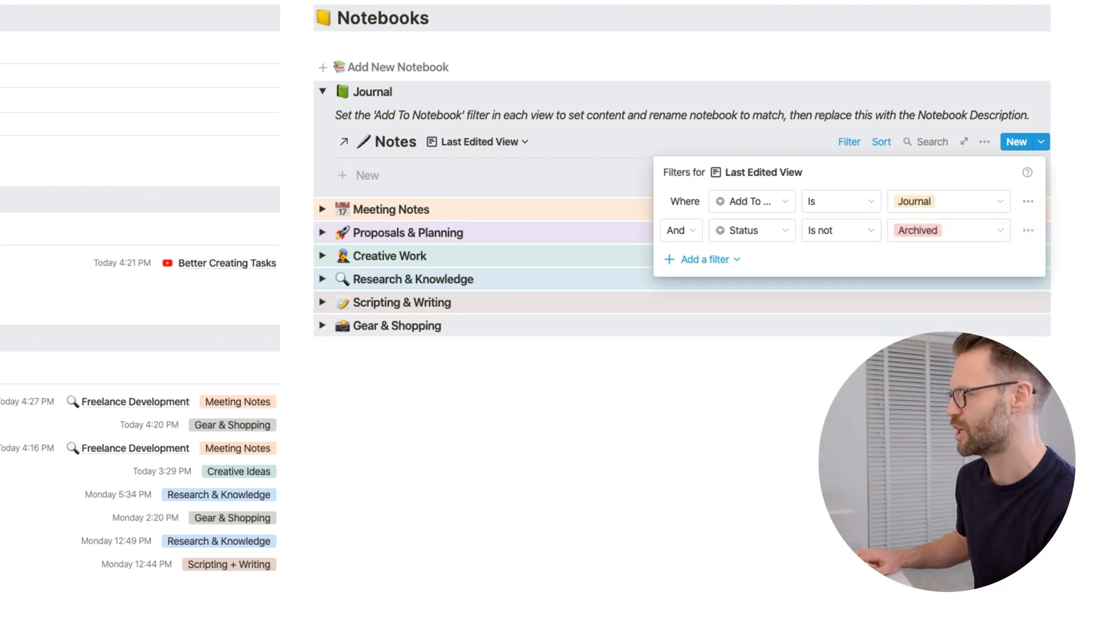
pyautogui.click(795, 345)
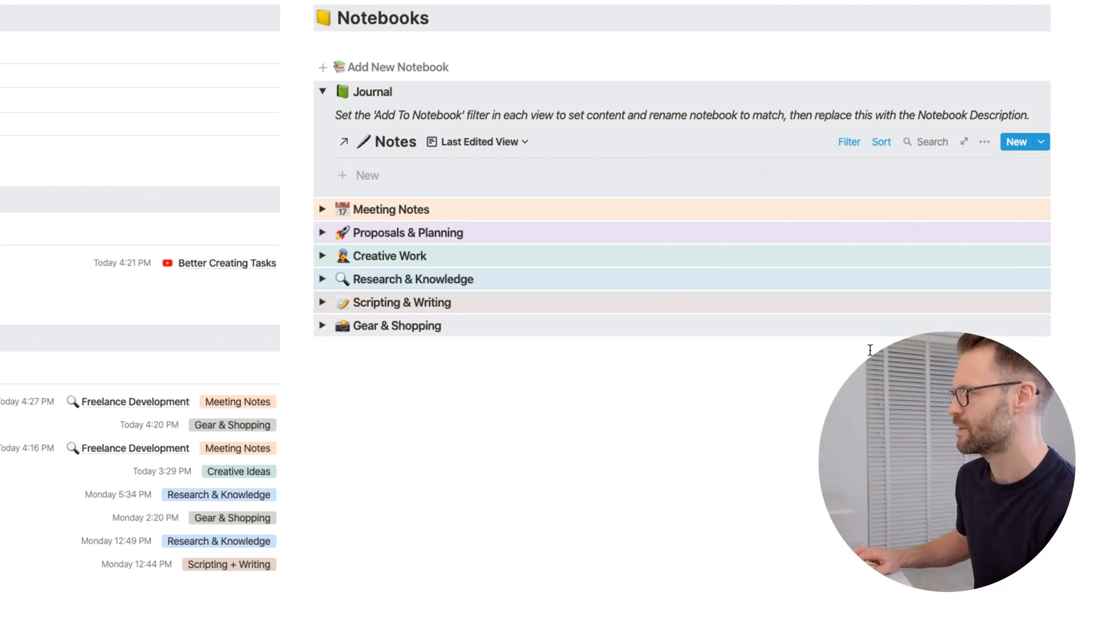
# Step: Filter the Full Notebook View inside the Journal notebook to notes whose Add To Notebook property is Journal
pyautogui.click(479, 142)
pyautogui.click(471, 215)
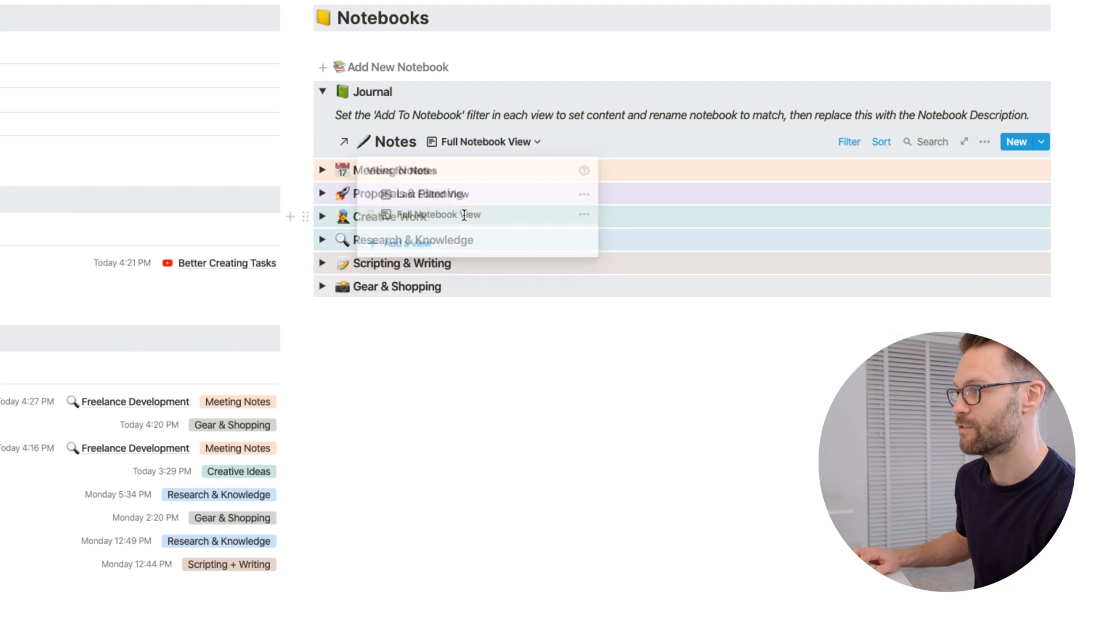
pyautogui.click(850, 143)
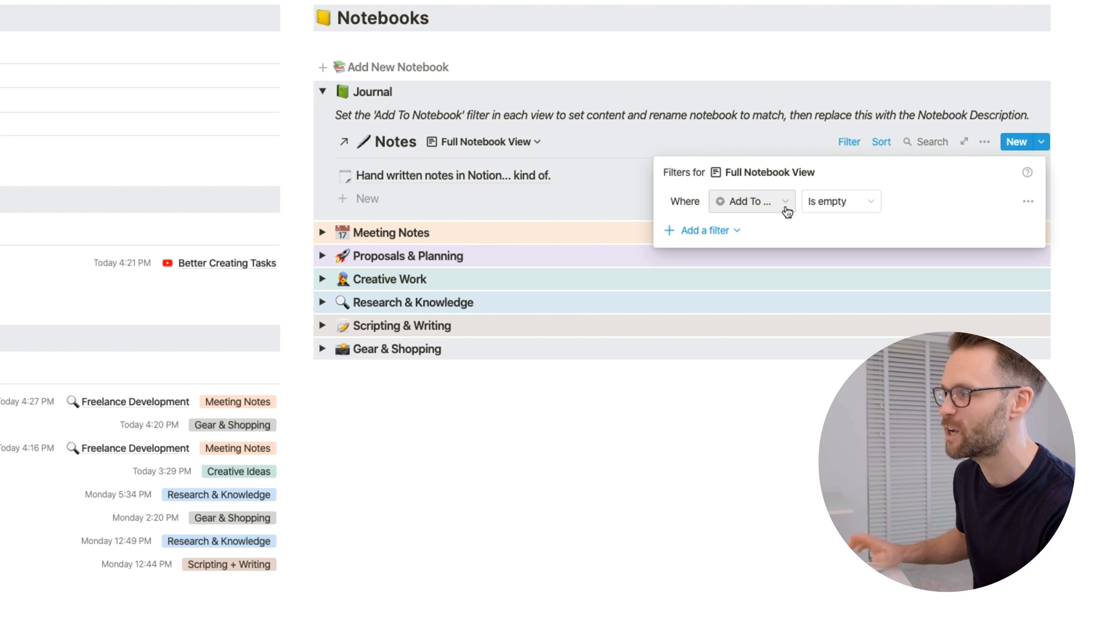
pyautogui.click(869, 200)
pyautogui.click(807, 227)
pyautogui.click(954, 204)
pyautogui.click(921, 404)
pyautogui.doubleClick(748, 115)
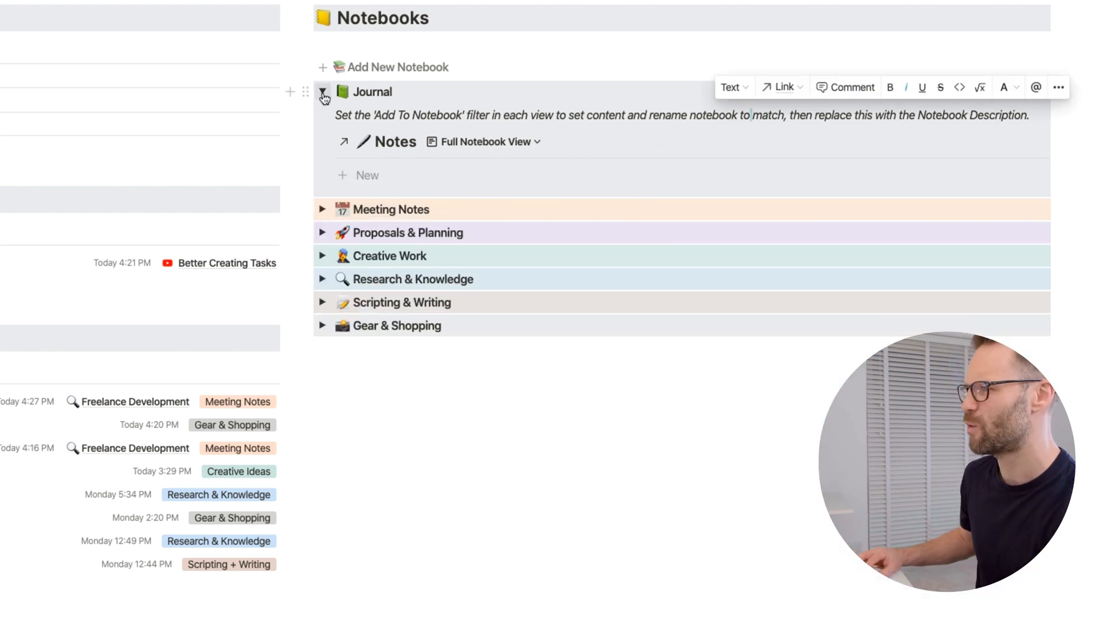
# Step: Collapse the Journal notebook and give it a yellow background
pyautogui.click(323, 95)
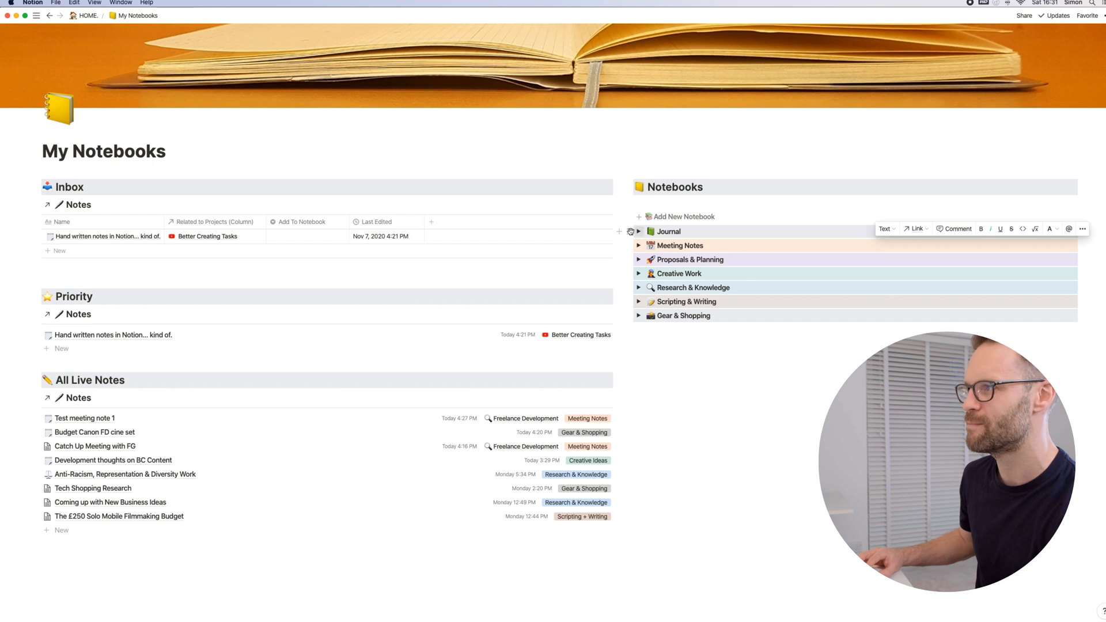
pyautogui.click(630, 230)
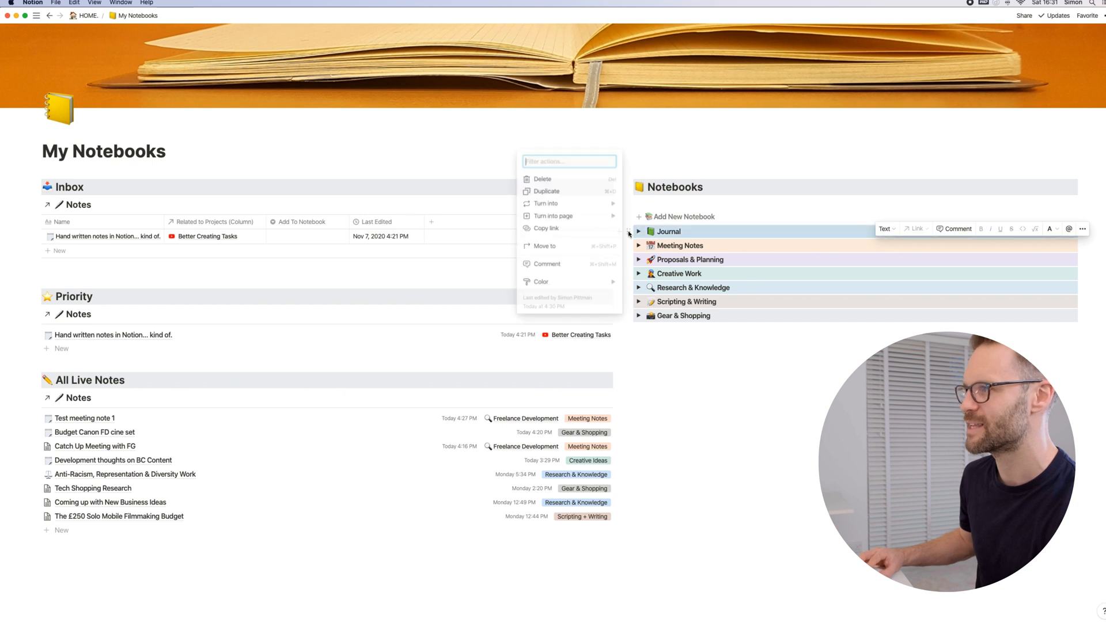
pyautogui.moveTo(592, 284)
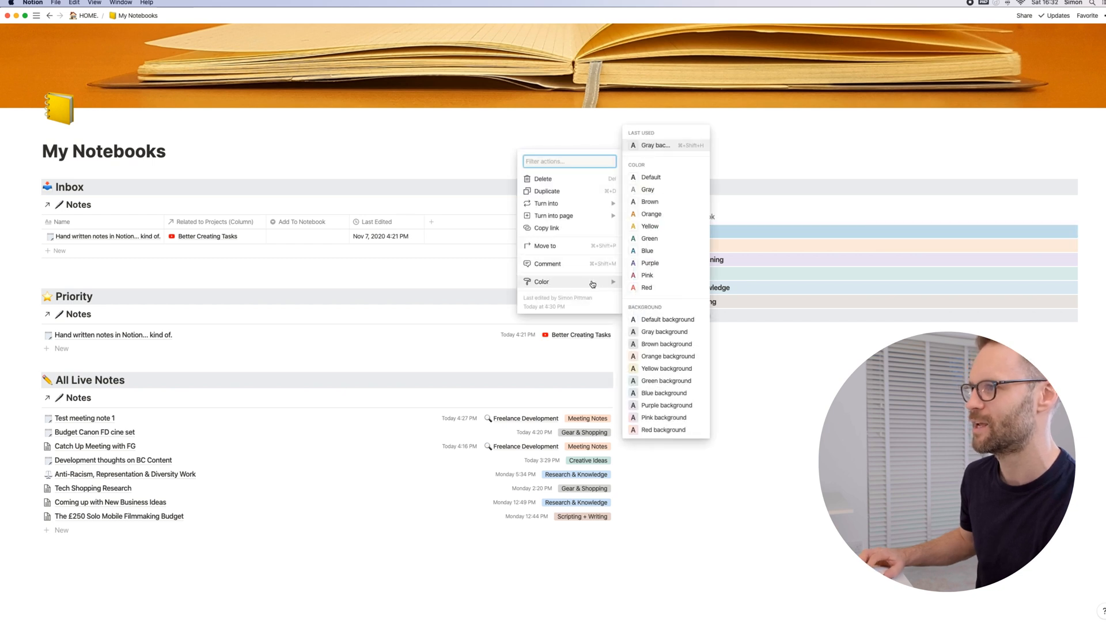
pyautogui.click(667, 369)
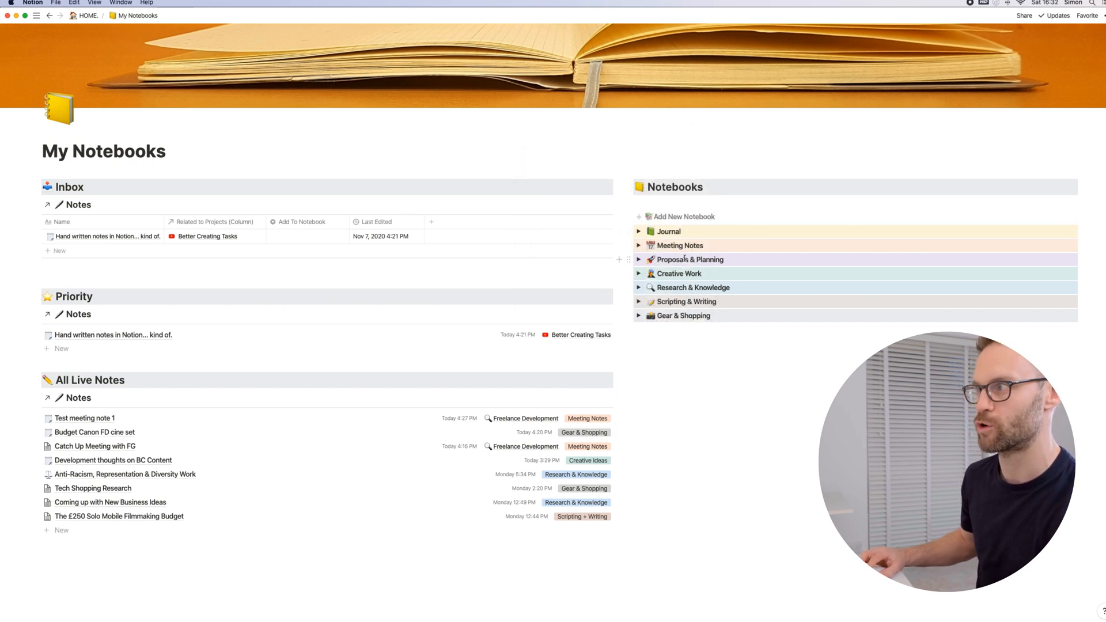
# Step: Replace the Journal notebook's placeholder instructions with a description beginning "My regular", and collapse the notebook again
pyautogui.click(640, 231)
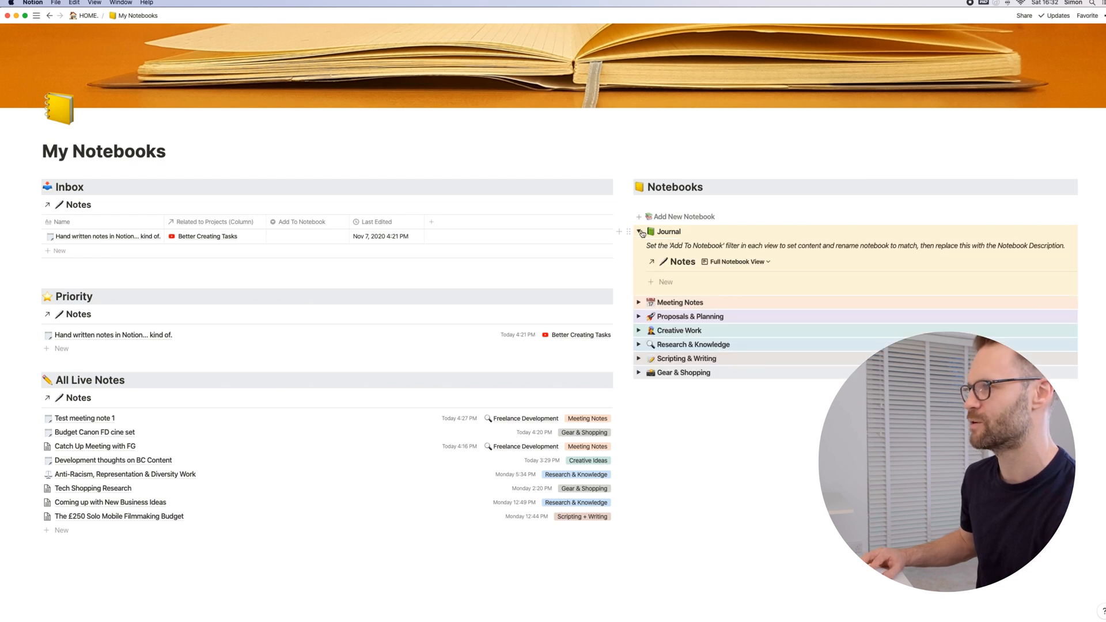
pyautogui.tripleClick(651, 245)
pyautogui.write('My regular m')
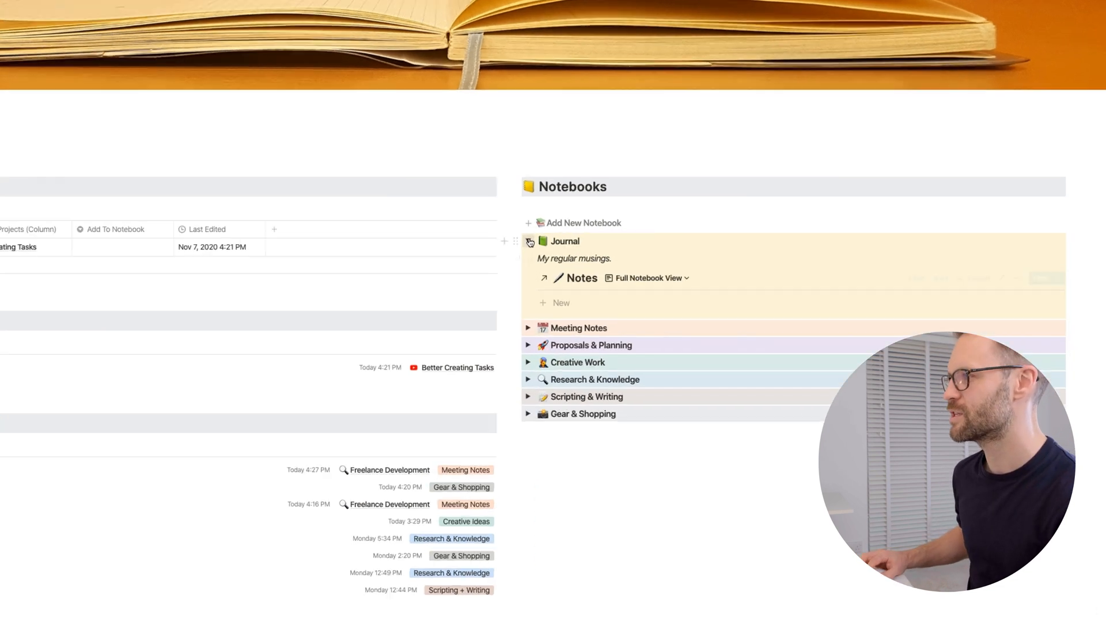
pyautogui.click(639, 231)
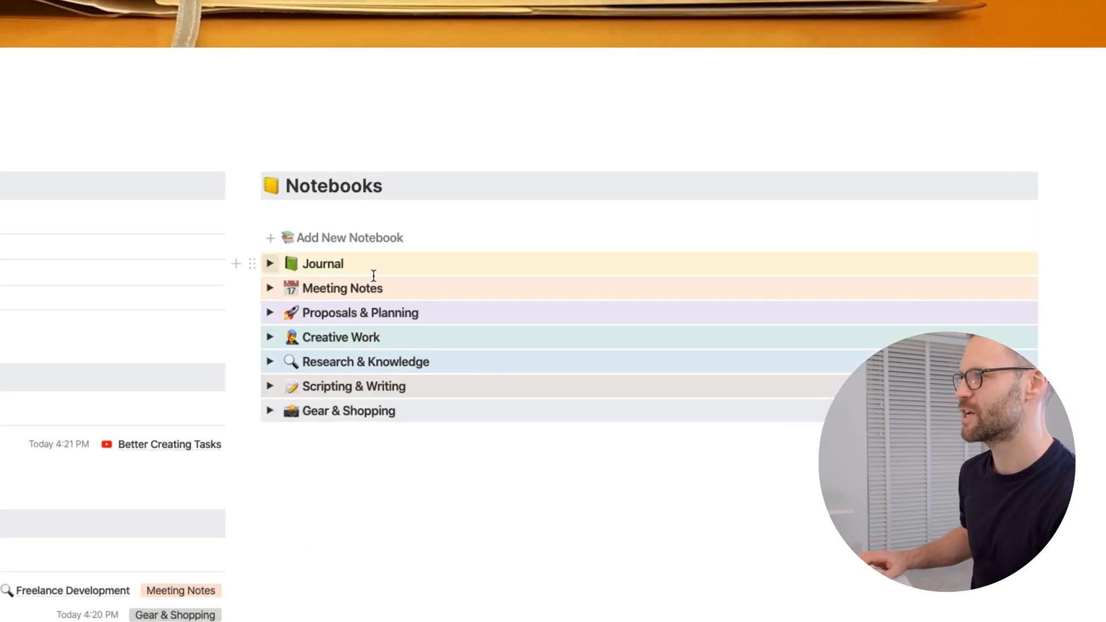
# Step: Look inside the Meeting Notes and Proposals & Planning notebooks to review their descriptions and contents
pyautogui.click(271, 289)
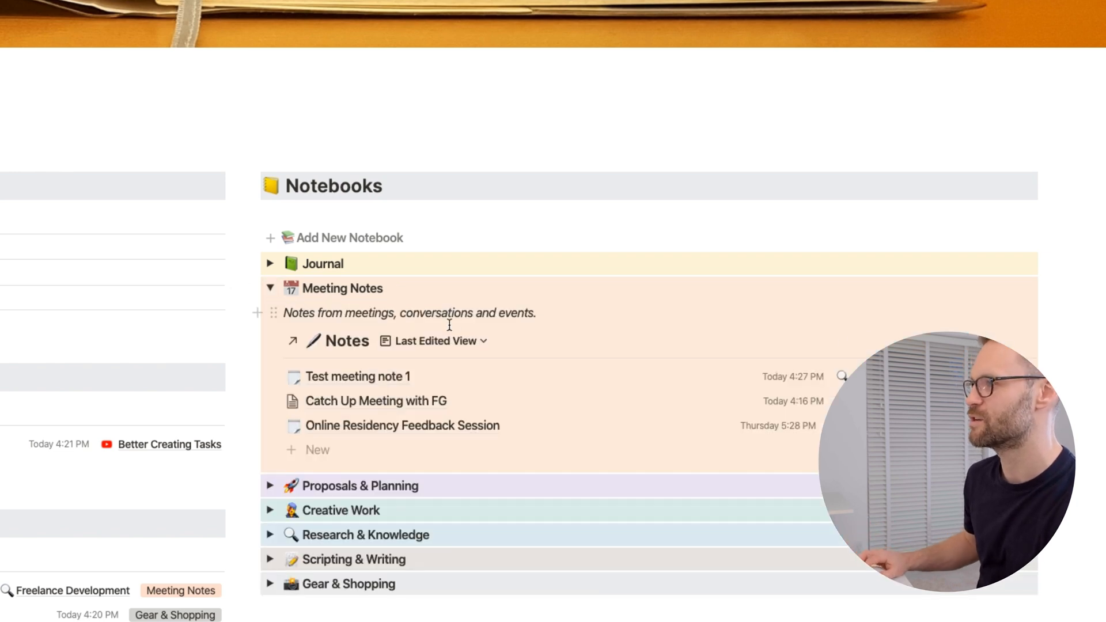
pyautogui.click(271, 289)
pyautogui.click(270, 314)
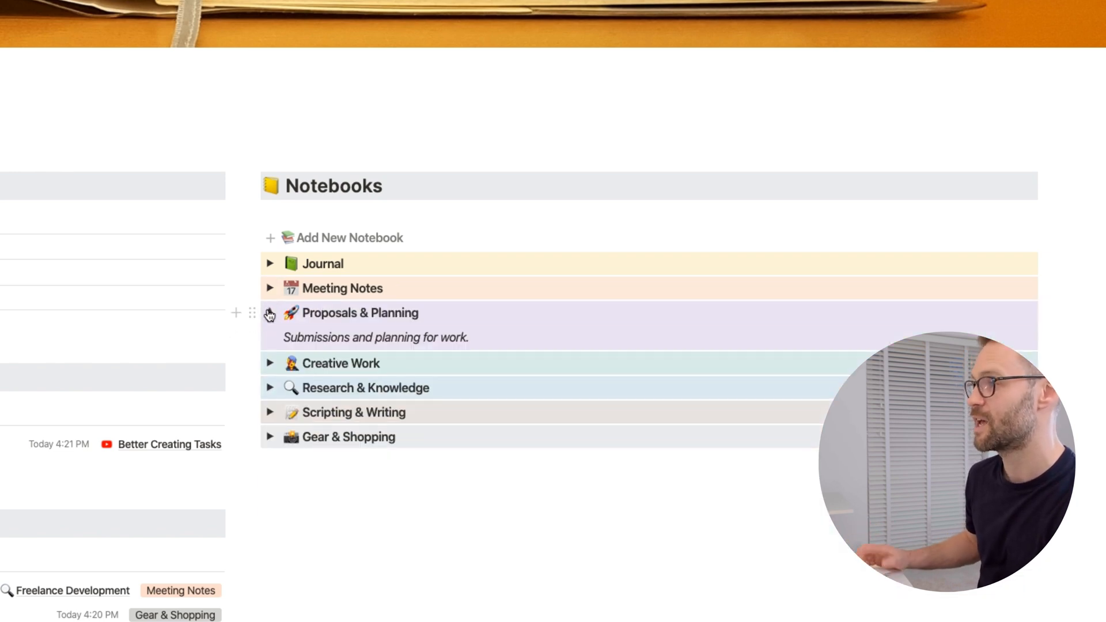
pyautogui.click(269, 314)
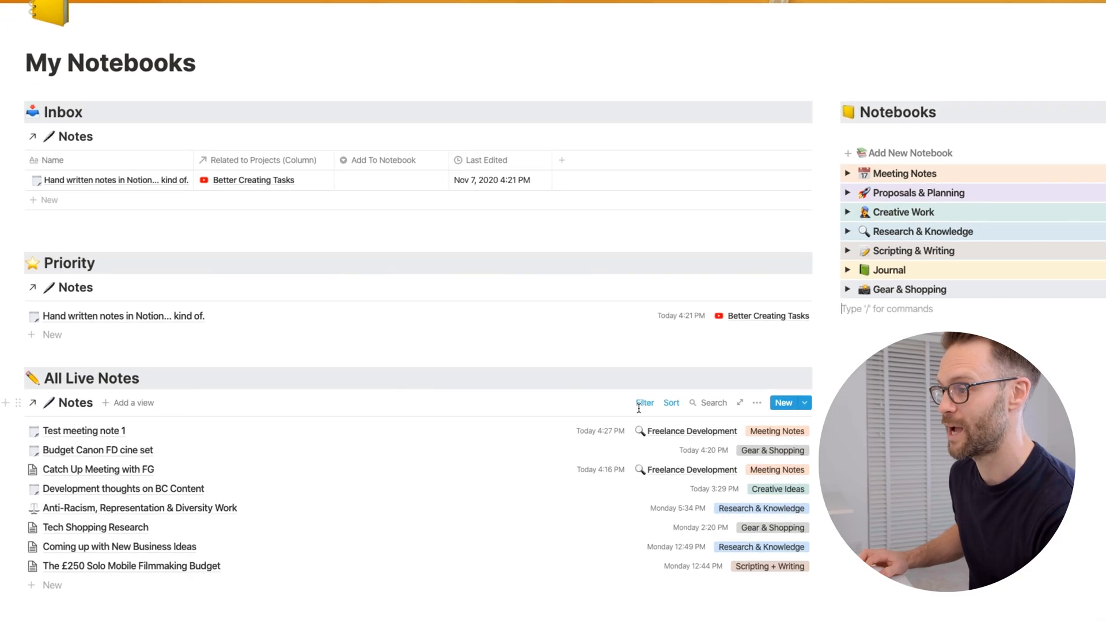
# Step: Examine the Status filters behind the All Live Notes and Priority lists
pyautogui.click(641, 404)
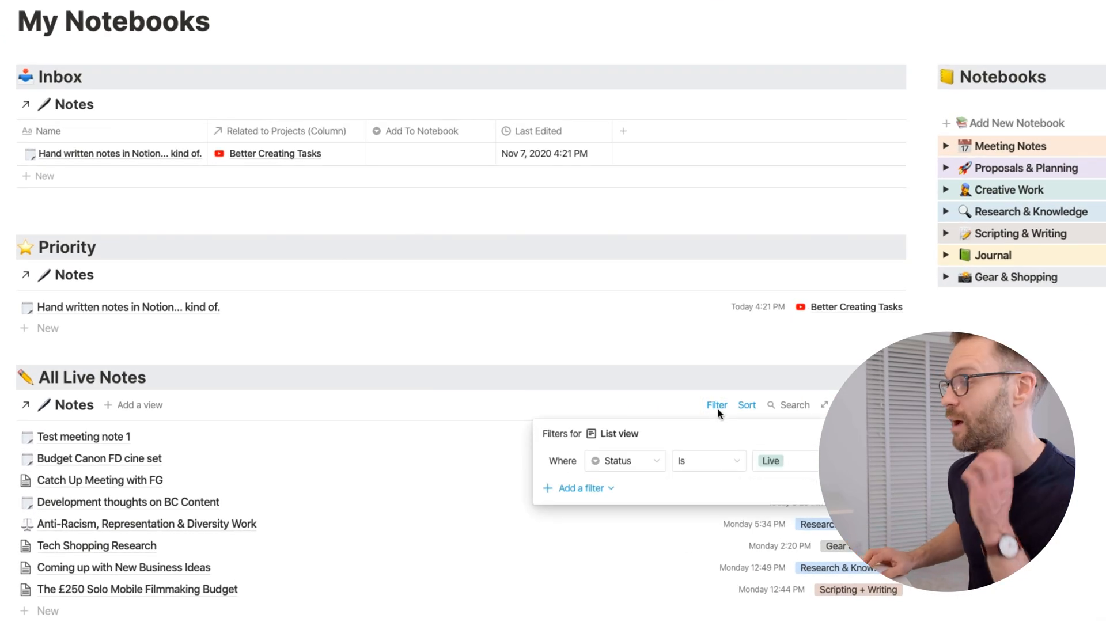
pyautogui.click(688, 576)
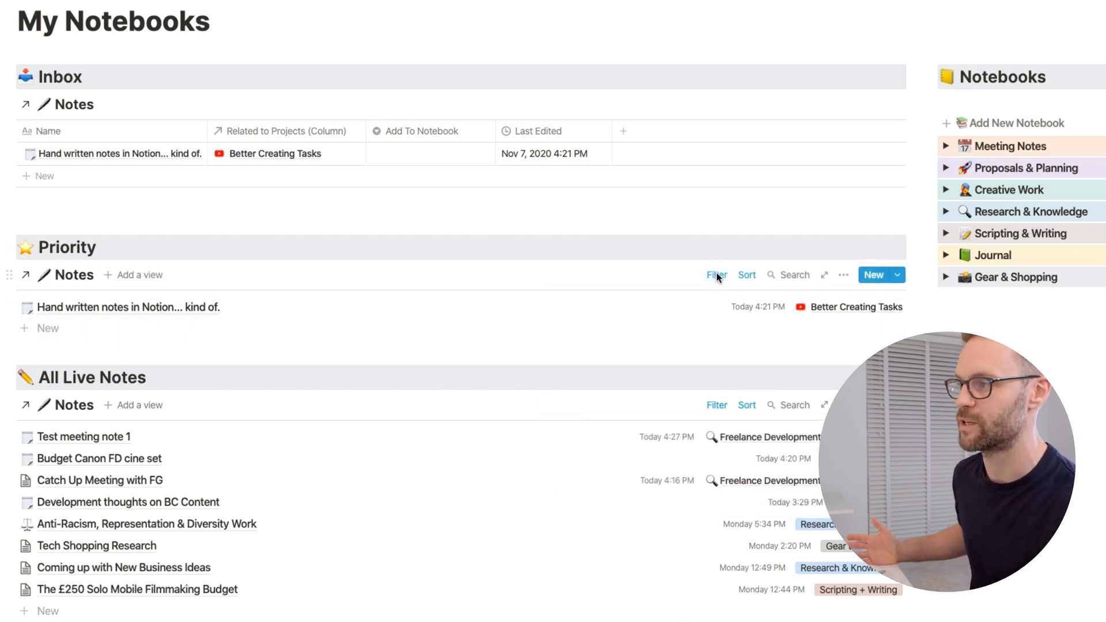
pyautogui.click(716, 276)
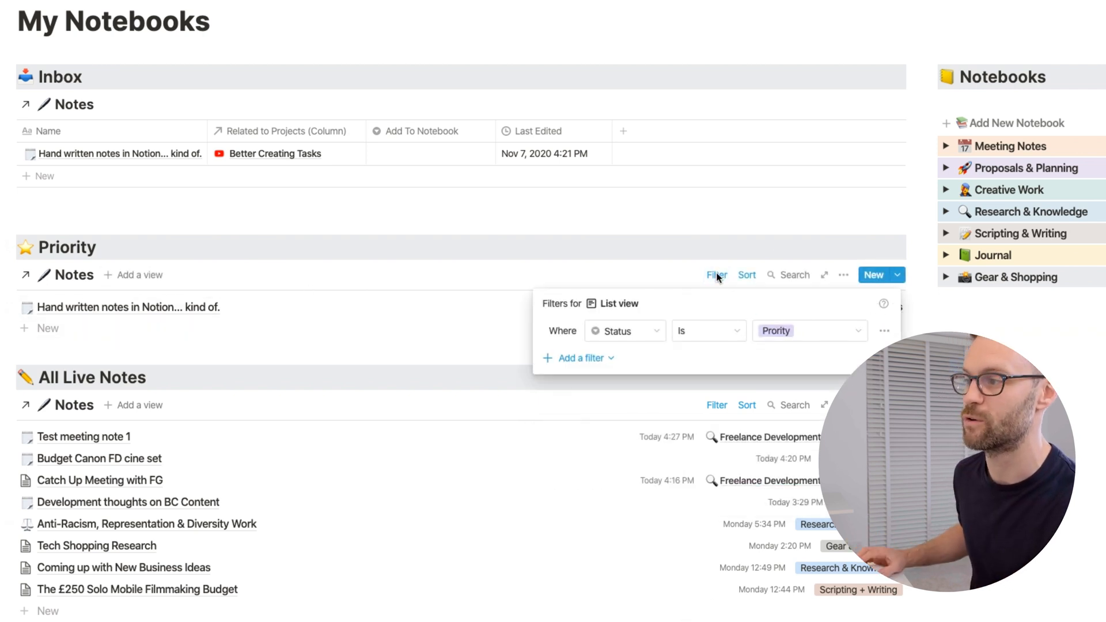
pyautogui.click(1086, 508)
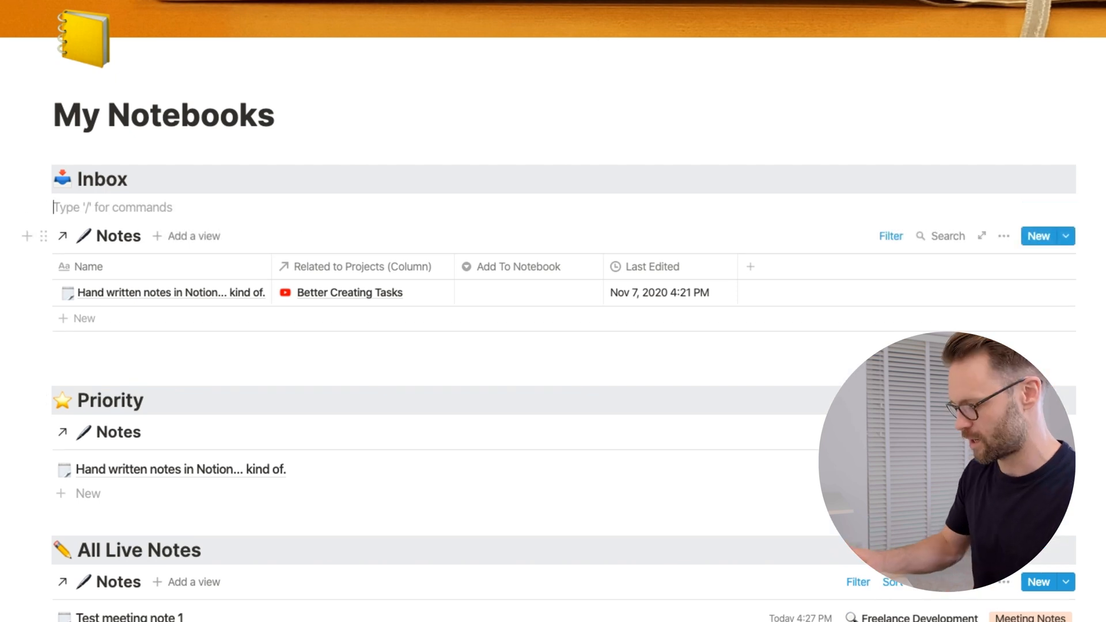
# Step: Look up the Create linked database block on a blank line under the Inbox heading
pyautogui.write('/create')
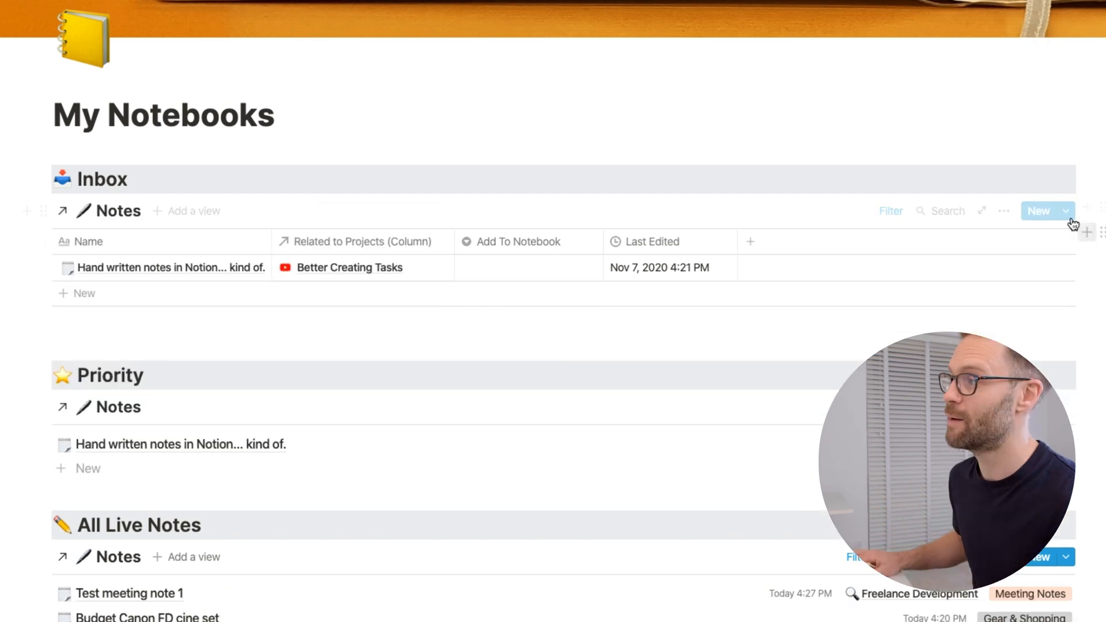
# Step: Open the New Note template of the Notes database for editing and add the text "Sub tasks" with an empty to-do beneath it
pyautogui.scroll(-3, 1068, 224)
pyautogui.click(1066, 123)
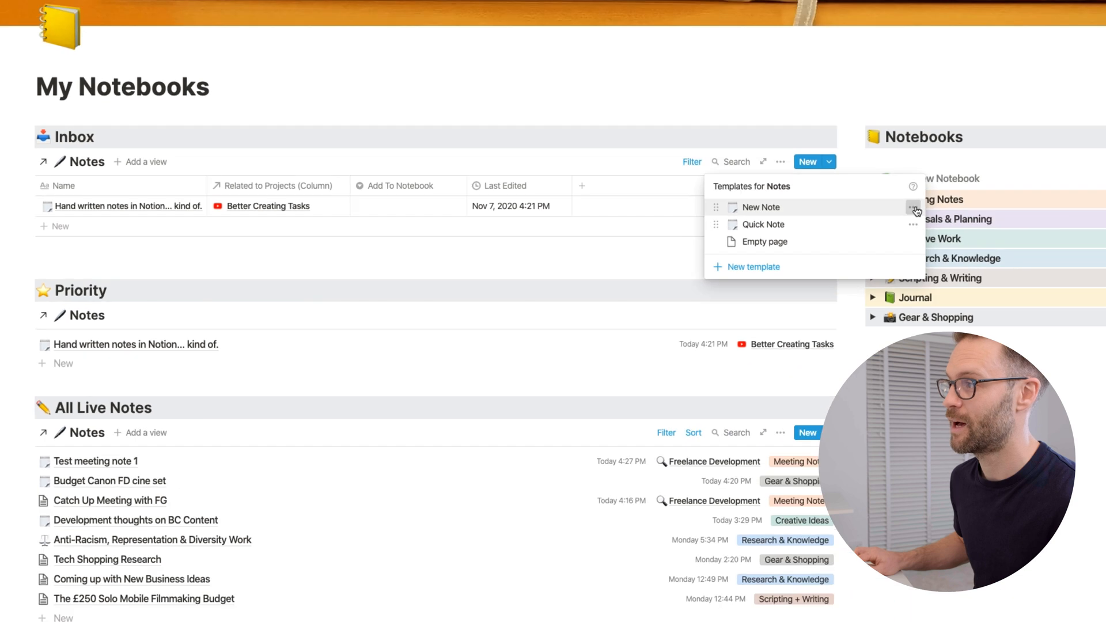
pyautogui.click(916, 208)
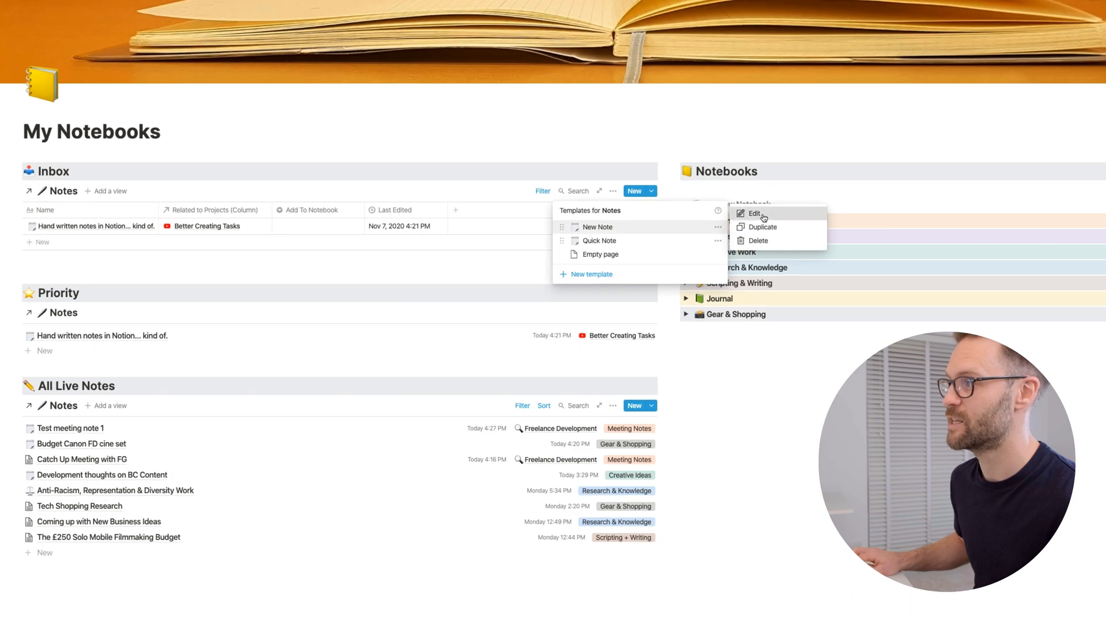
pyautogui.click(754, 214)
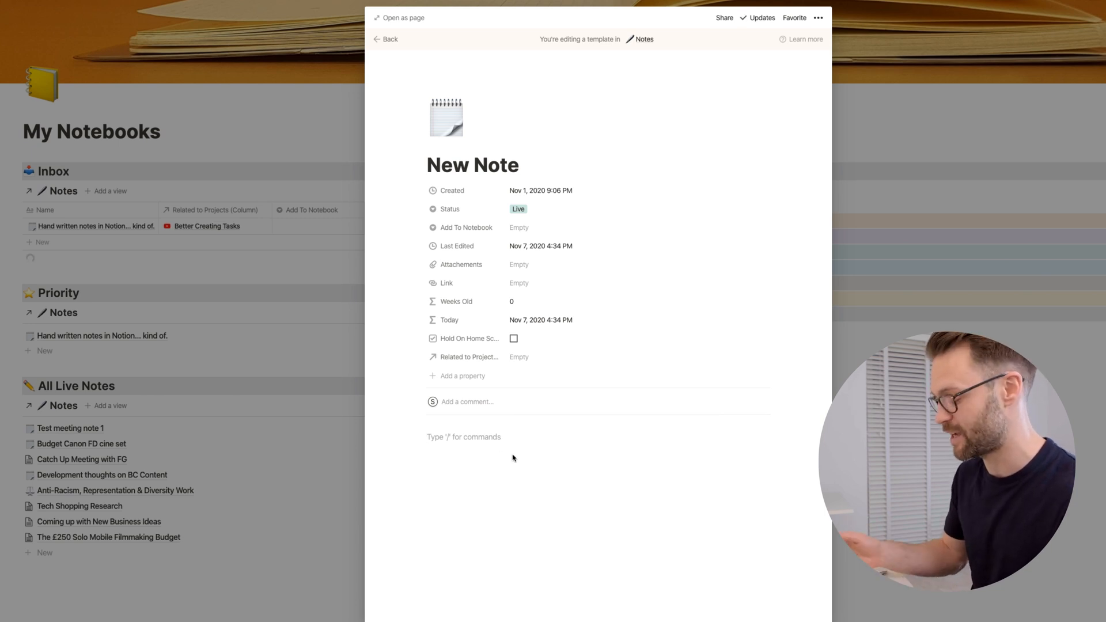
pyautogui.click(500, 442)
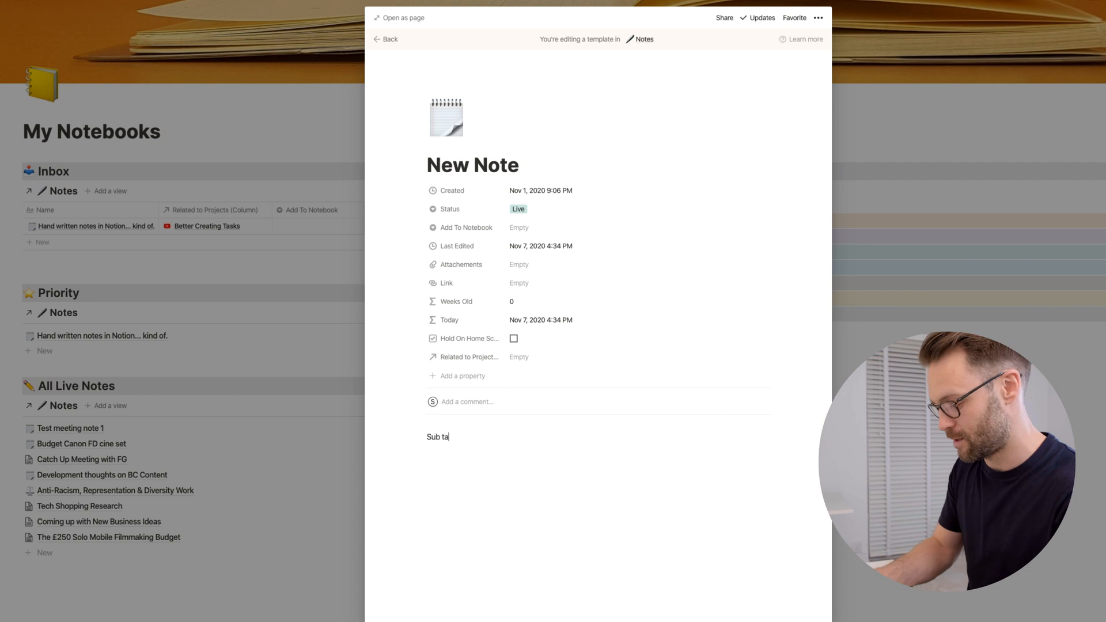
pyautogui.write('/to')
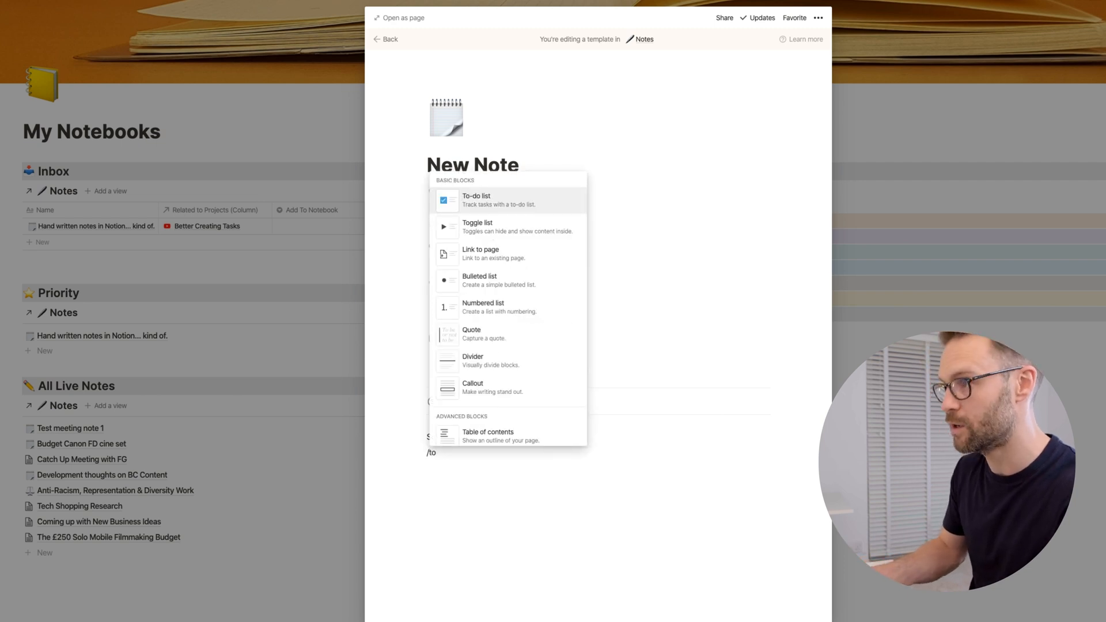
pyautogui.press('Return')
# Step: Format the template's "Sub tasks" line as Heading 3 with a gray background, and close the template
pyautogui.tripleClick(432, 436)
pyautogui.click(423, 421)
pyautogui.click(422, 491)
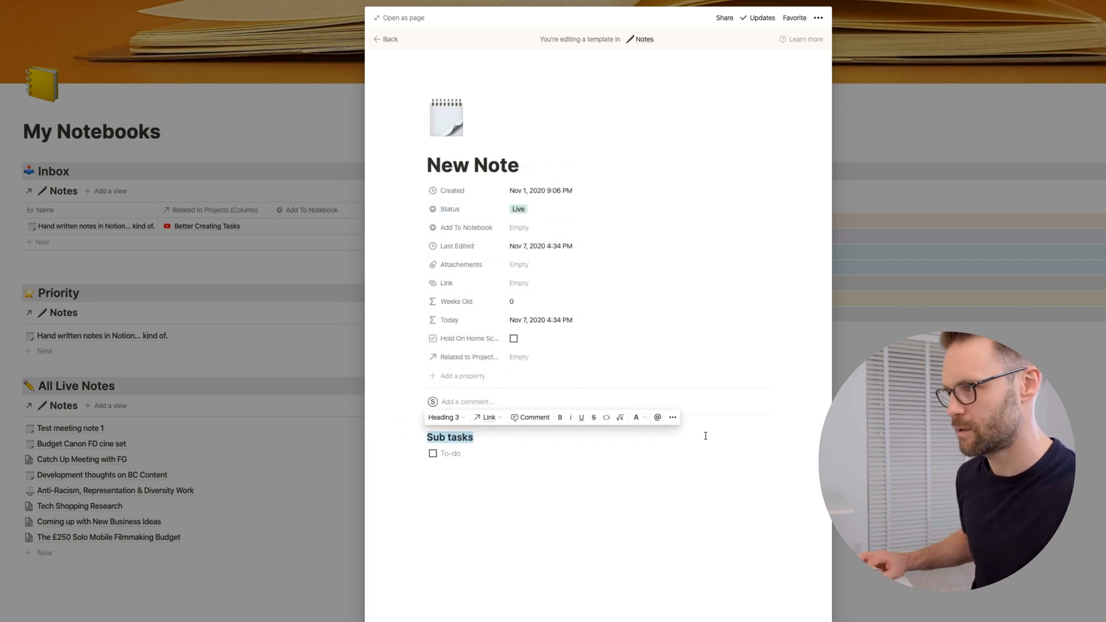
pyautogui.click(672, 419)
pyautogui.click(526, 488)
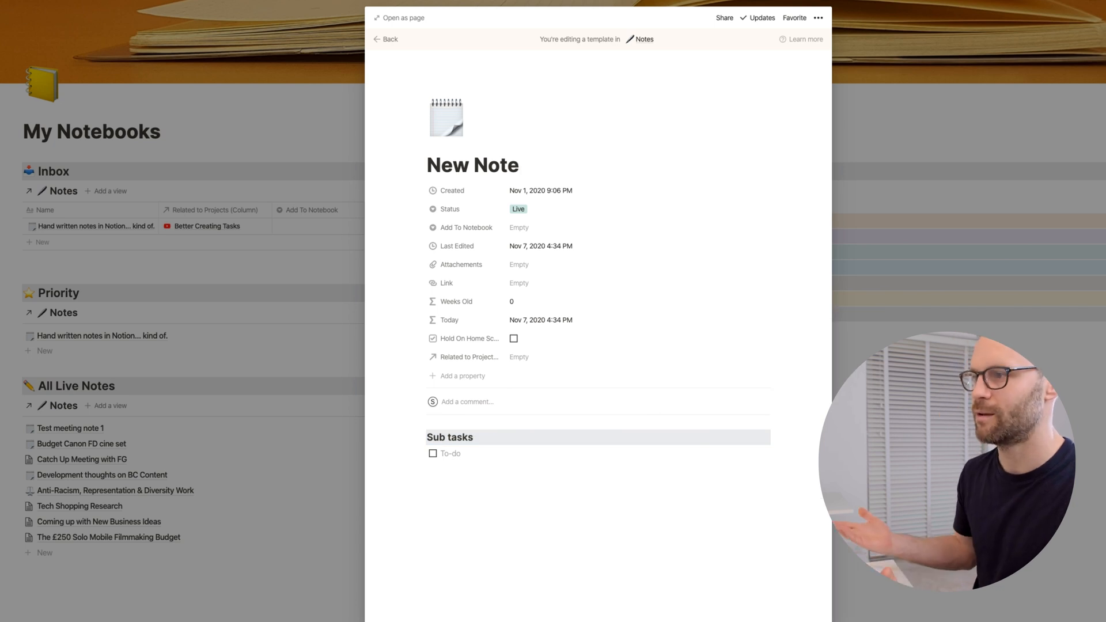
pyautogui.click(99, 7)
pyautogui.click(69, 1)
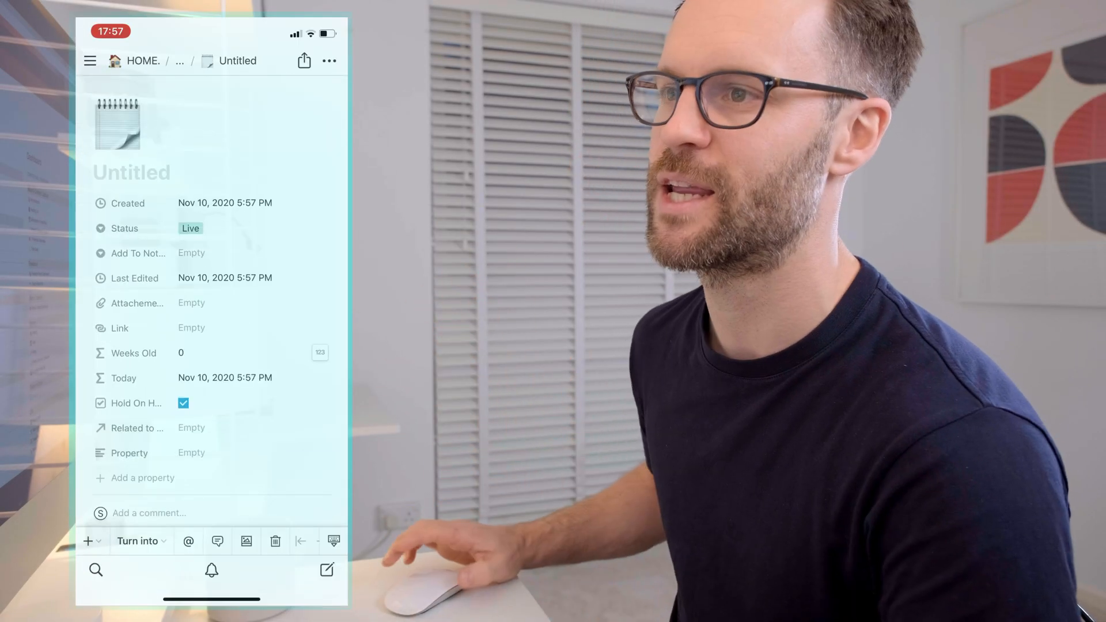
# Step: In the Notion mobile app, title the untitled note "Fast mobile note" and write "Thoughts!" in it
pyautogui.write('Fast mobile note')
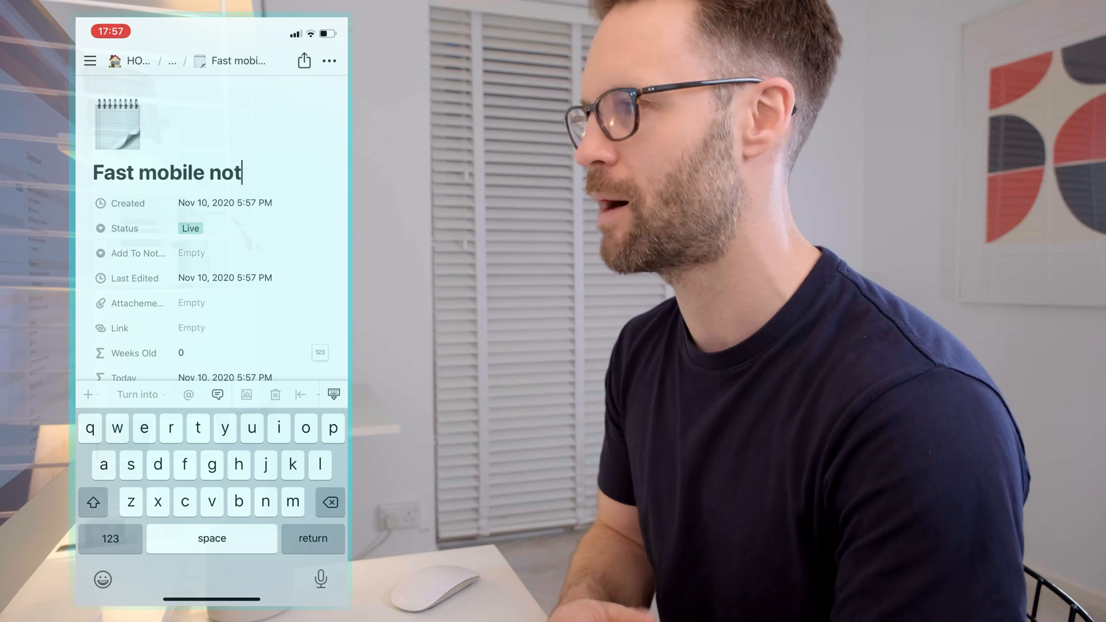
pyautogui.press('Return')
pyautogui.write('Thoughts!')
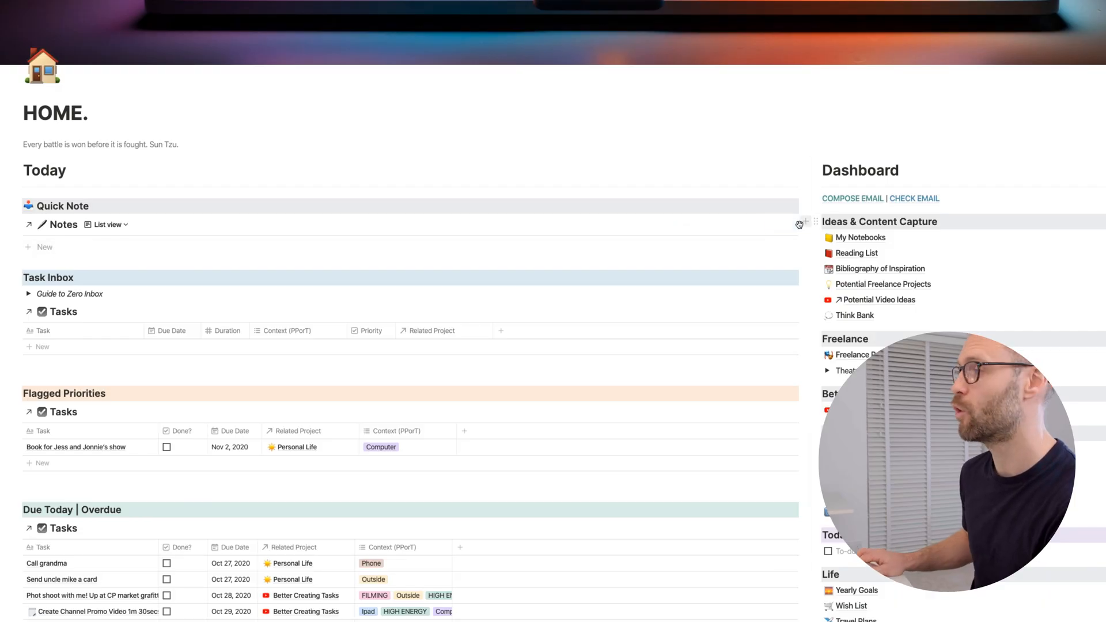
# Step: Create a note from the Quick Note template on the HOME page and title it "Quick Note to keep working on"
pyautogui.click(792, 228)
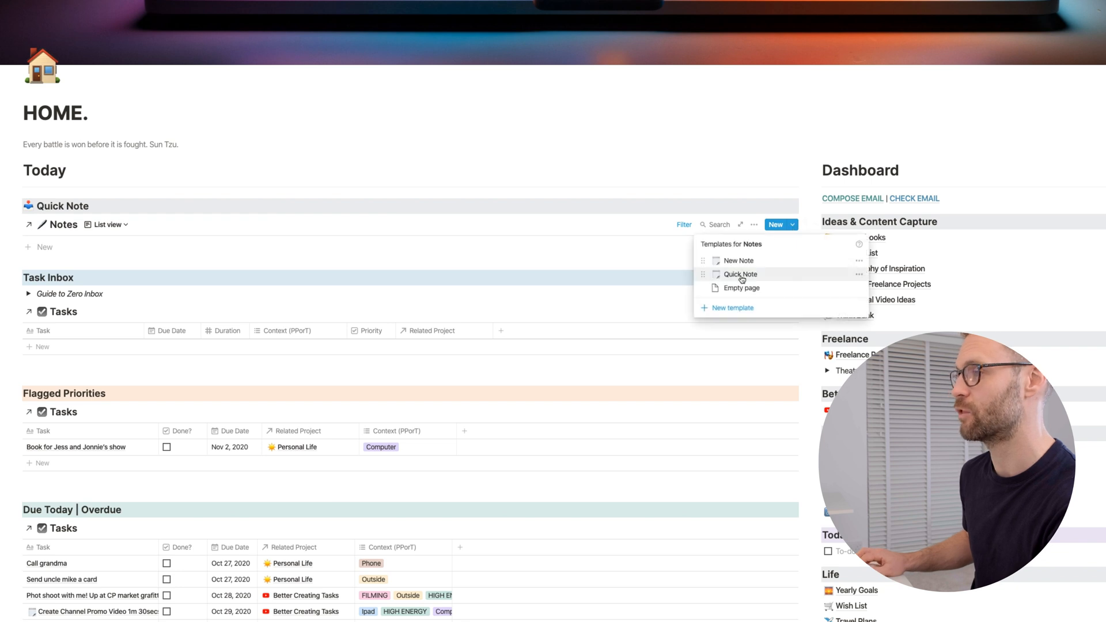
pyautogui.click(741, 279)
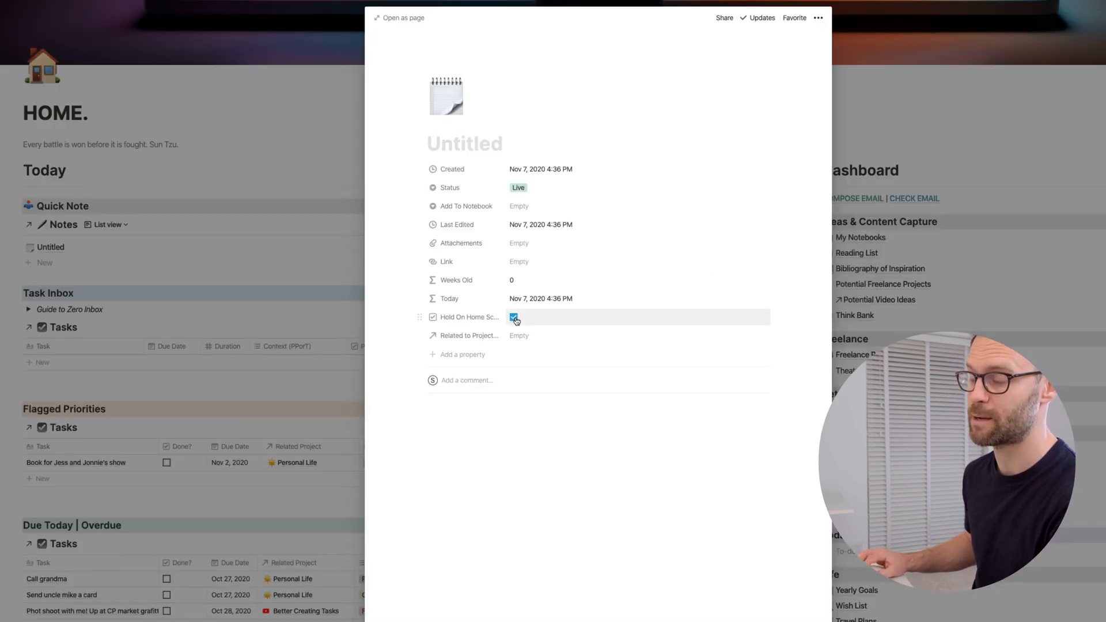
pyautogui.write('Quick Note to ')
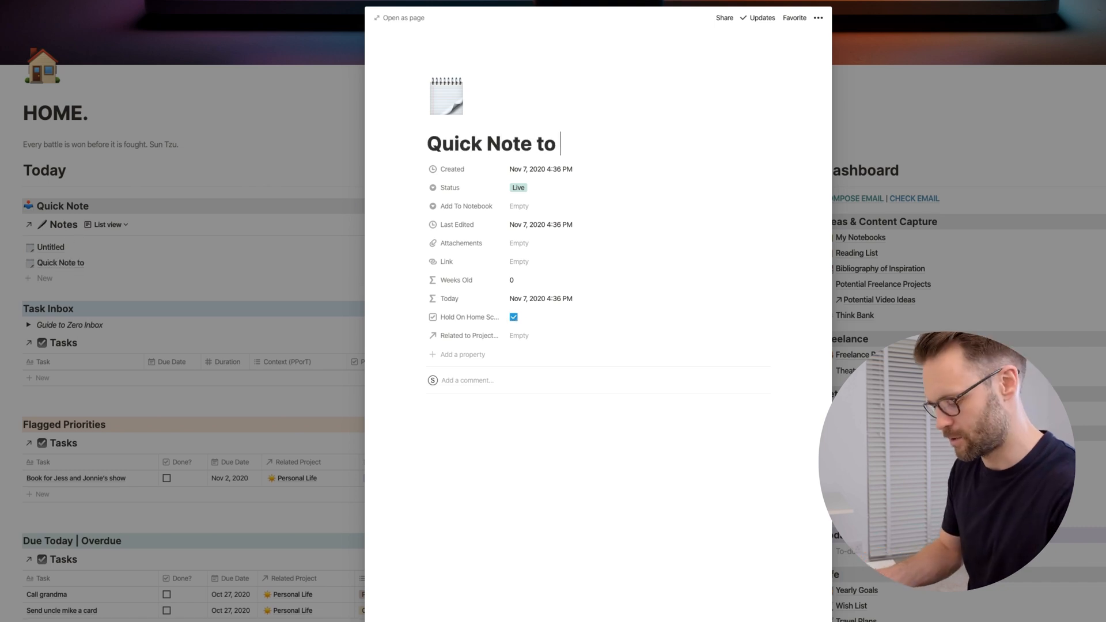
pyautogui.write('keep working on')
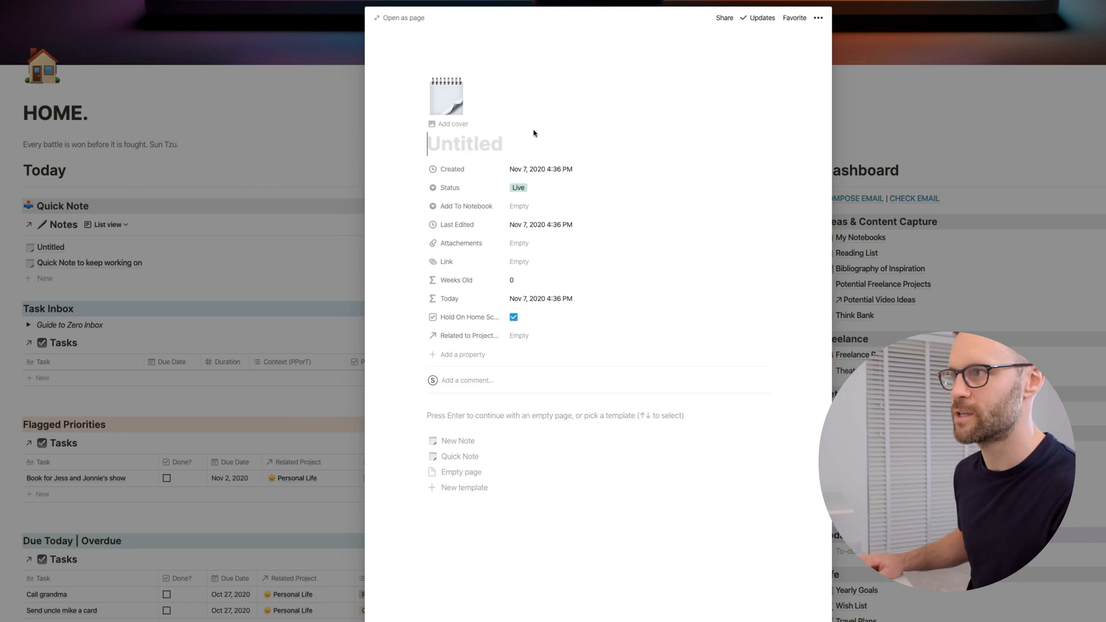
# Step: Title the other untitled quick note "Quick meeting note" and fill its body with placeholder text
pyautogui.write('Quick meeting note')
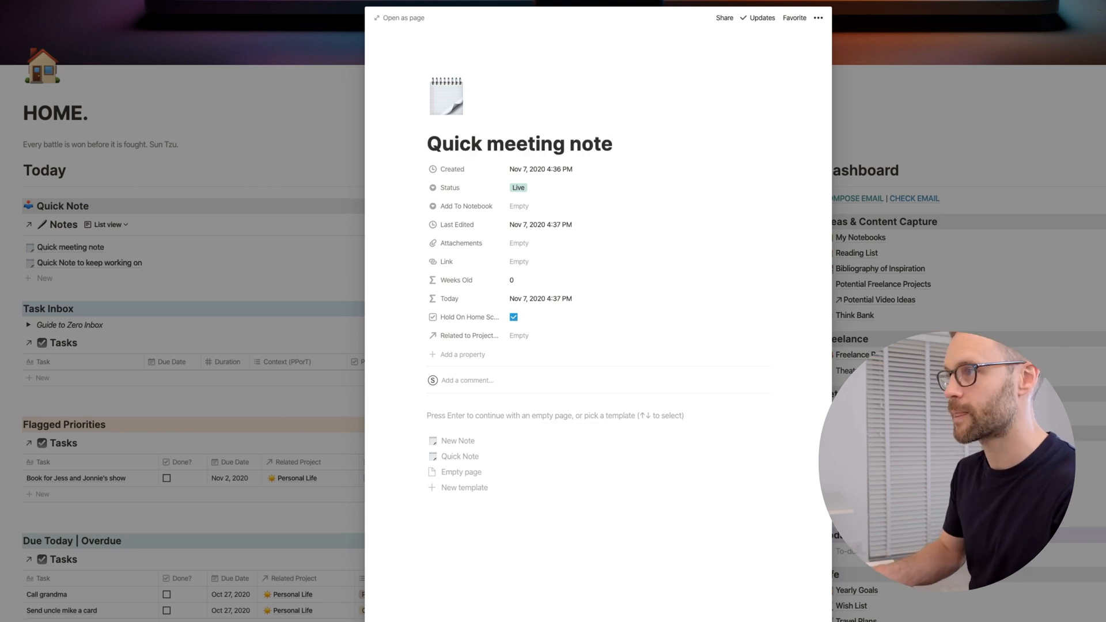
pyautogui.press('Return')
pyautogui.write('sdfghwefouwhefbowefz')
pyautogui.click(200, 240)
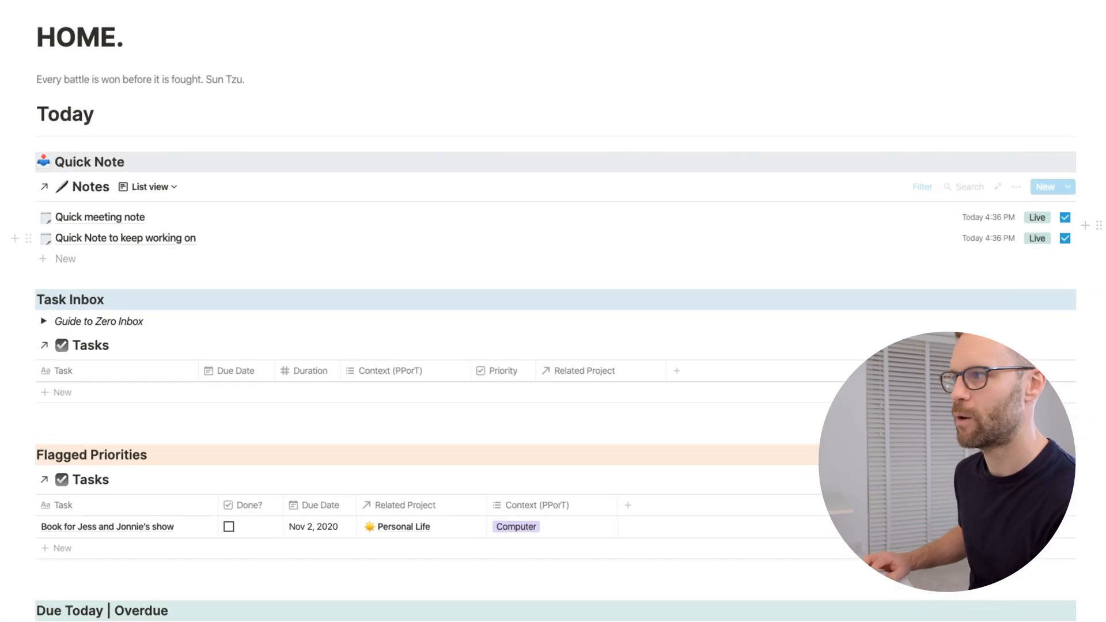
# Step: Uncheck the home screen hold on "Quick meeting note", and assign it a notebook from the Inbox on the My Notebooks page
pyautogui.click(1064, 218)
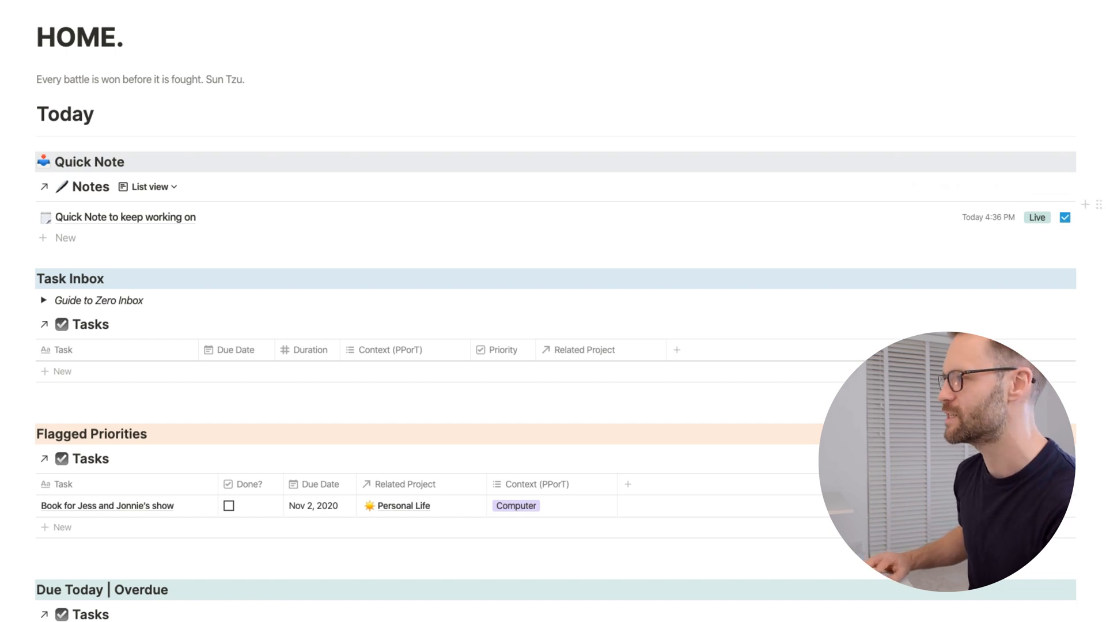
pyautogui.click(1104, 204)
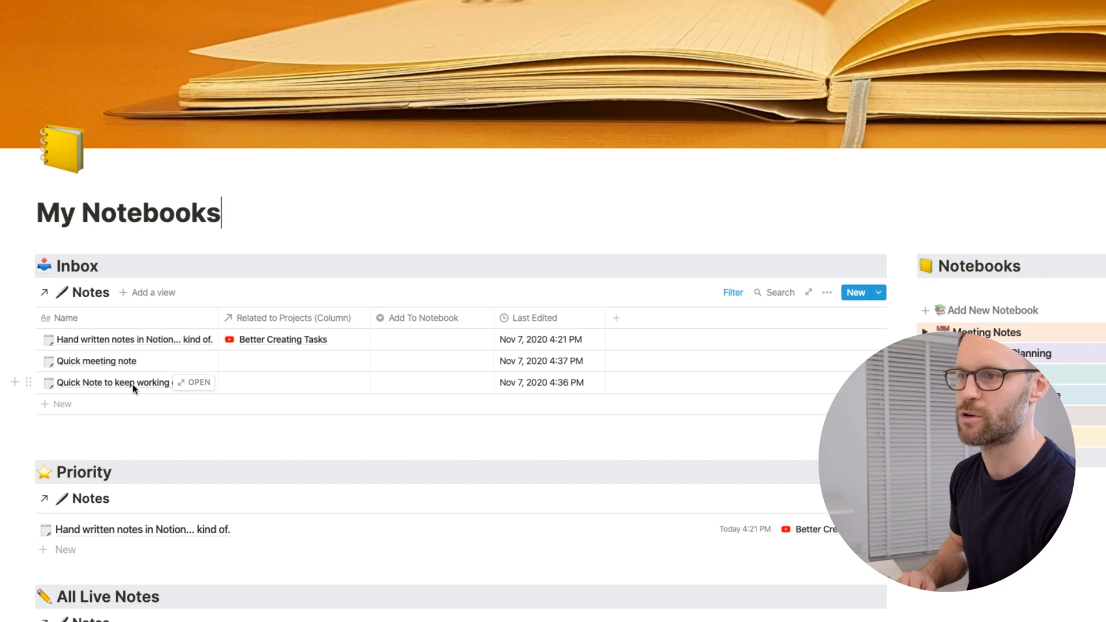
pyautogui.click(432, 361)
pyautogui.click(448, 458)
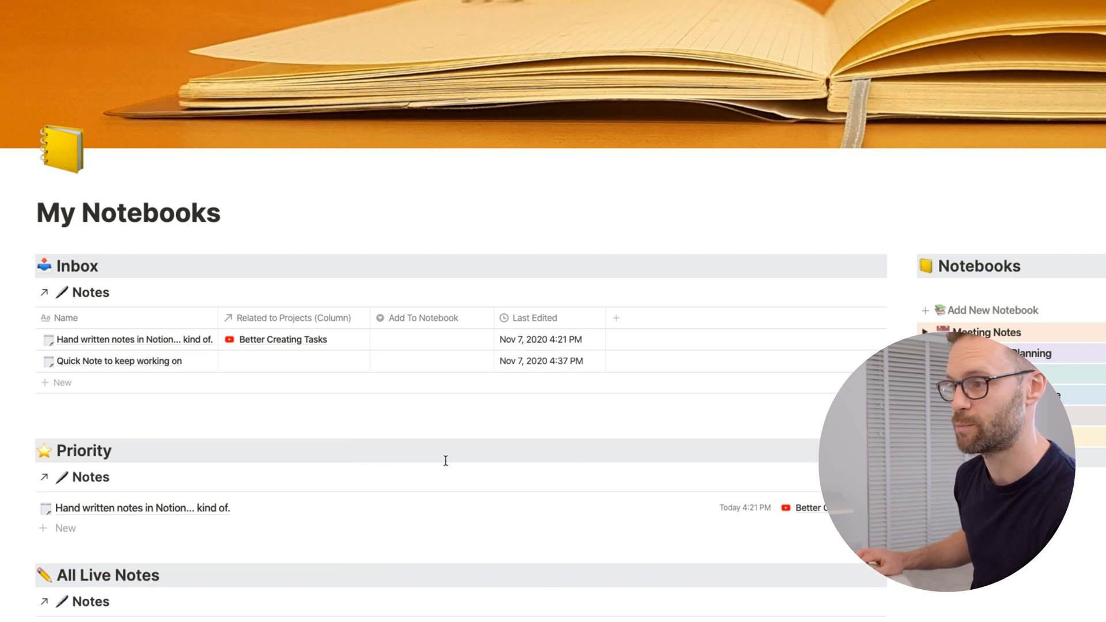
# Step: Assign "Quick Note to keep working on" in the Inbox to the Meeting Notes notebook
pyautogui.click(414, 362)
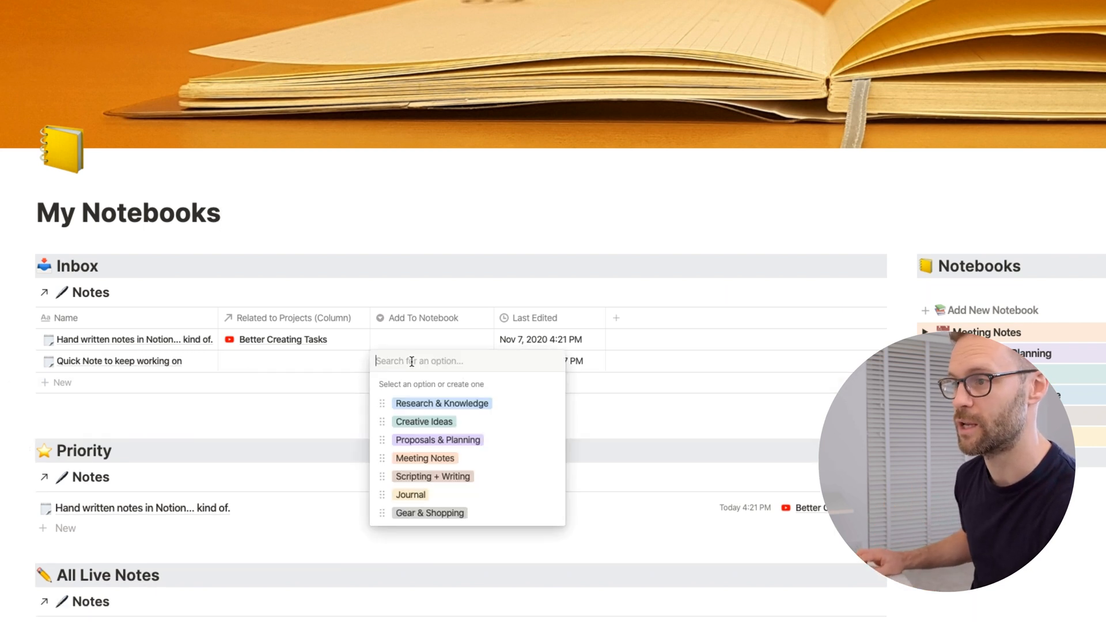
pyautogui.click(448, 459)
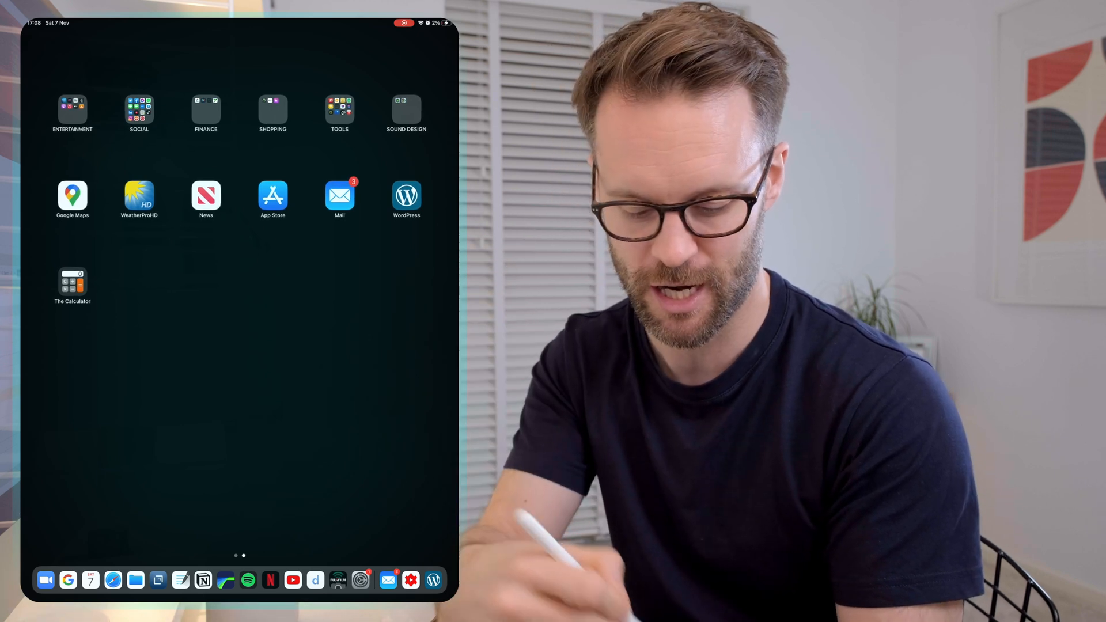
# Step: Switch to Notion on the iPad and create a note from the Quick Note template on the HOME page
pyautogui.click(204, 580)
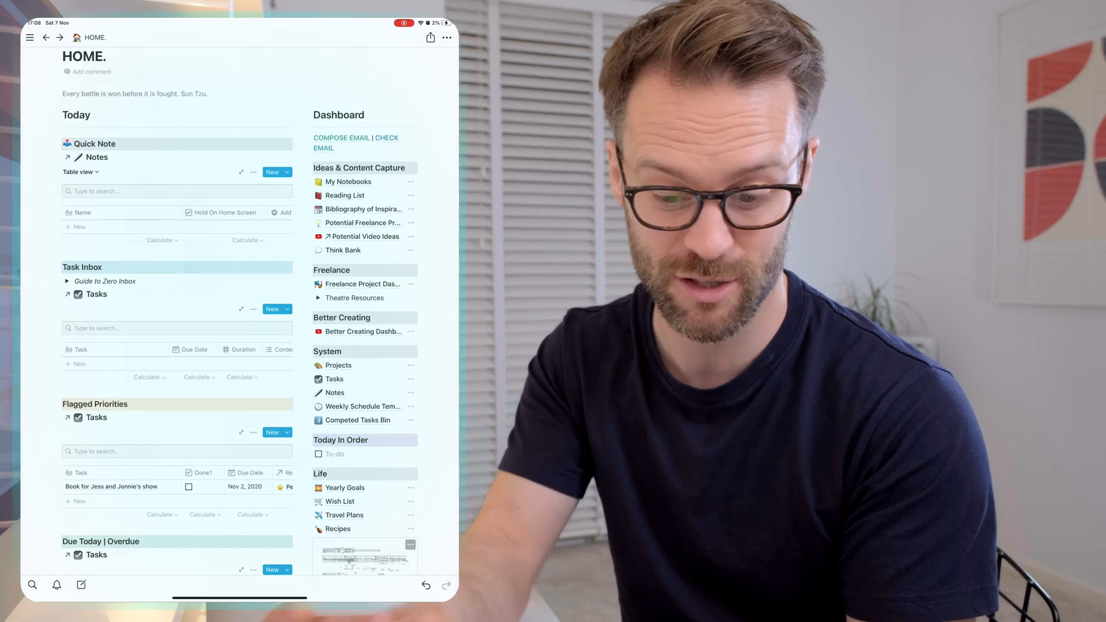
pyautogui.click(287, 172)
pyautogui.click(190, 205)
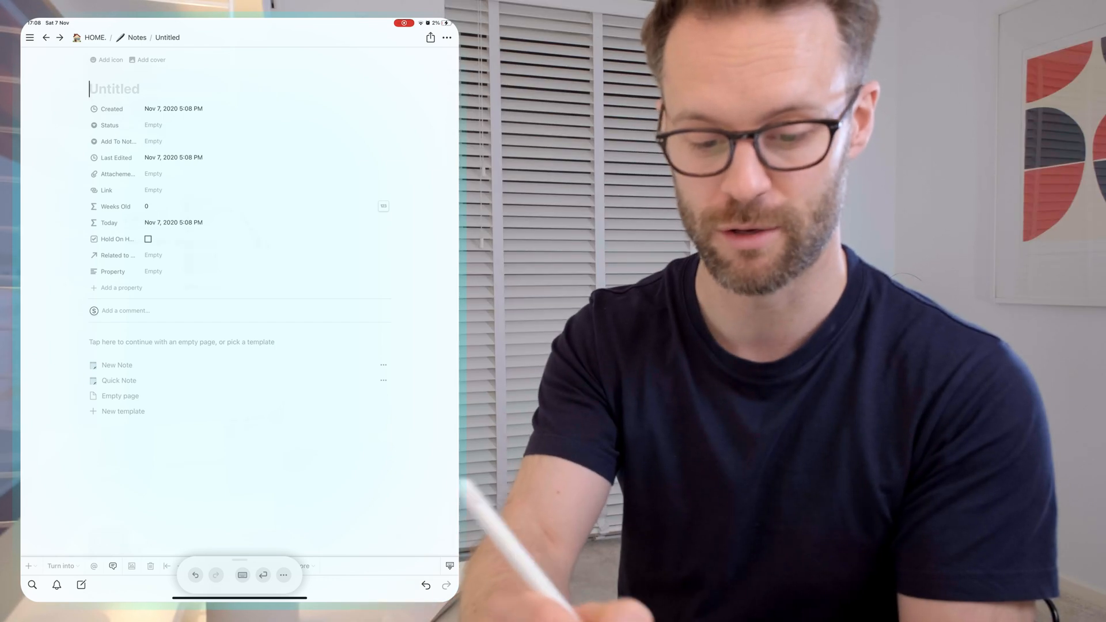
pyautogui.click(119, 380)
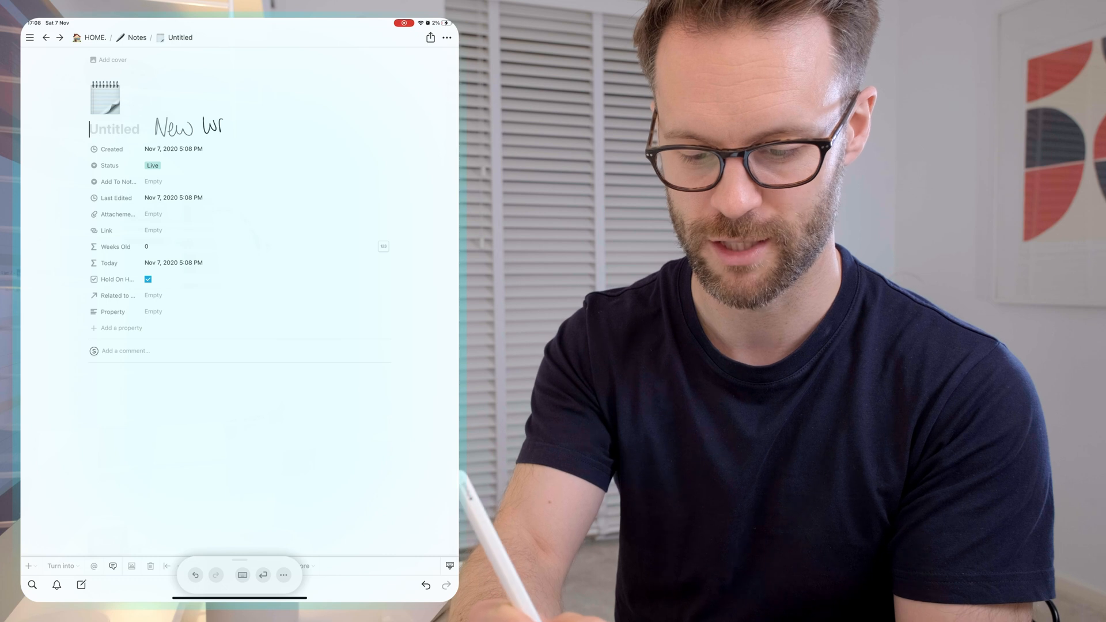
# Step: Handwrite the title "New written note!" and the body line "Body of text to play with." in the note
pyautogui.moveTo(238, 129); pyautogui.dragTo(301, 130)
pyautogui.moveTo(310, 118); pyautogui.dragTo(308, 128)
pyautogui.click(307, 133)
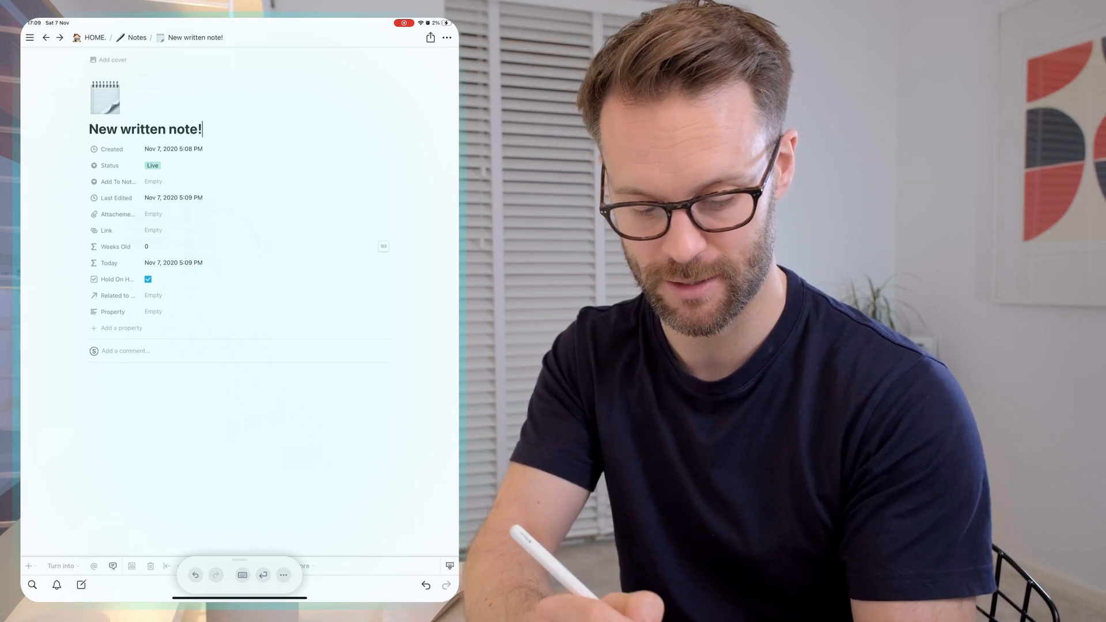
pyautogui.write('to play with.')
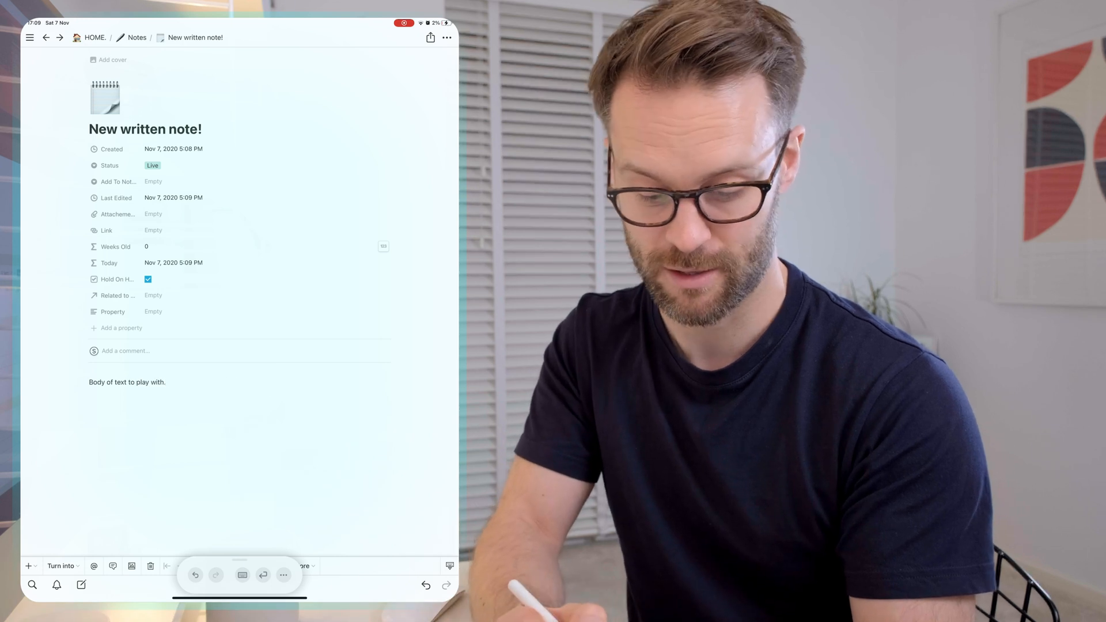
# Step: Scratch out "play with." in the body line and make the remaining text "Body of text to" bold
pyautogui.moveTo(136, 385); pyautogui.dragTo(167, 381)
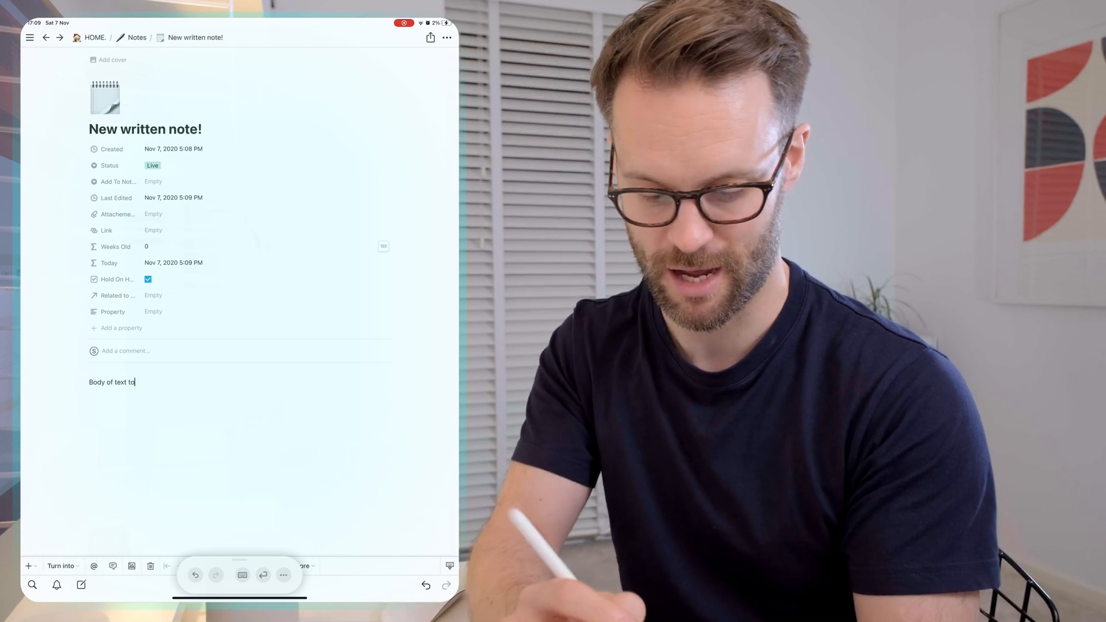
pyautogui.moveTo(85, 382); pyautogui.dragTo(160, 379)
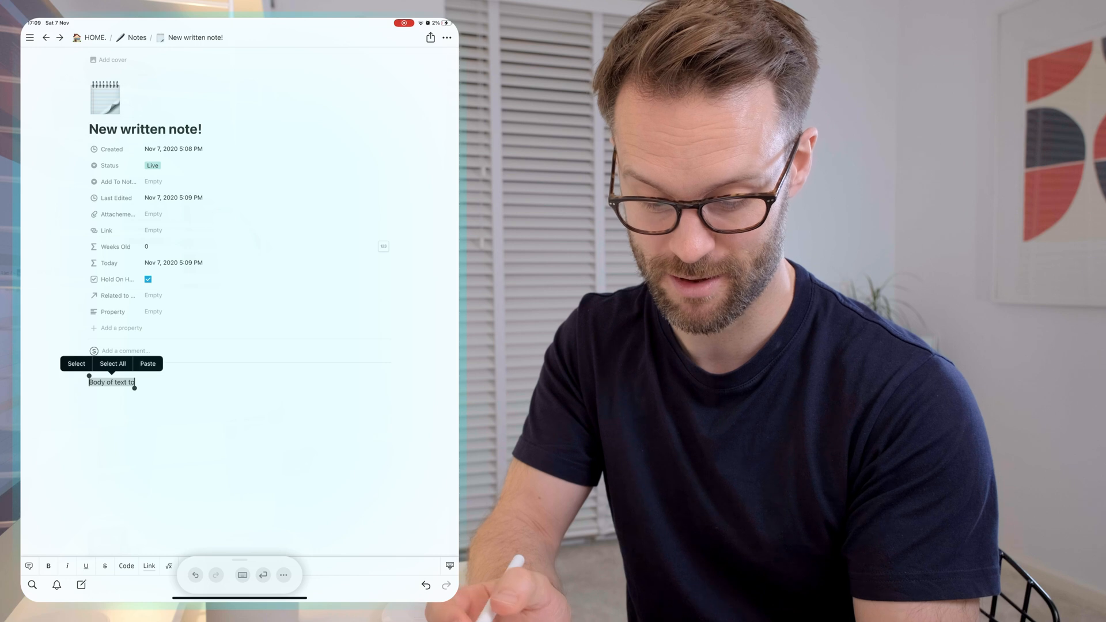
pyautogui.click(48, 565)
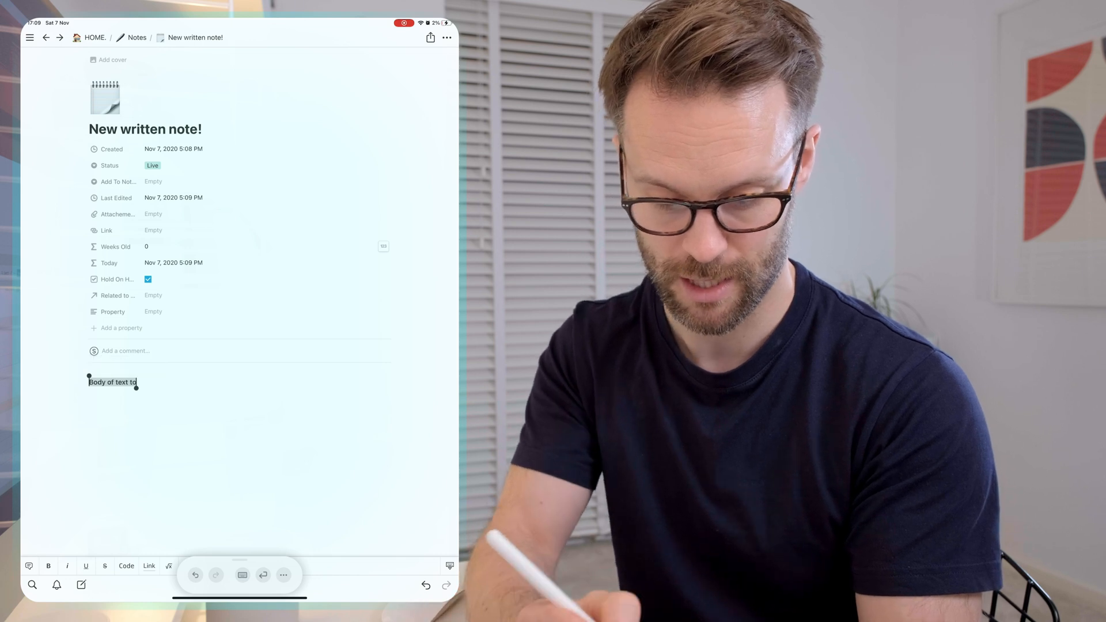
# Step: Handwrite "play with" at the end of the bold body line and browse the available block types
pyautogui.write('play with/')
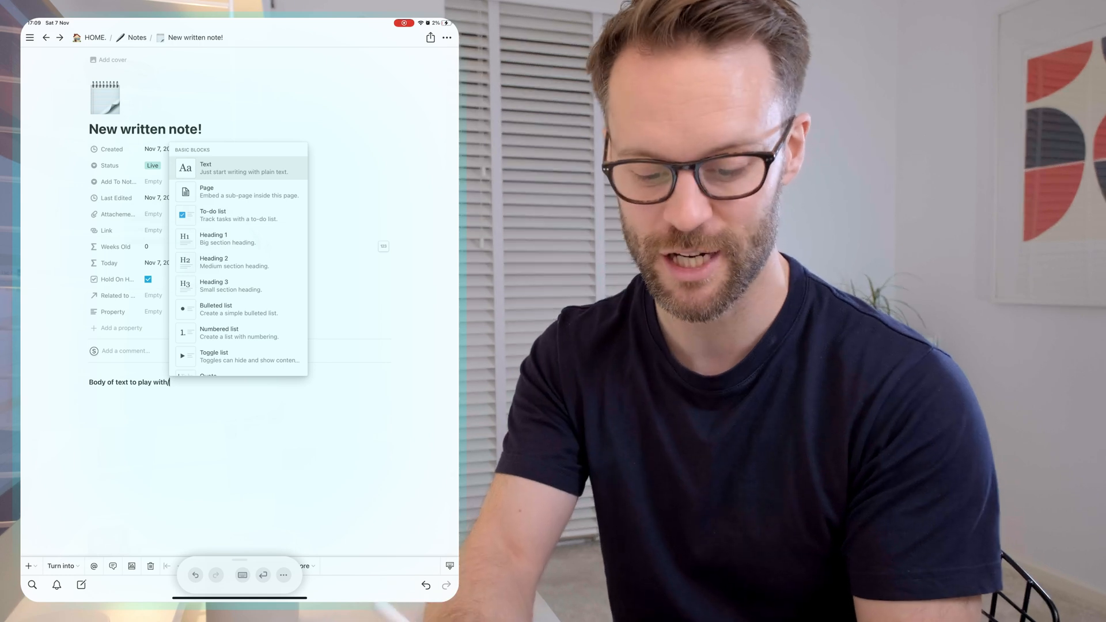
pyautogui.scroll(-3, 239, 259)
pyautogui.scroll(2, 239, 259)
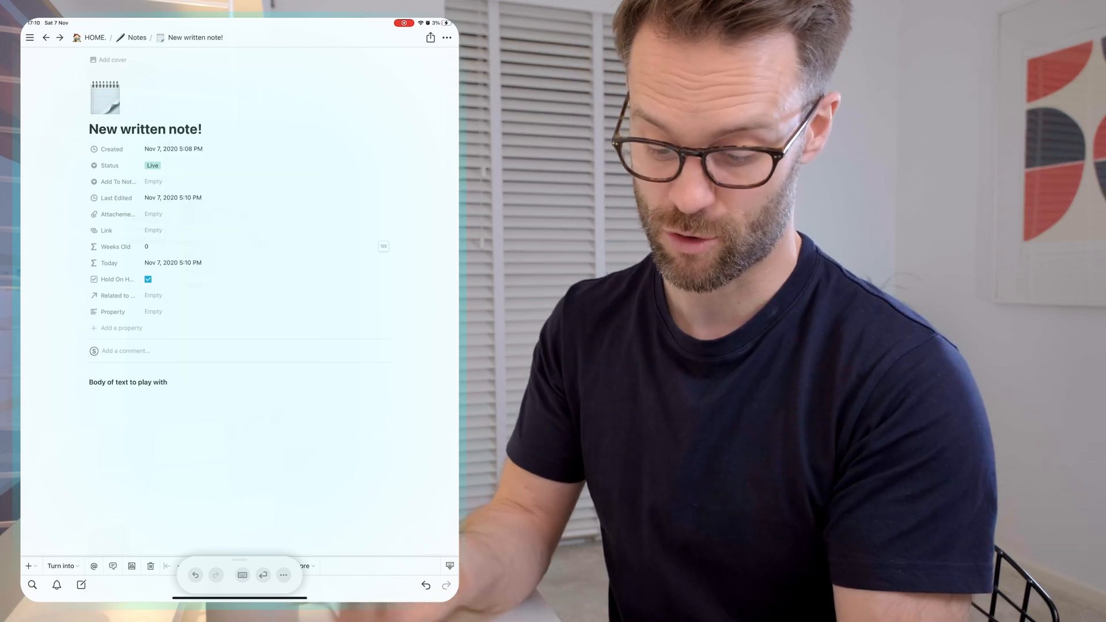
pyautogui.click(243, 575)
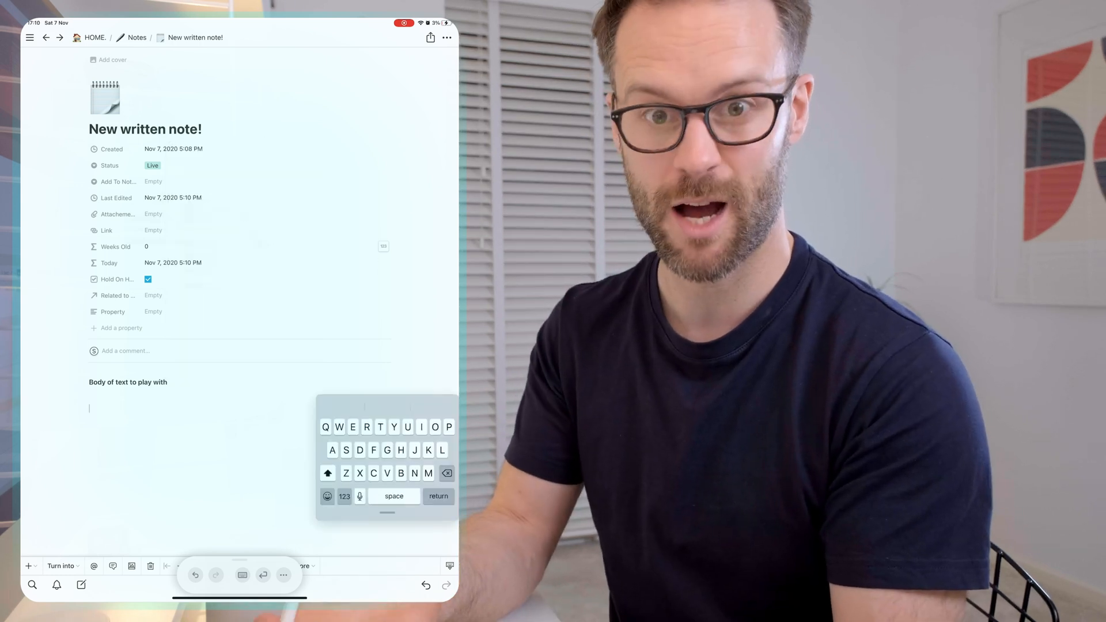
pyautogui.click(242, 575)
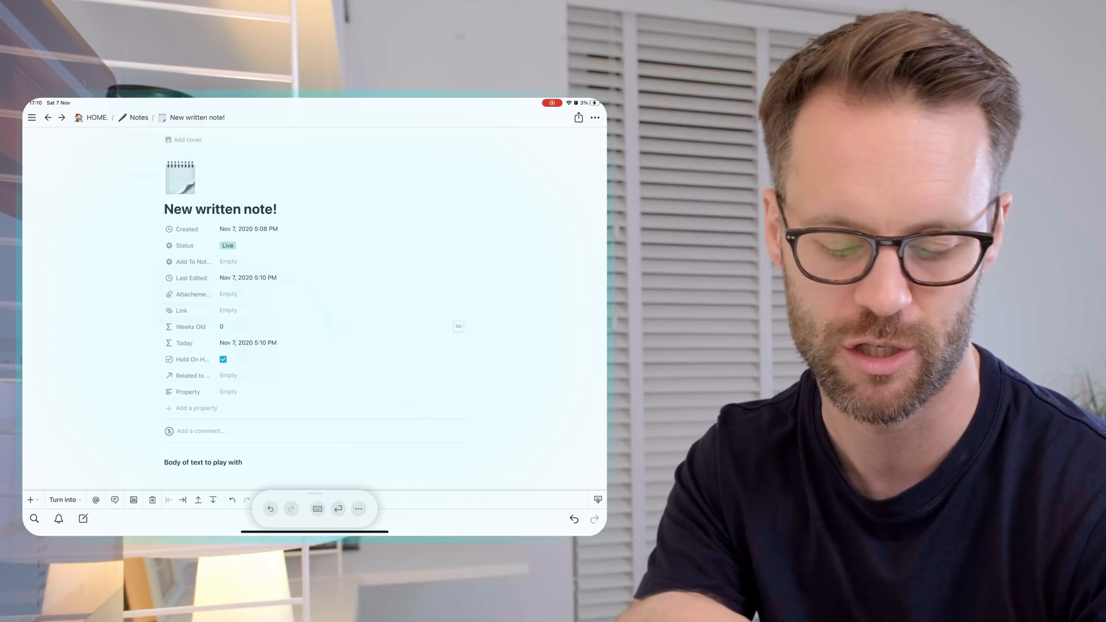
# Step: Open GoodNotes in split view beside the Notion note and hide the on-screen keyboard
pyautogui.moveTo(315, 533); pyautogui.dragTo(314, 495)
pyautogui.moveTo(235, 509); pyautogui.dragTo(49, 391)
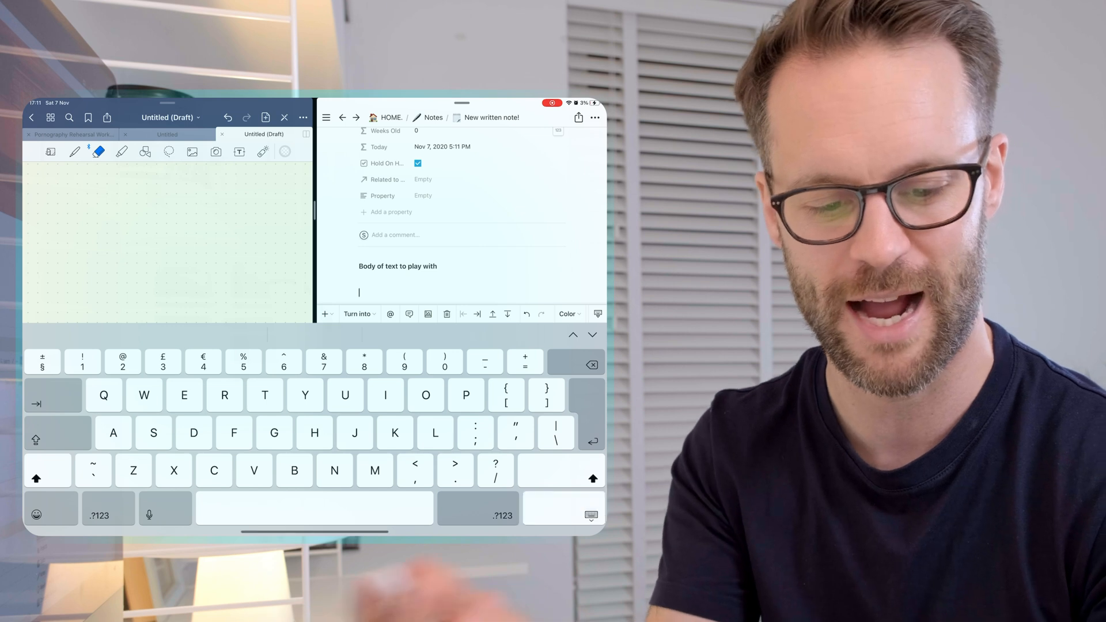
pyautogui.click(592, 515)
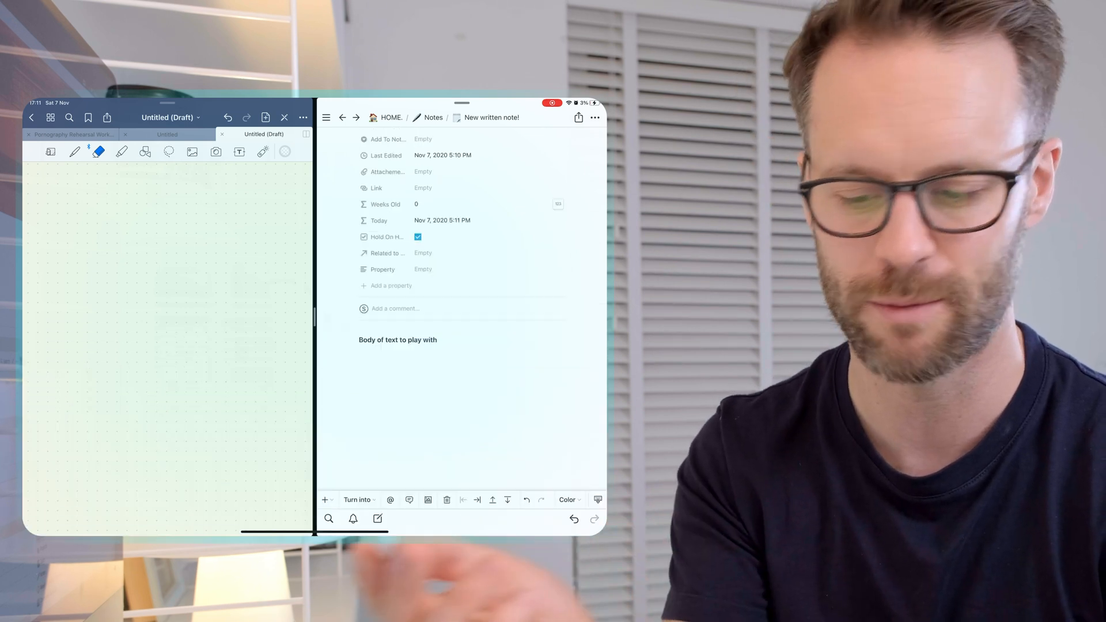
# Step: Draw a tree with the pen on the blank GoodNotes page, with green foliage, a brown trunk and ground lines
pyautogui.click(75, 151)
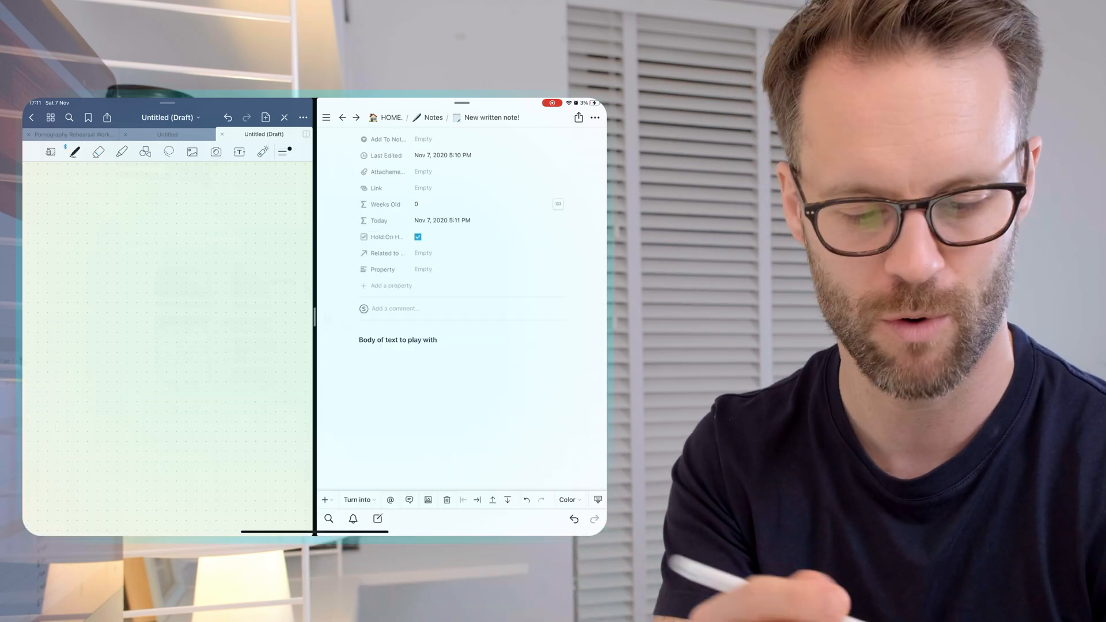
pyautogui.moveTo(164, 373); pyautogui.dragTo(225, 404)
pyautogui.moveTo(151, 380); pyautogui.dragTo(190, 414)
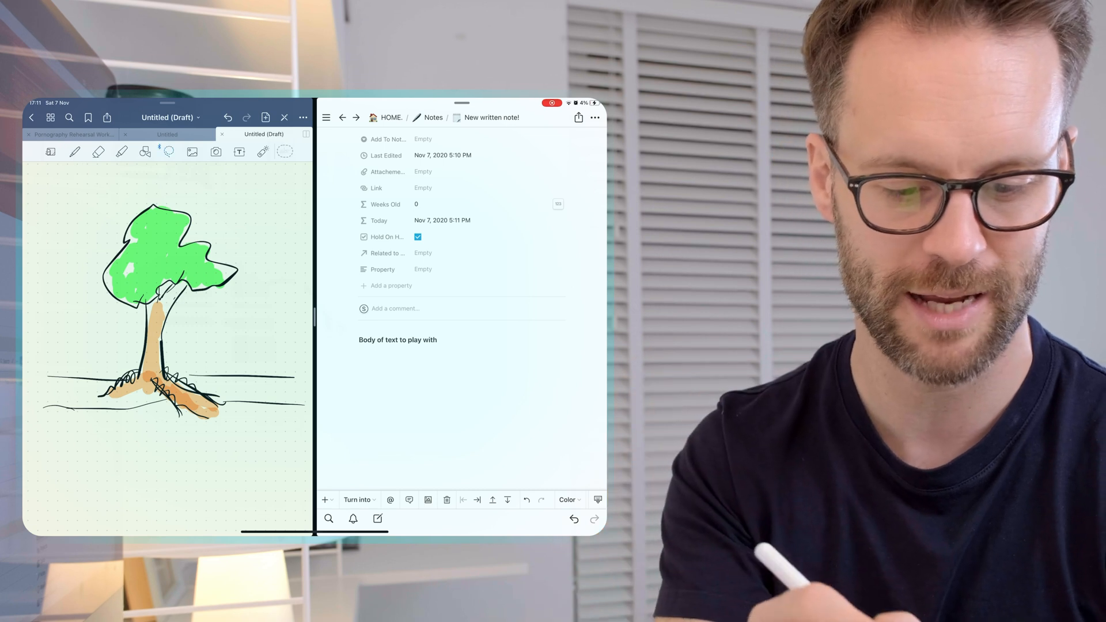
# Step: Lasso the whole tree drawing and copy it
pyautogui.moveTo(44, 431); pyautogui.dragTo(299, 429)
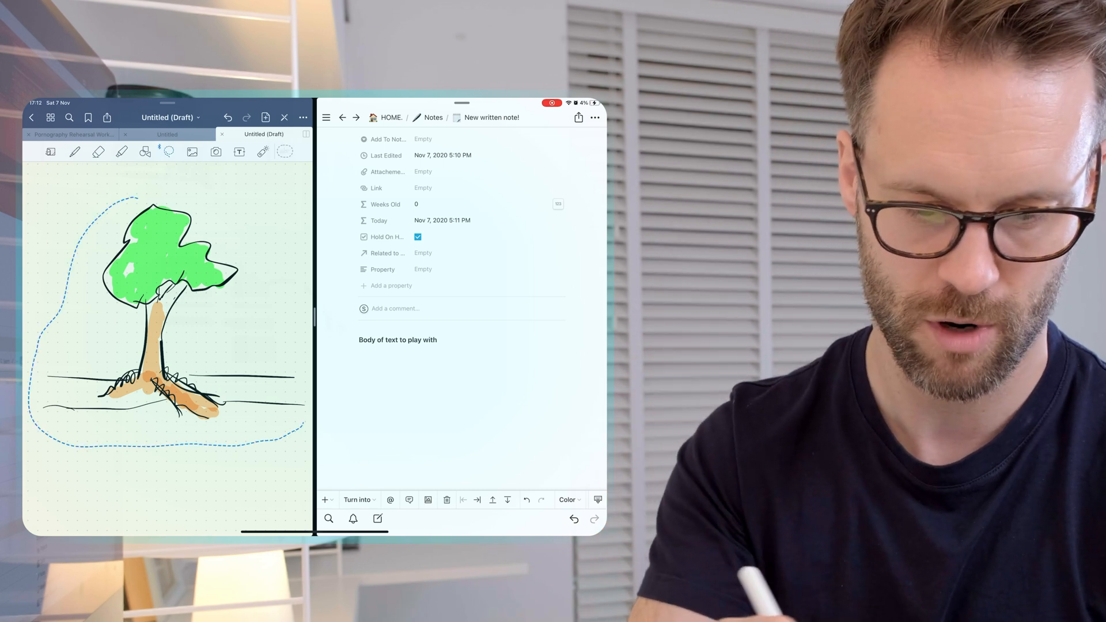
pyautogui.click(170, 315)
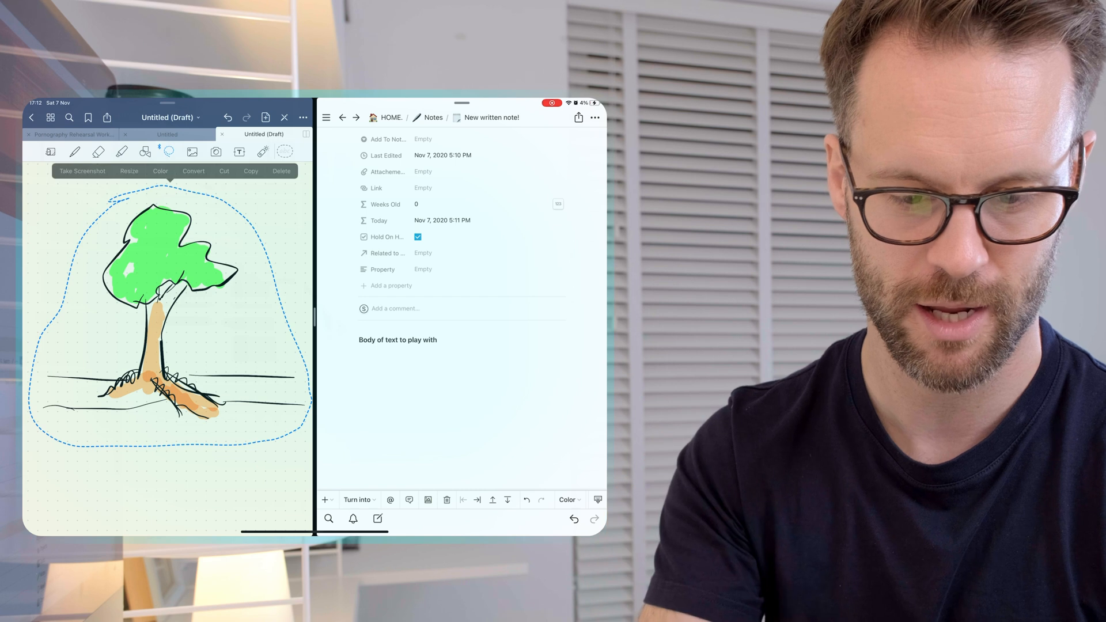
pyautogui.click(250, 171)
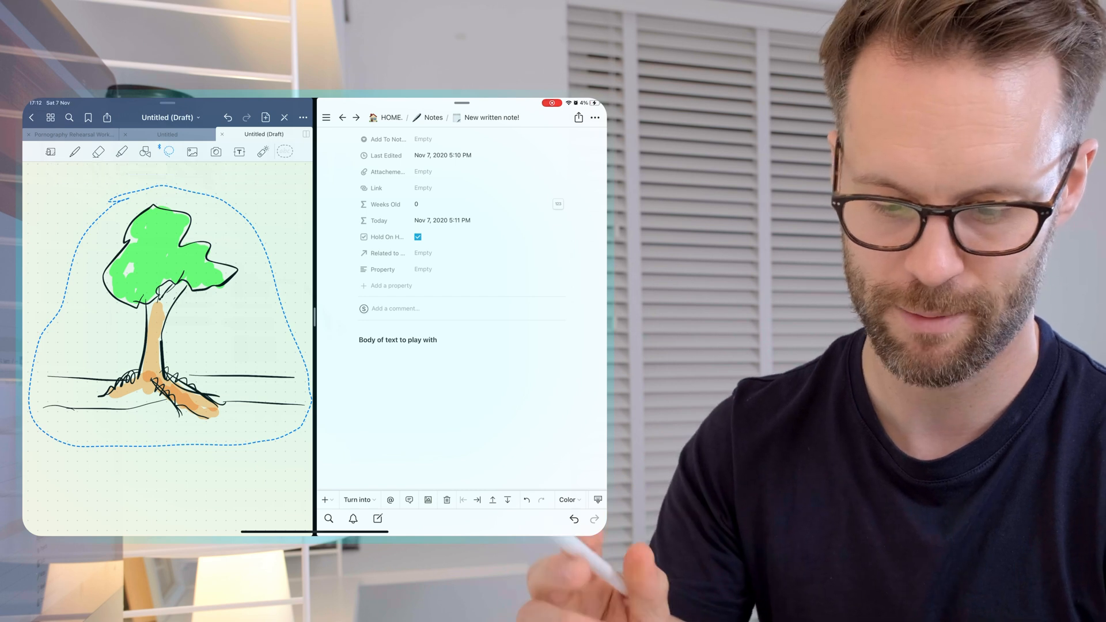
# Step: Paste the copied tree drawing below the body line of "New written note!" in Notion and view the image
pyautogui.click(369, 368)
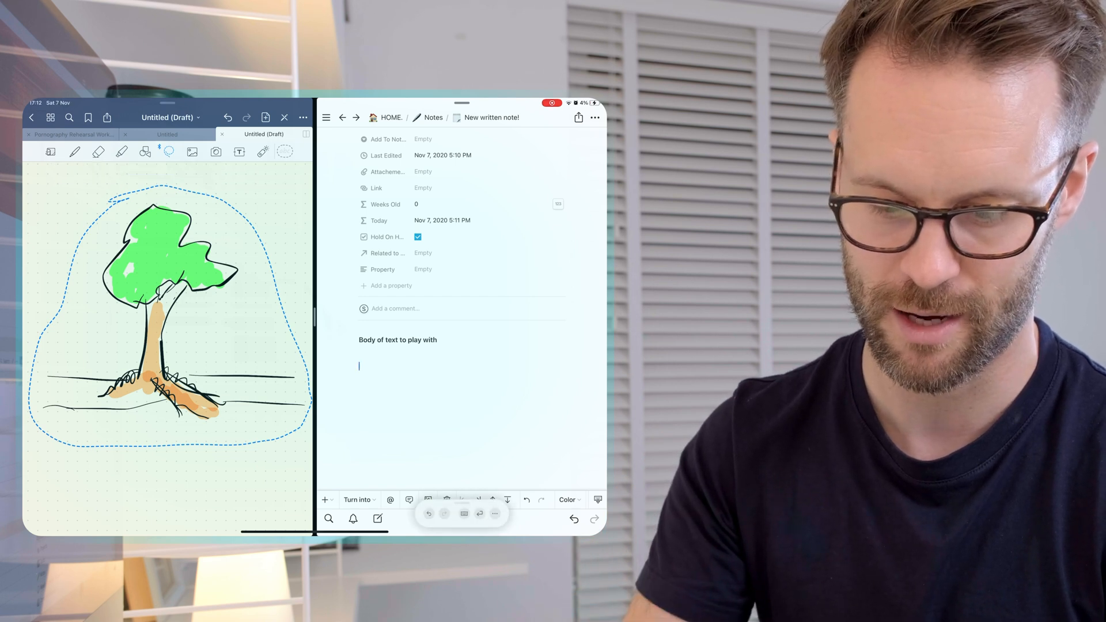
pyautogui.click(369, 368)
pyautogui.click(358, 347)
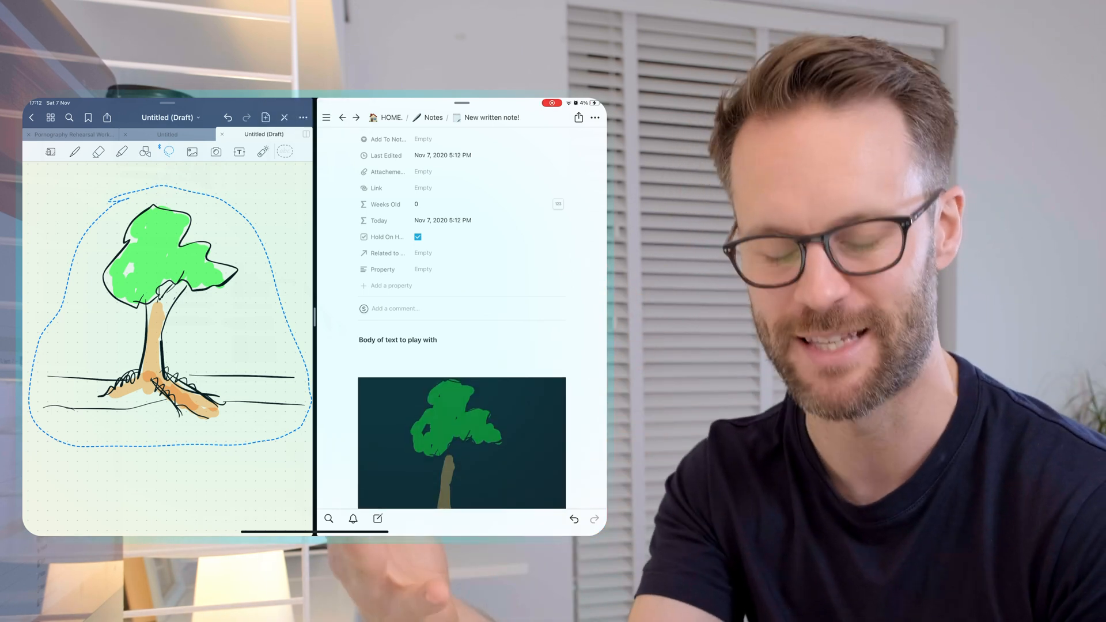
pyautogui.click(462, 443)
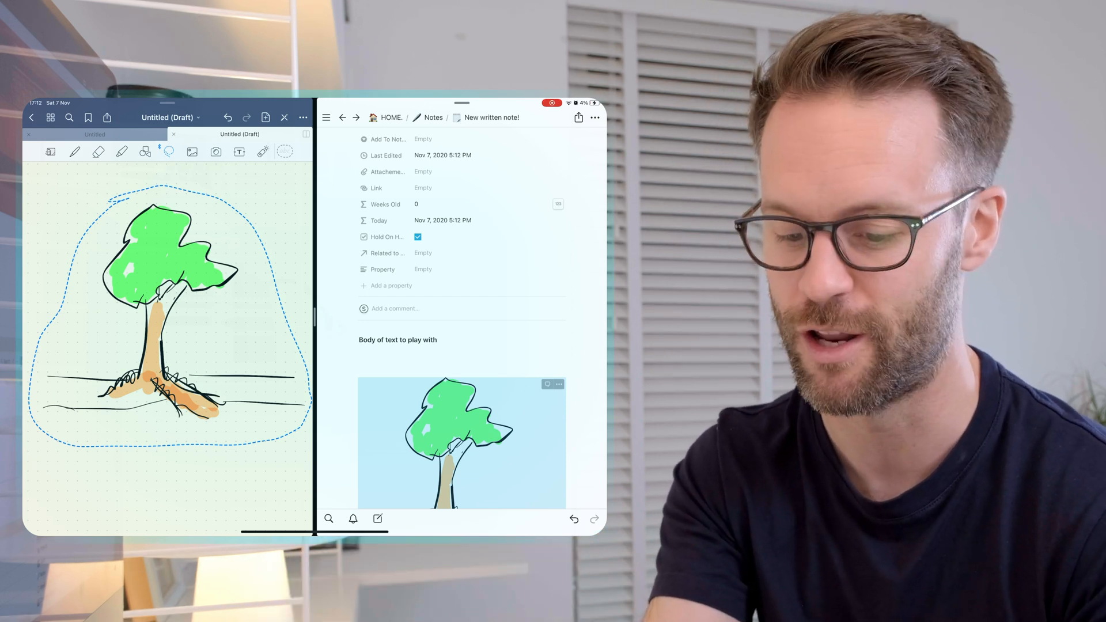
pyautogui.click(461, 359)
pyautogui.scroll(-3, 461, 346)
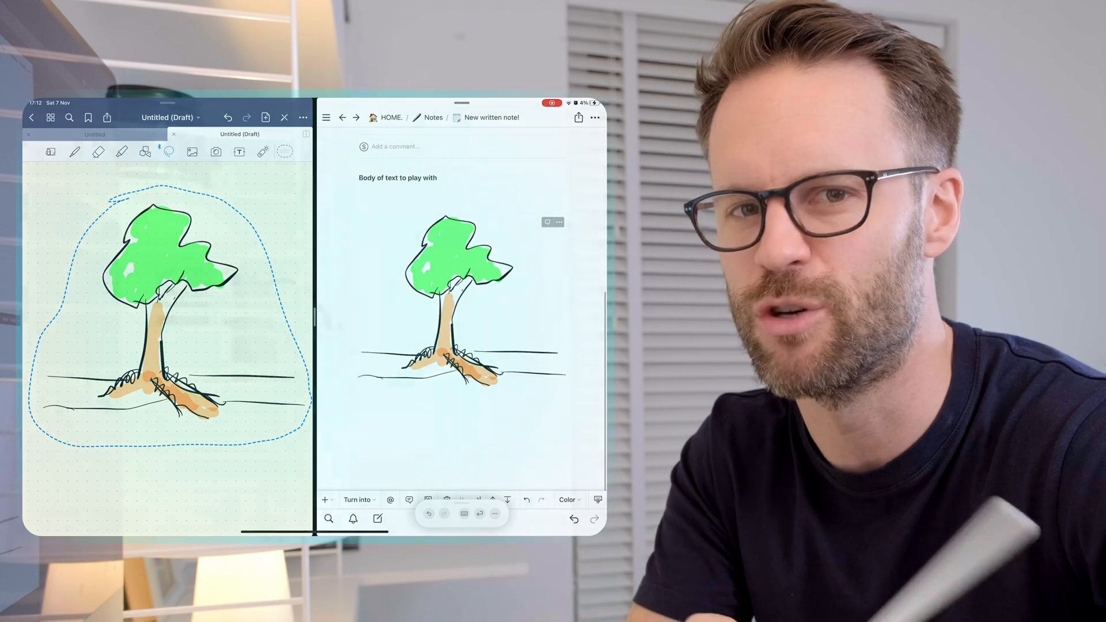